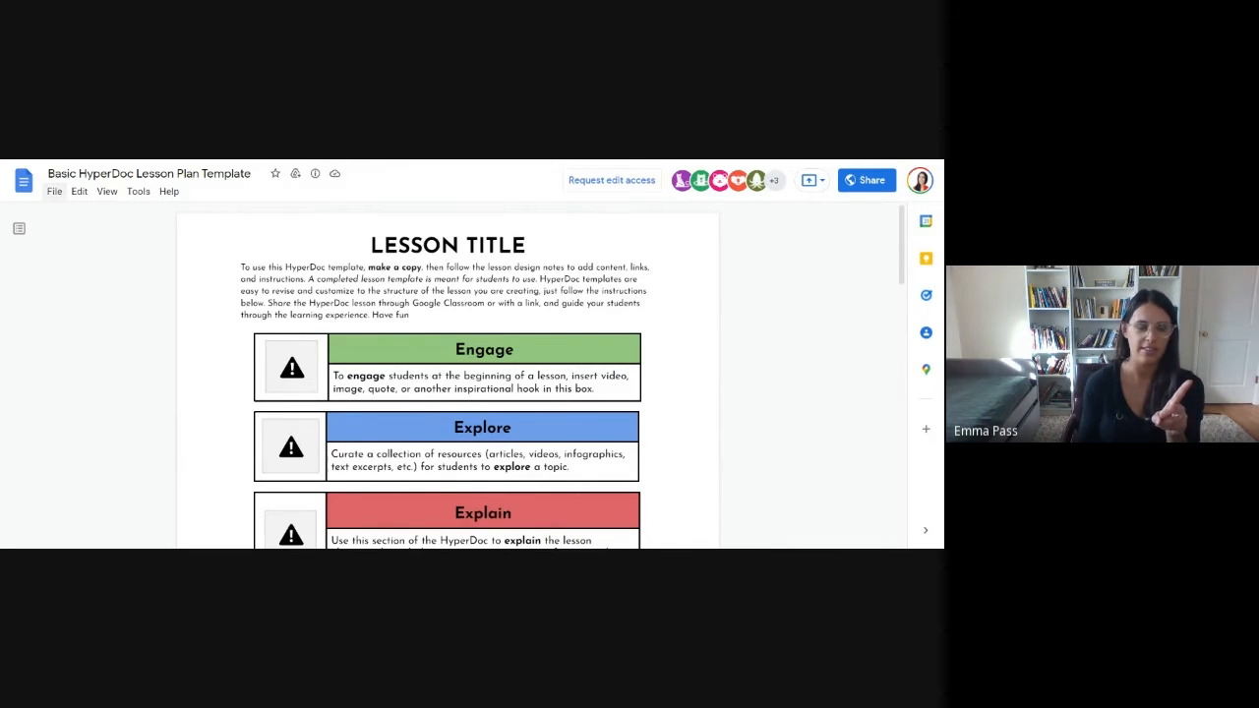
Make a copy of the template document named "PBJ: Basic HyperDoc Lesson Plan Template"
click(54, 191)
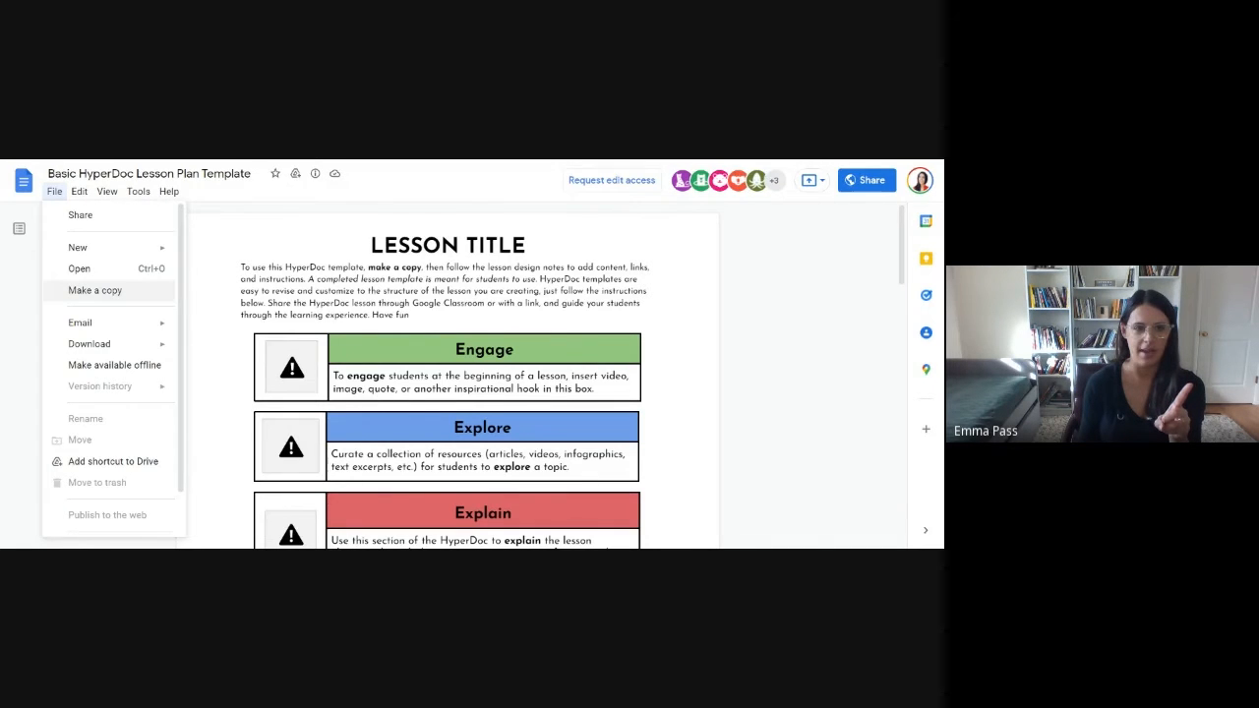
click(95, 290)
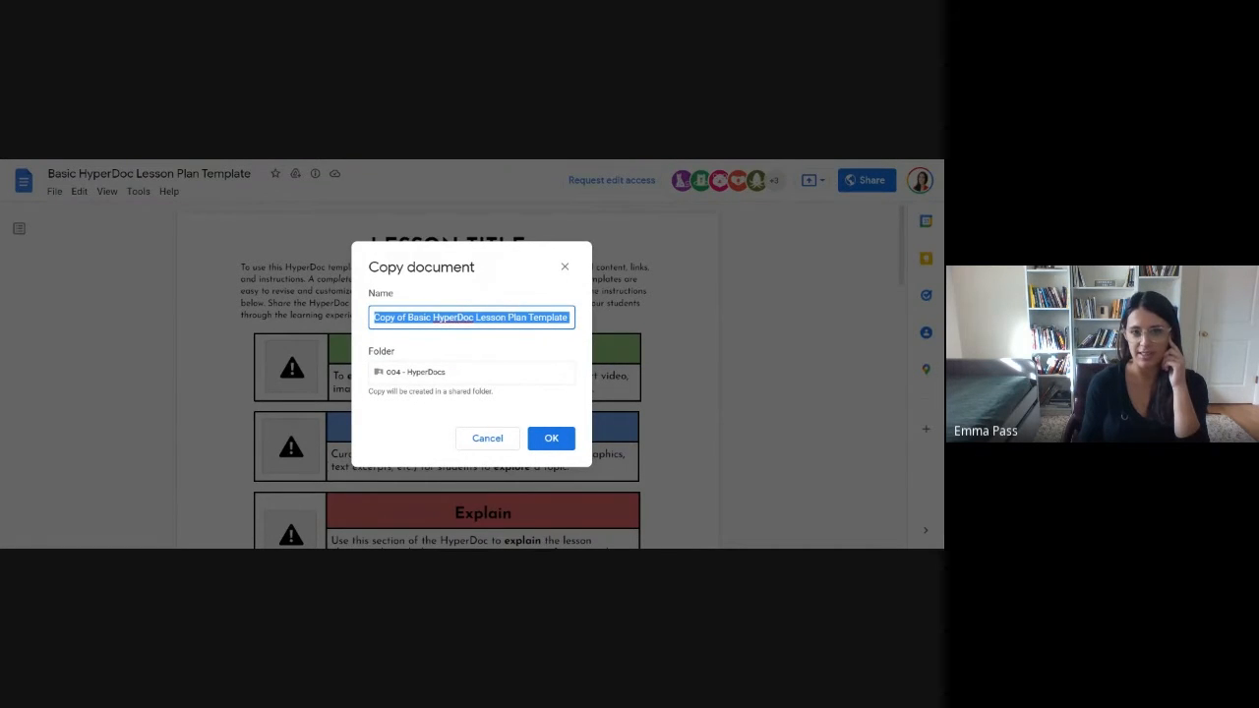
click(433, 318)
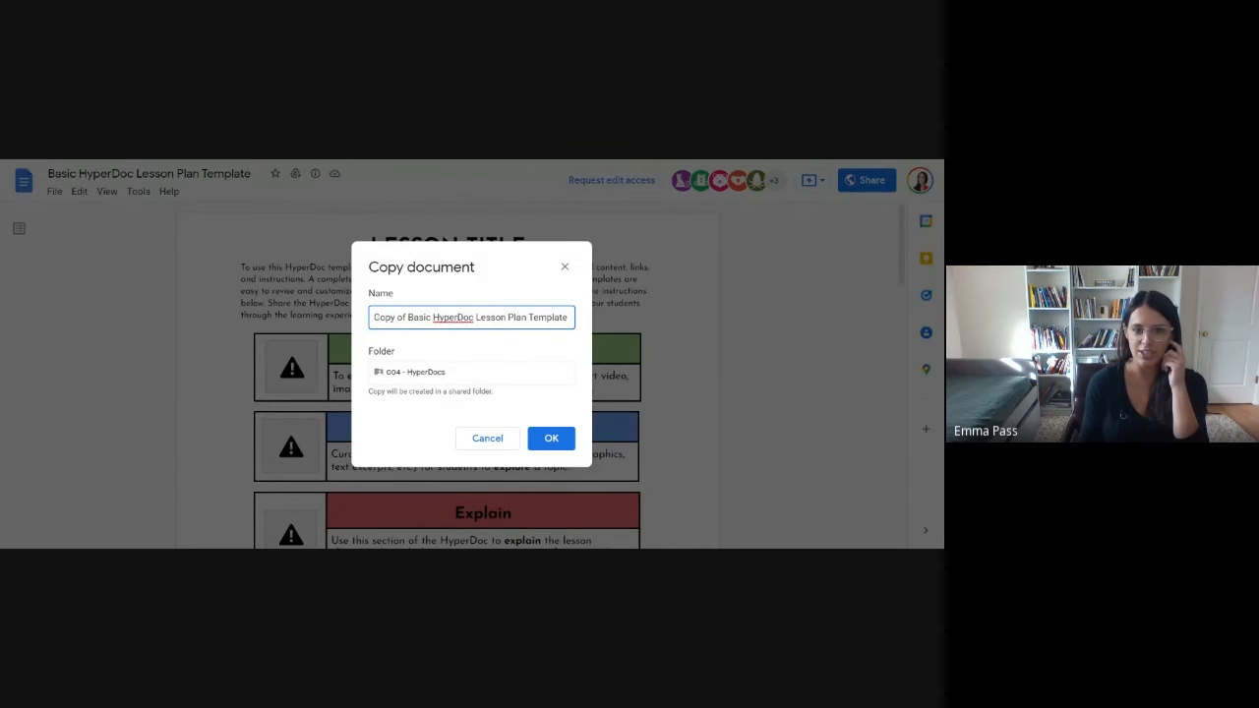
key(shift+Home)
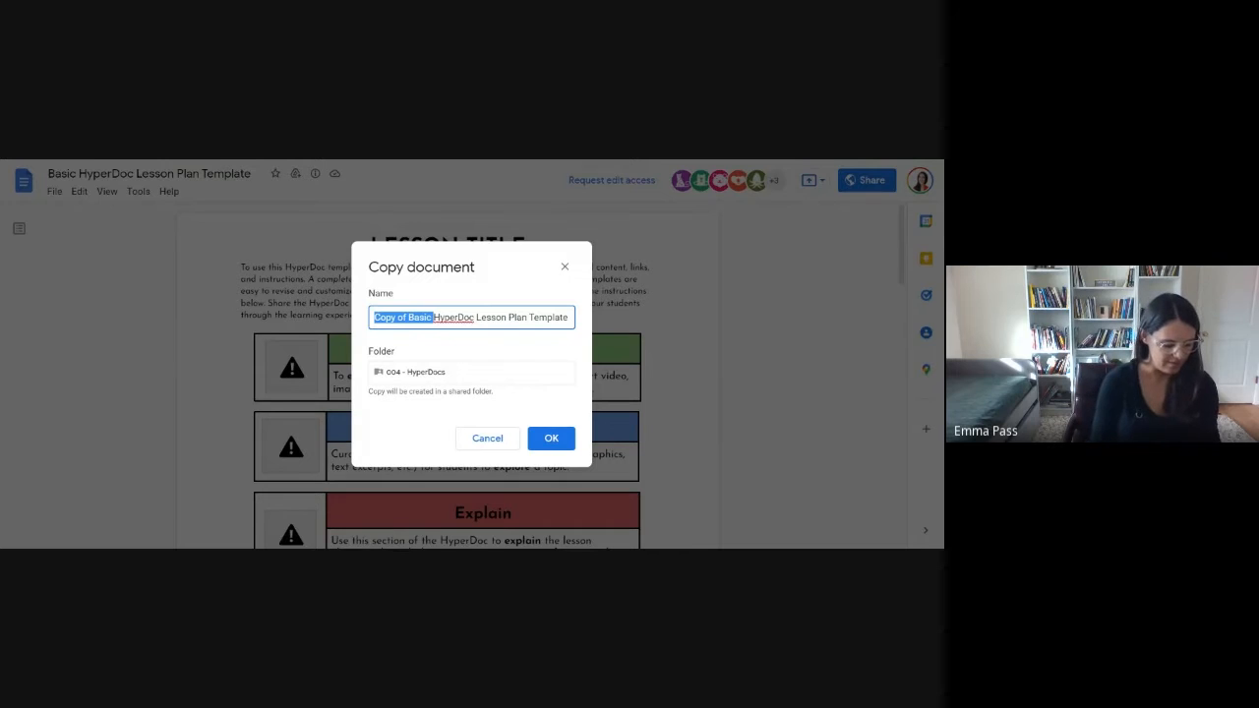
text(PBJ)
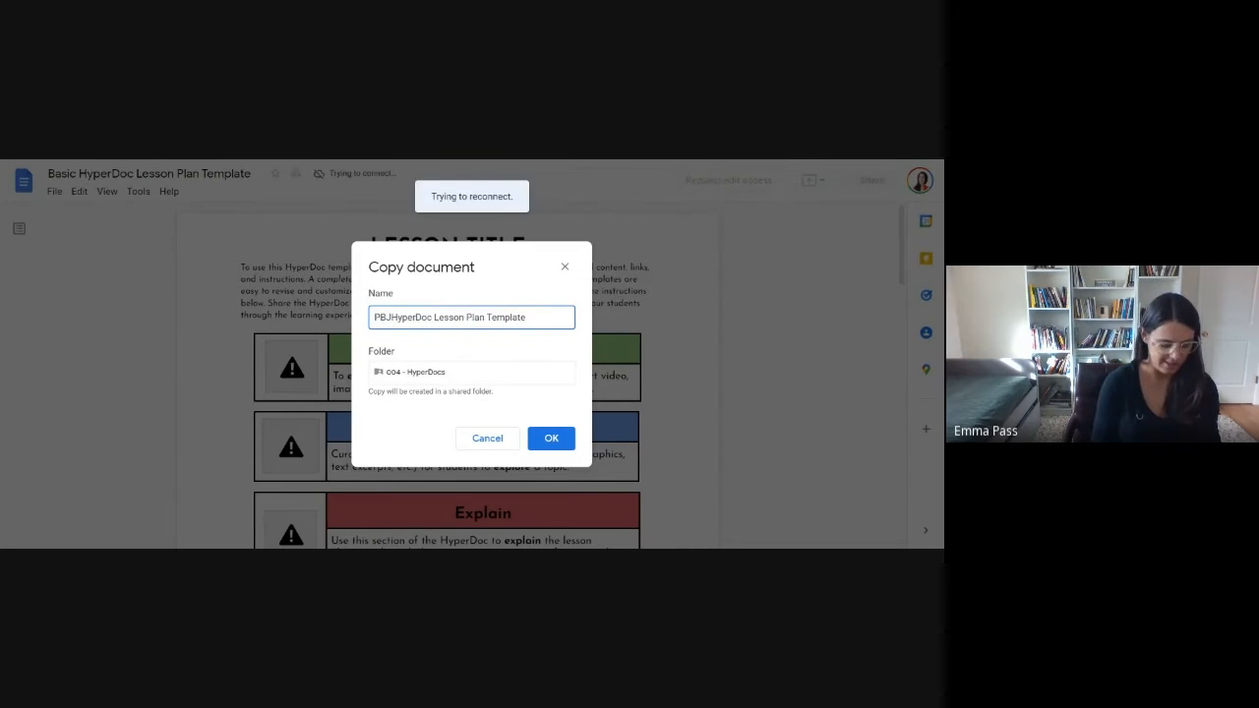
text(: Basic)
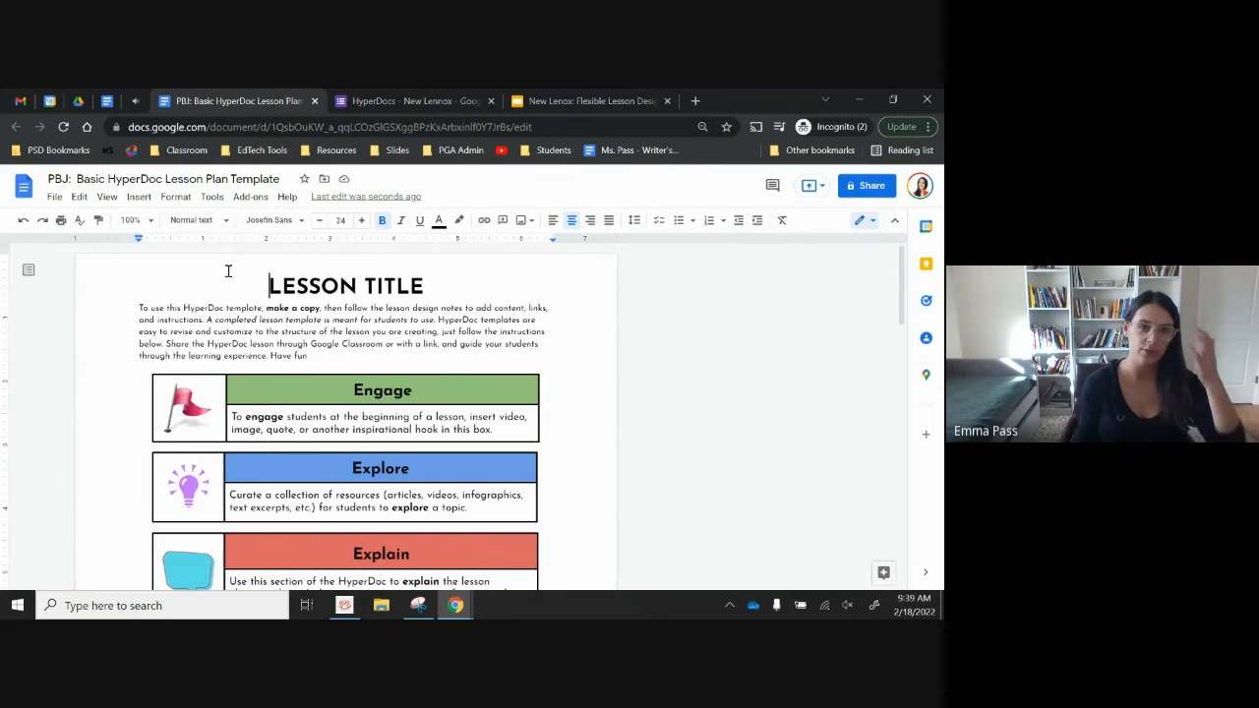
Replace the lesson title with "PBJ" and delete the template instruction paragraph beneath it
drag(267, 285, 492, 351)
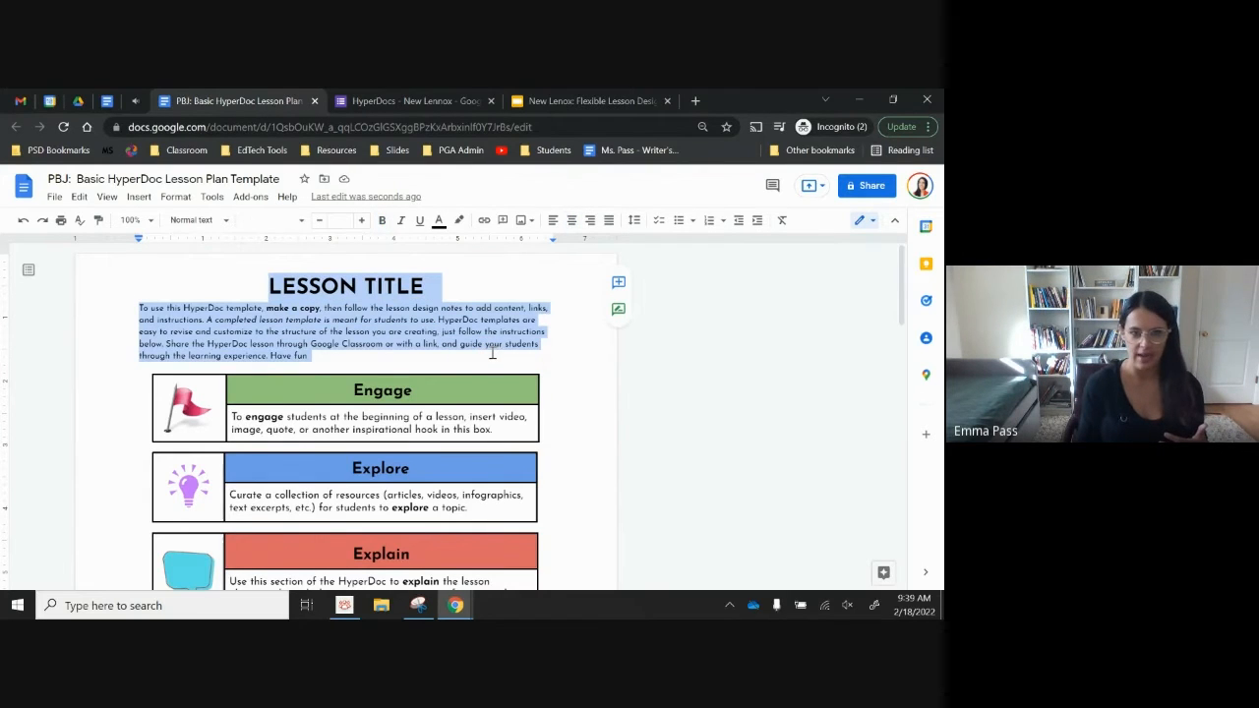
triple_click(342, 286)
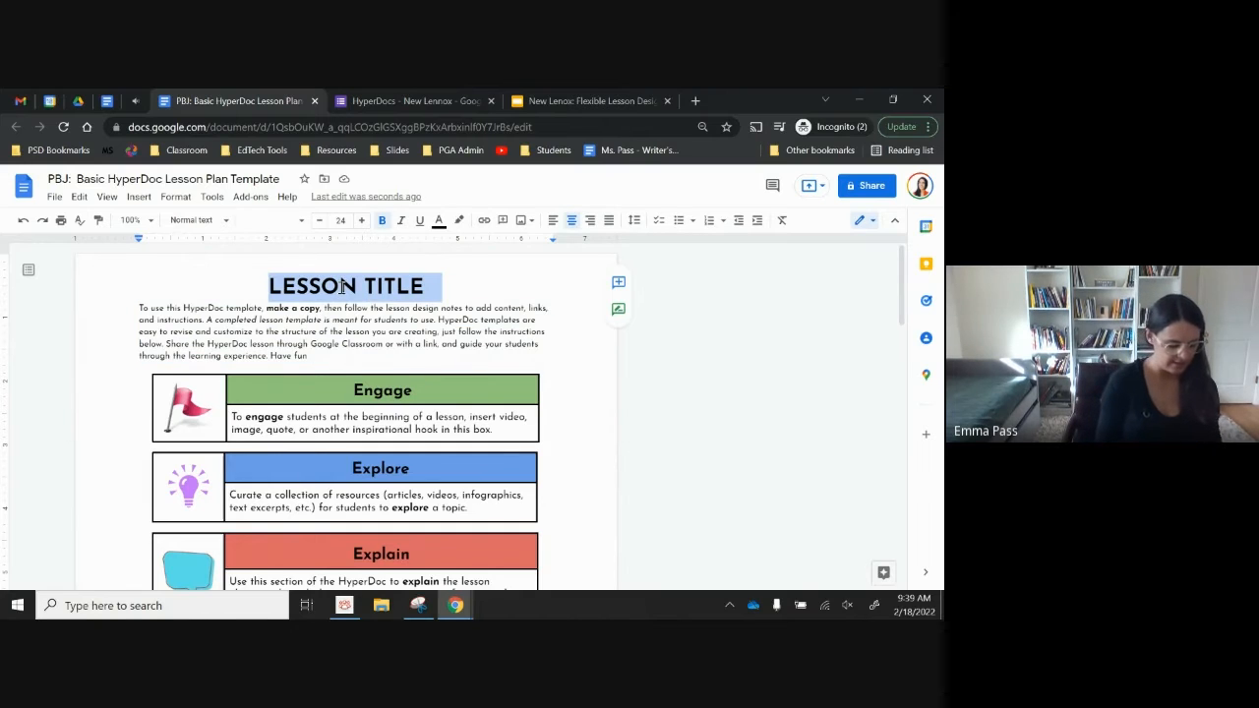
text(PBJ)
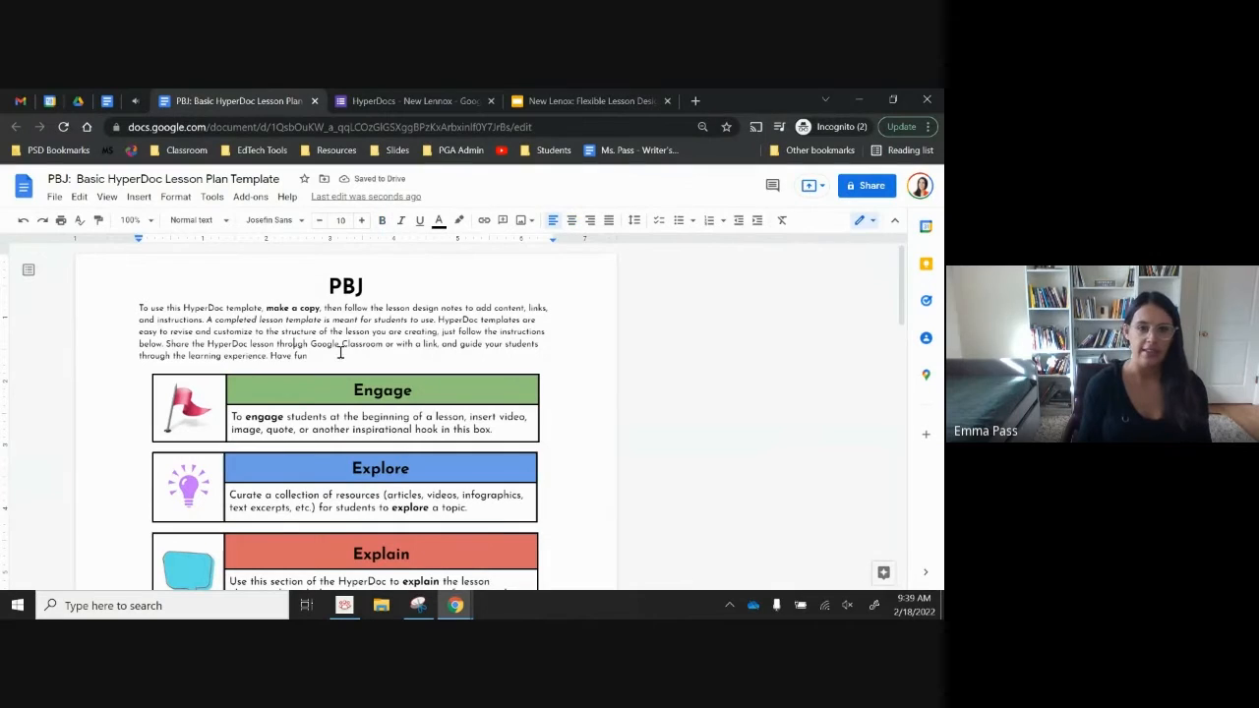
drag(337, 354, 140, 305)
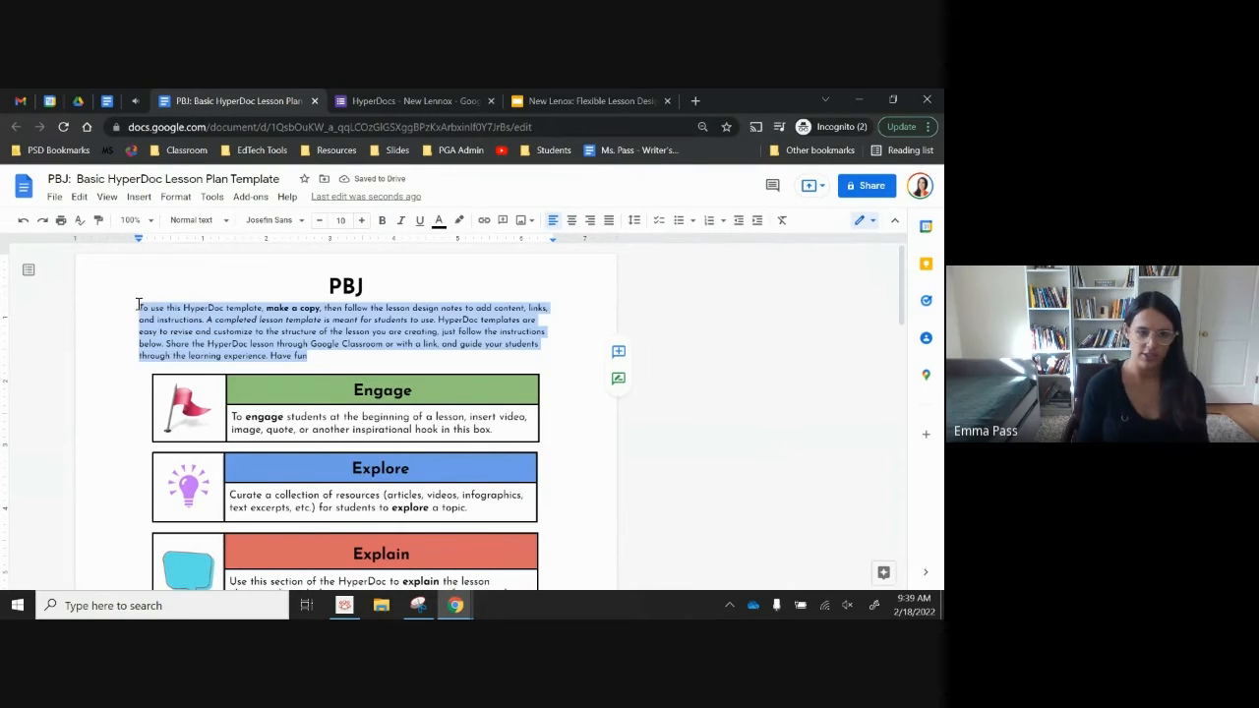
key(BackSpace)
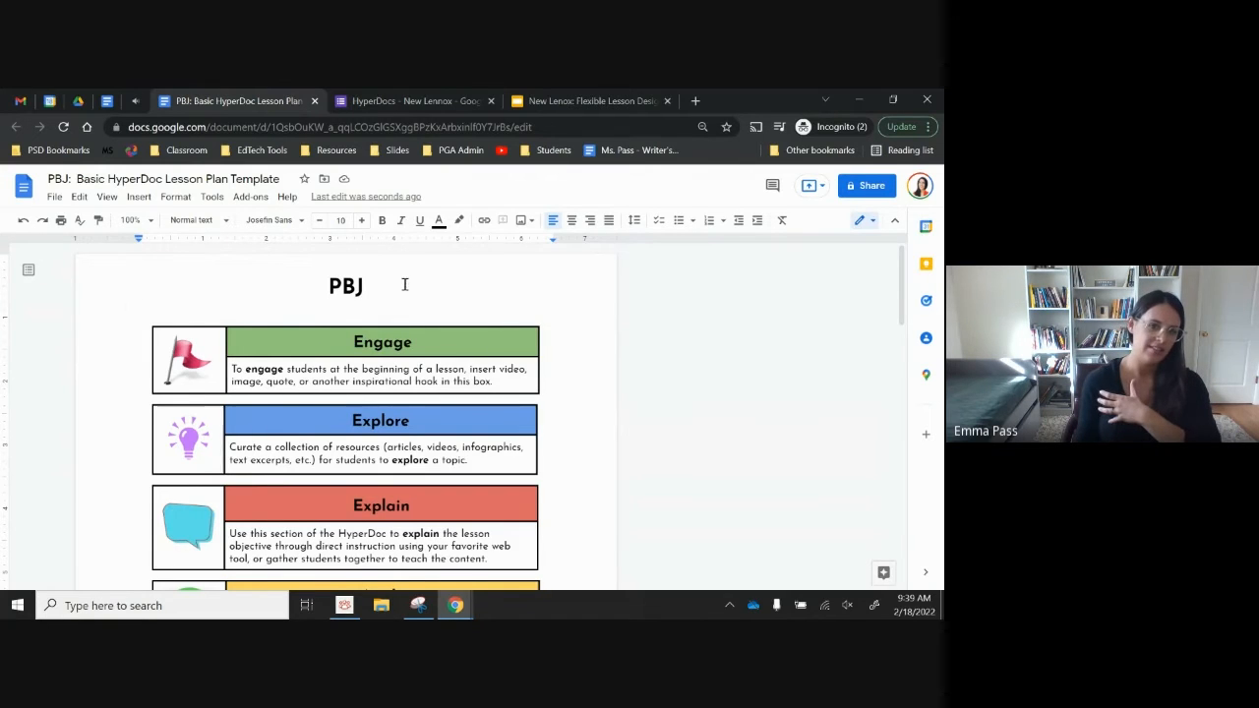
Examine the lesson sections from Engage to Extend, reading the design notes for Explain, Apply, Share, Reflect and Extend
scroll(395, 276, down, 10)
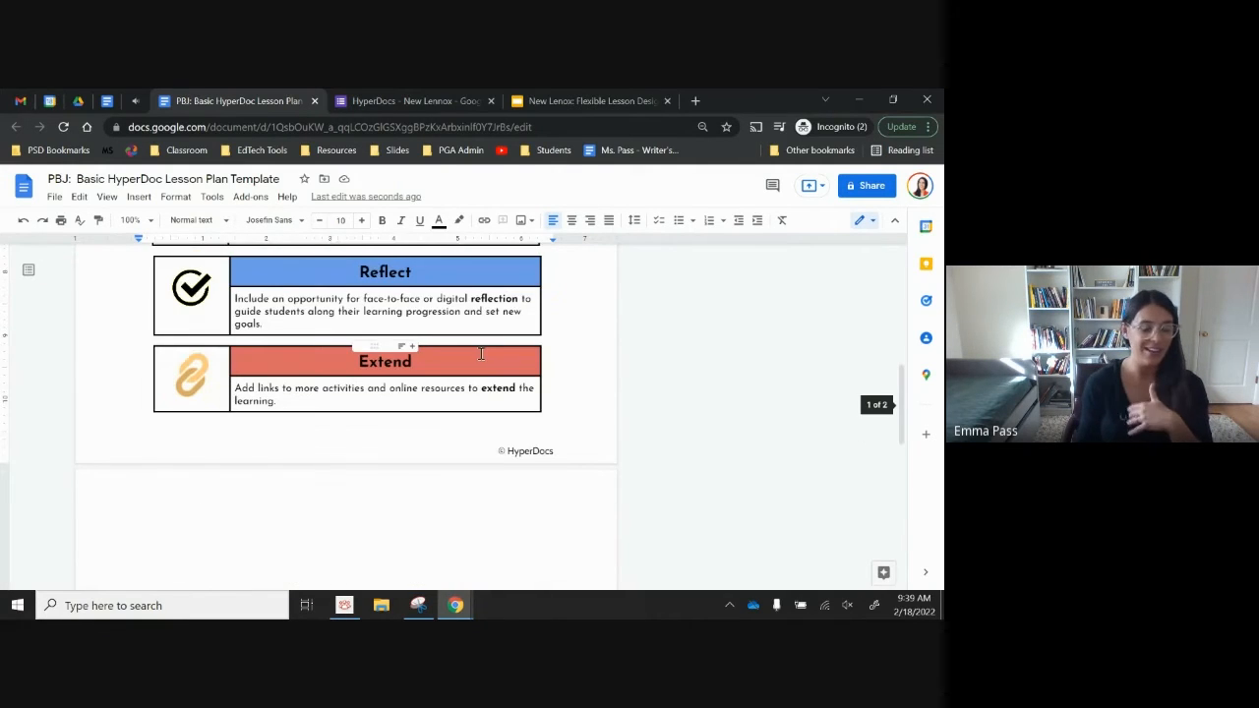
scroll(713, 433, up, 4)
scroll(713, 434, up, 4)
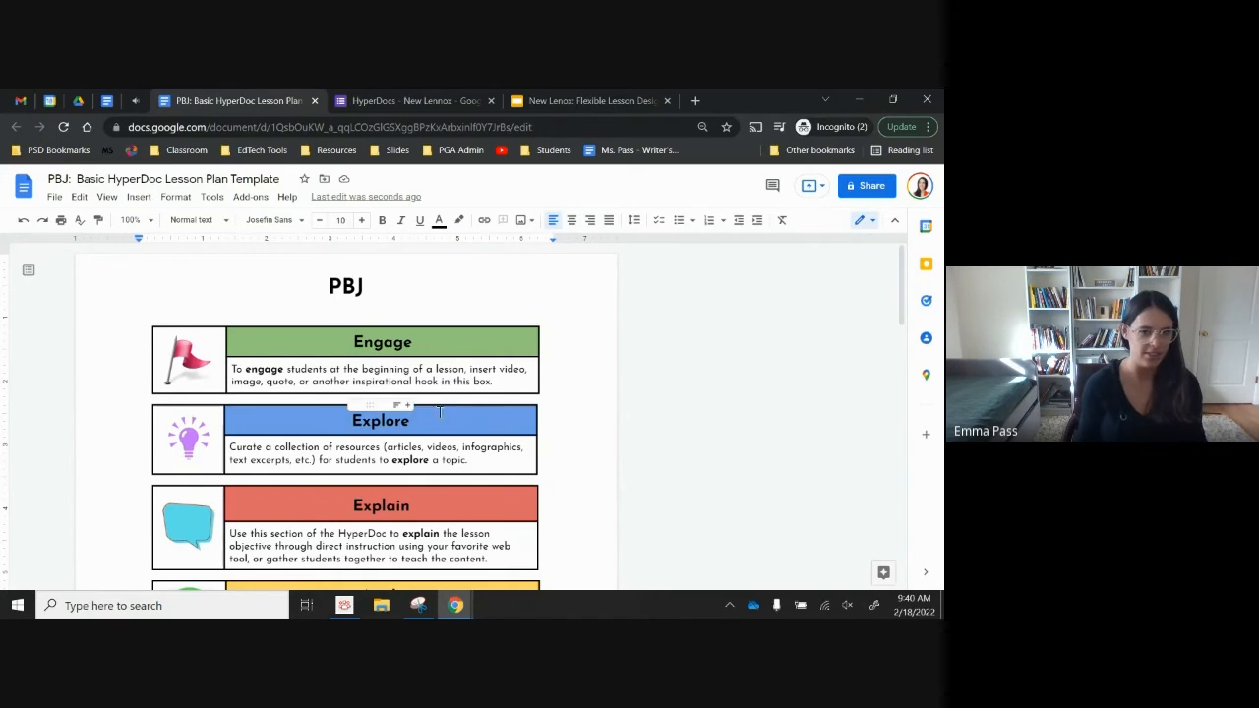
scroll(391, 344, down, 5)
scroll(496, 349, up, 3)
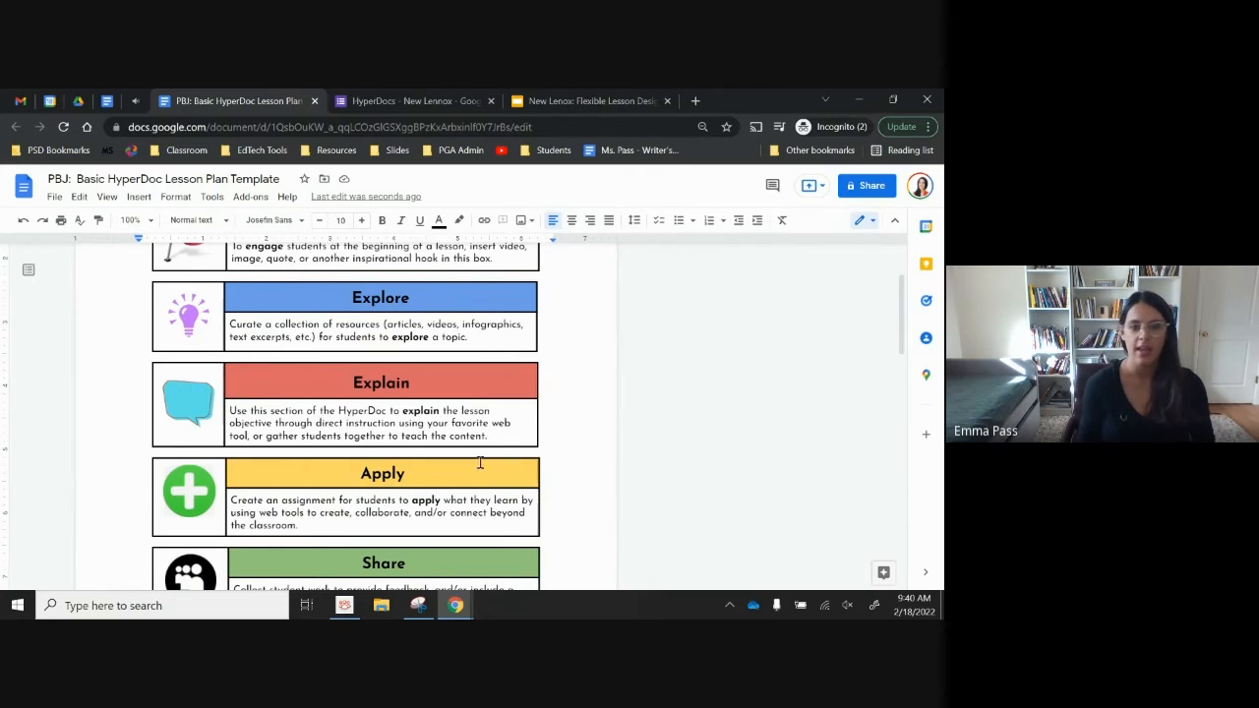
drag(489, 436, 233, 411)
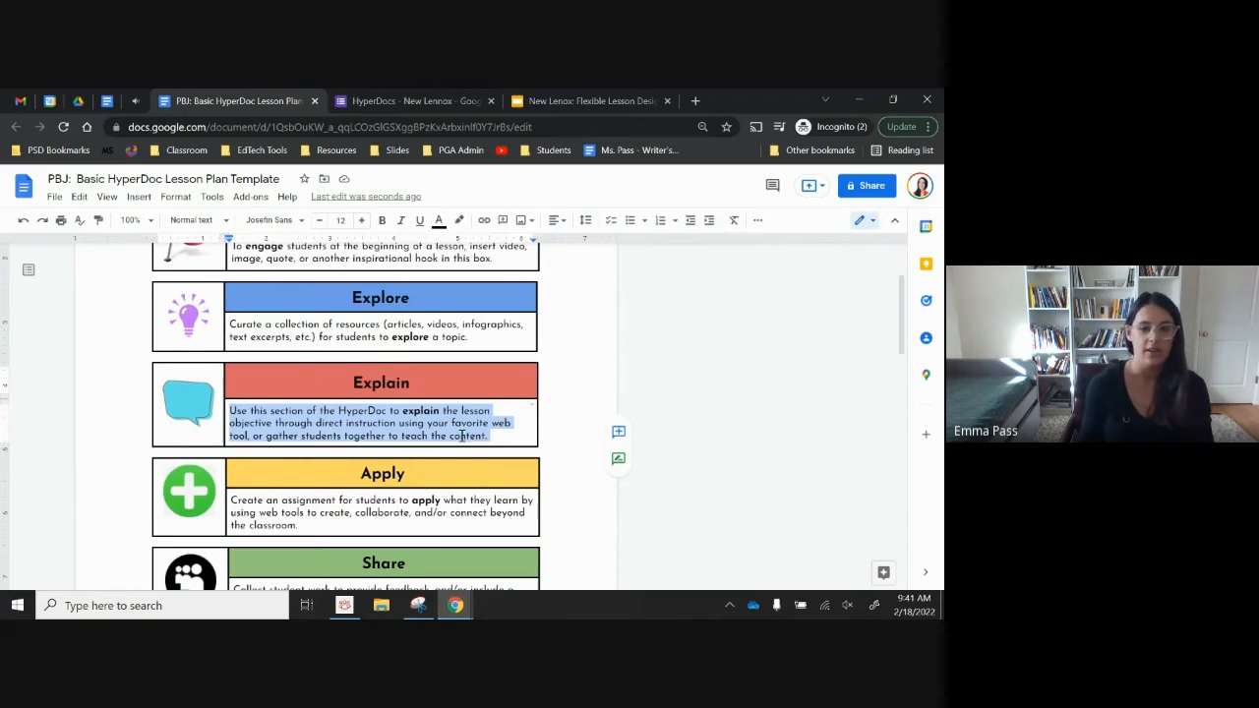
scroll(460, 436, down, 2)
drag(298, 404, 232, 380)
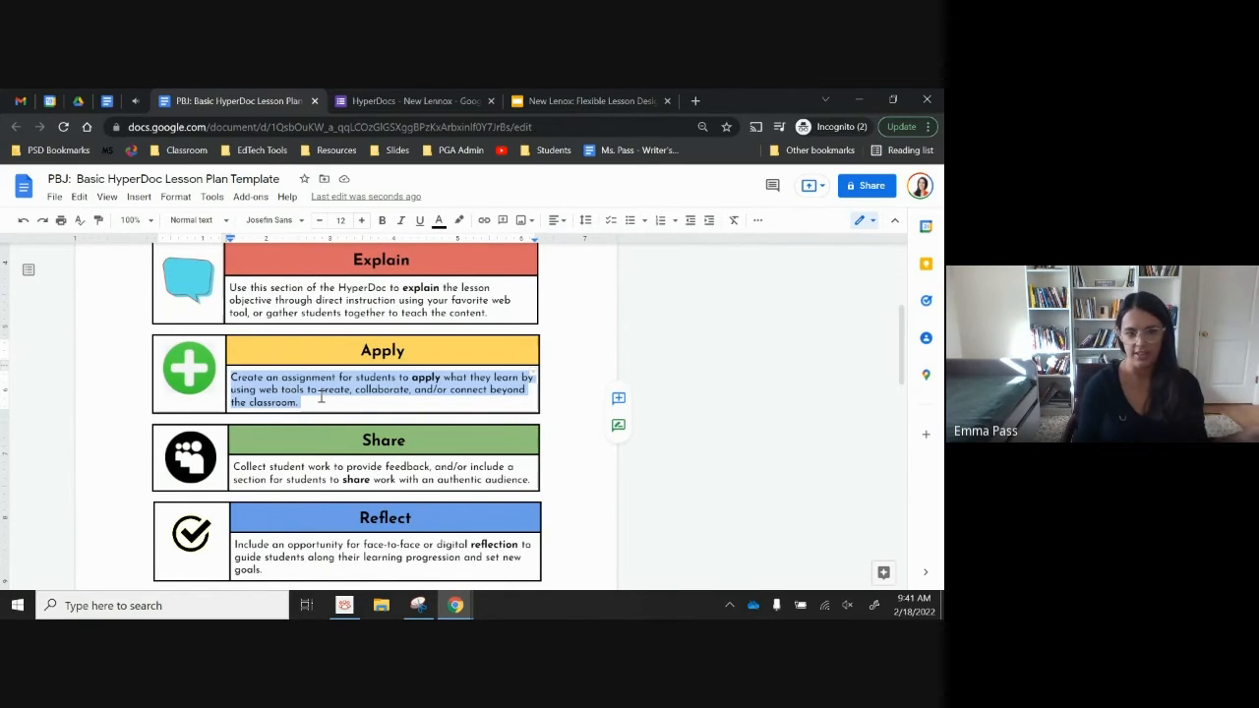
scroll(321, 397, down, 2)
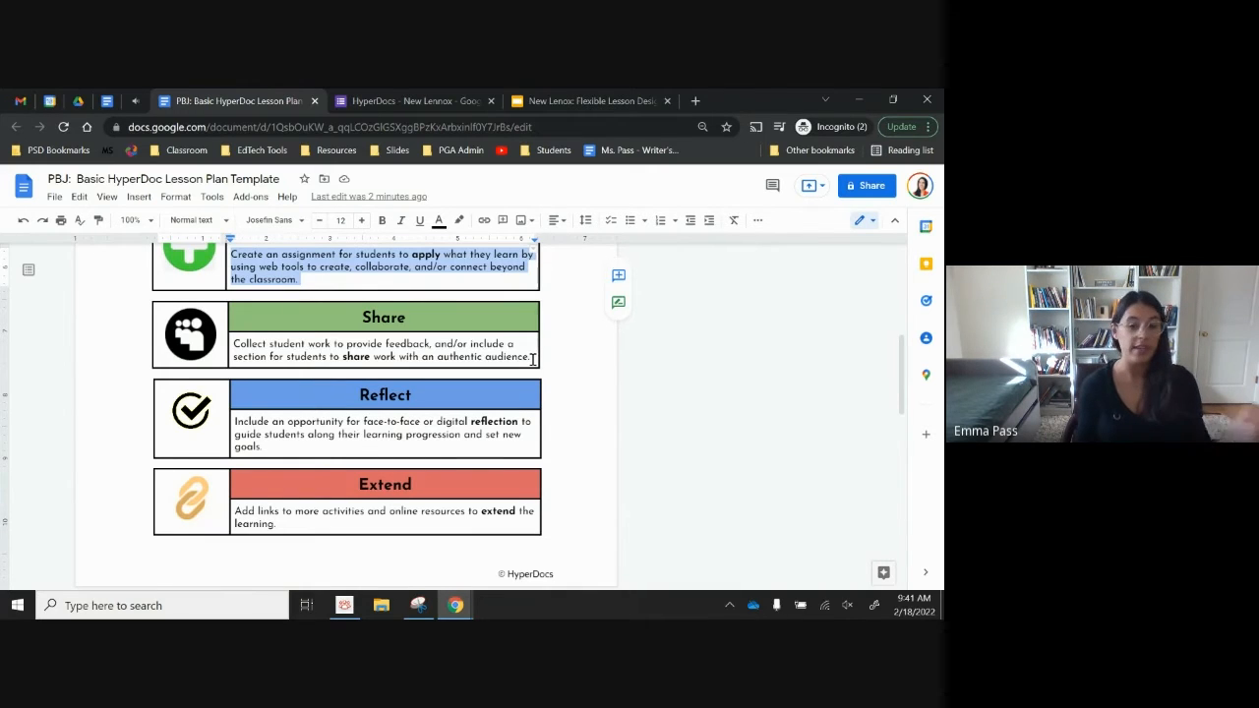
drag(532, 359, 236, 339)
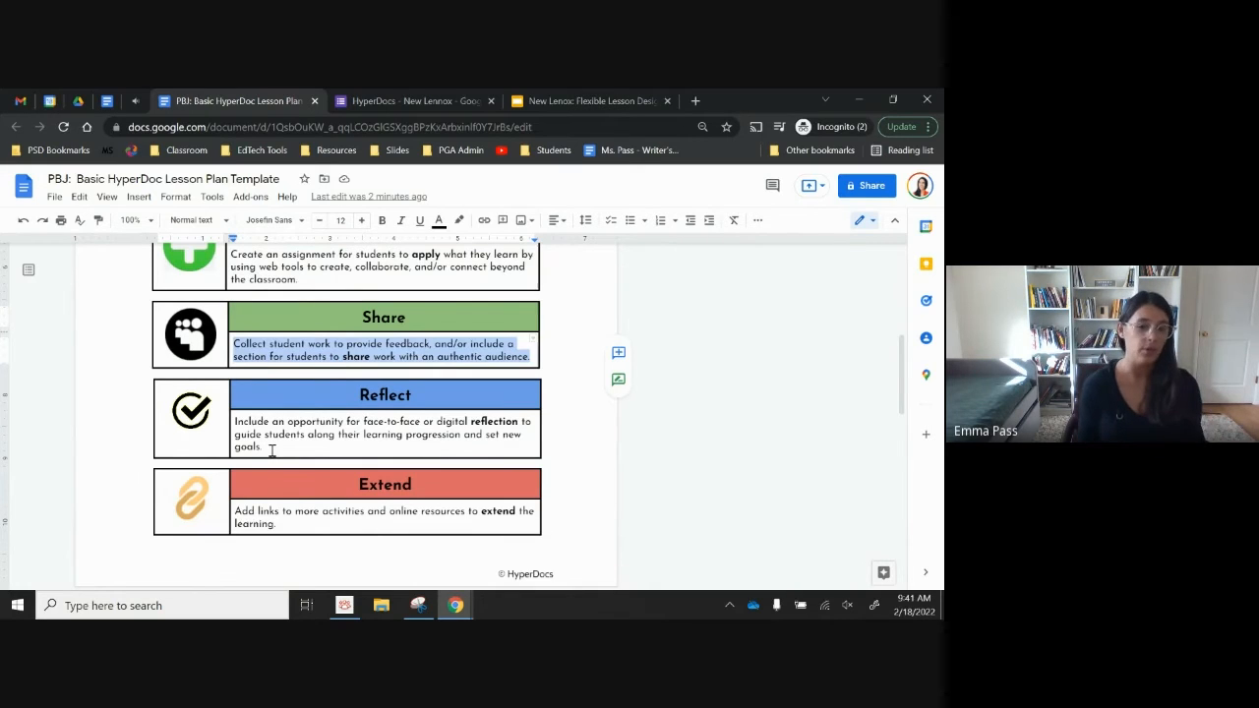
scroll(273, 449, down, 2)
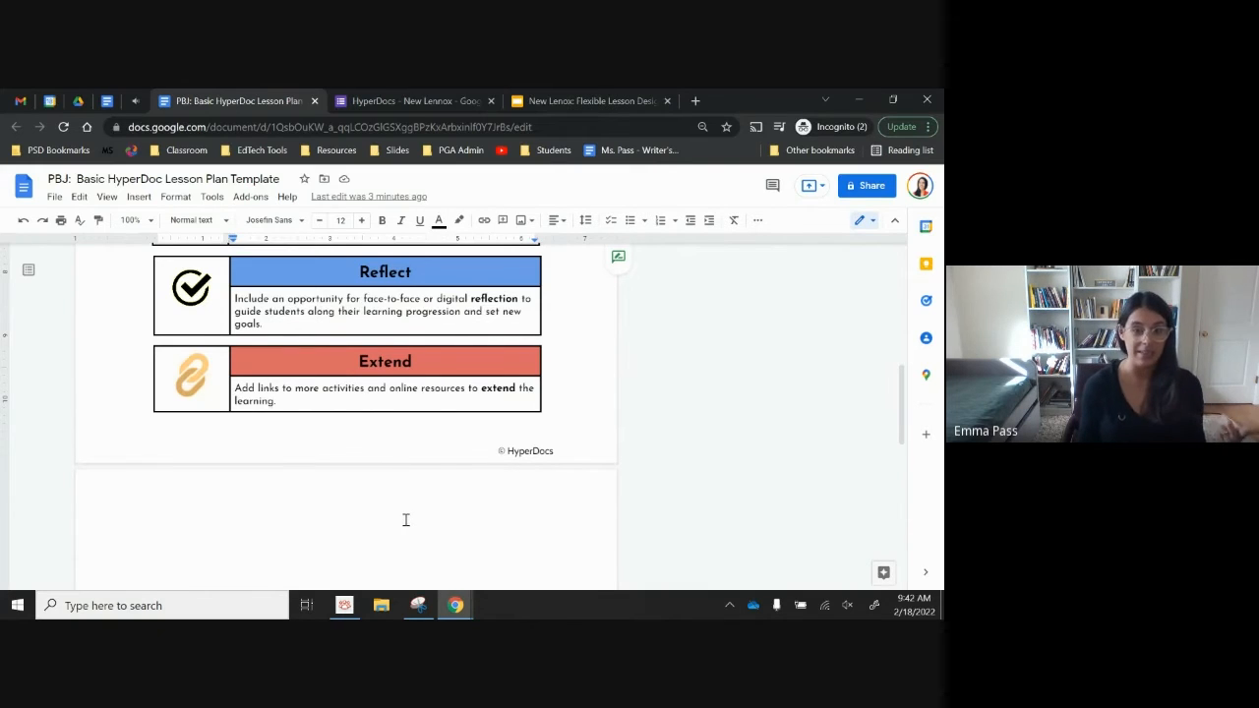
scroll(402, 519, up, 8)
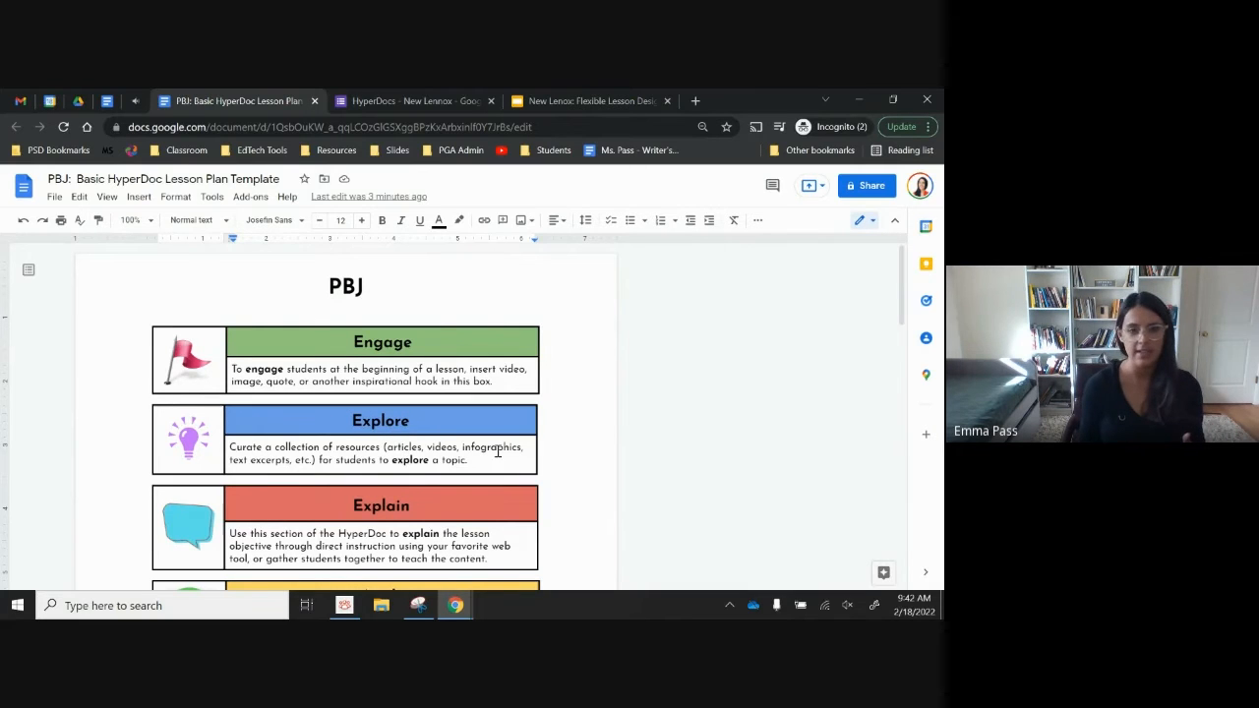
scroll(593, 420, down, 3)
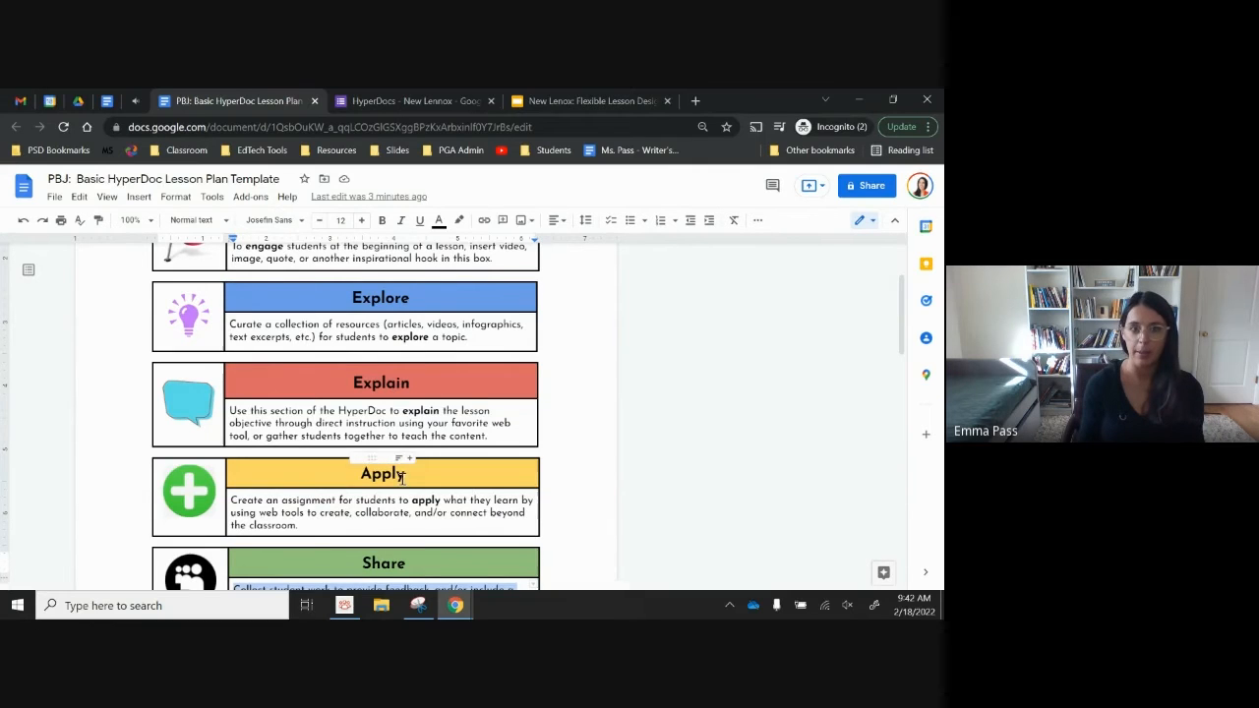
Clear the icon, heading and design note from the Engage section's table
scroll(482, 496, up, 2)
drag(547, 398, 181, 339)
key(Delete)
Delete the Reflect section and clear the icons, headings and design notes from the Share and Extend tables
scroll(301, 335, down, 2)
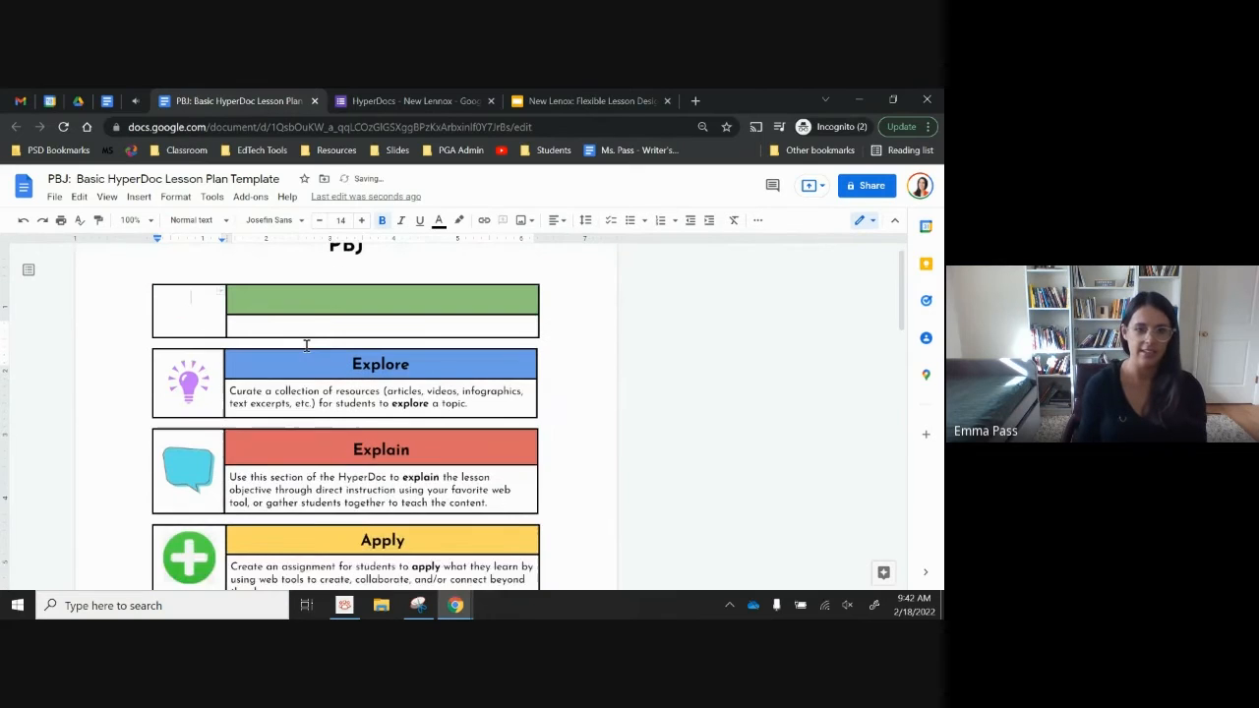
scroll(265, 472, down, 2)
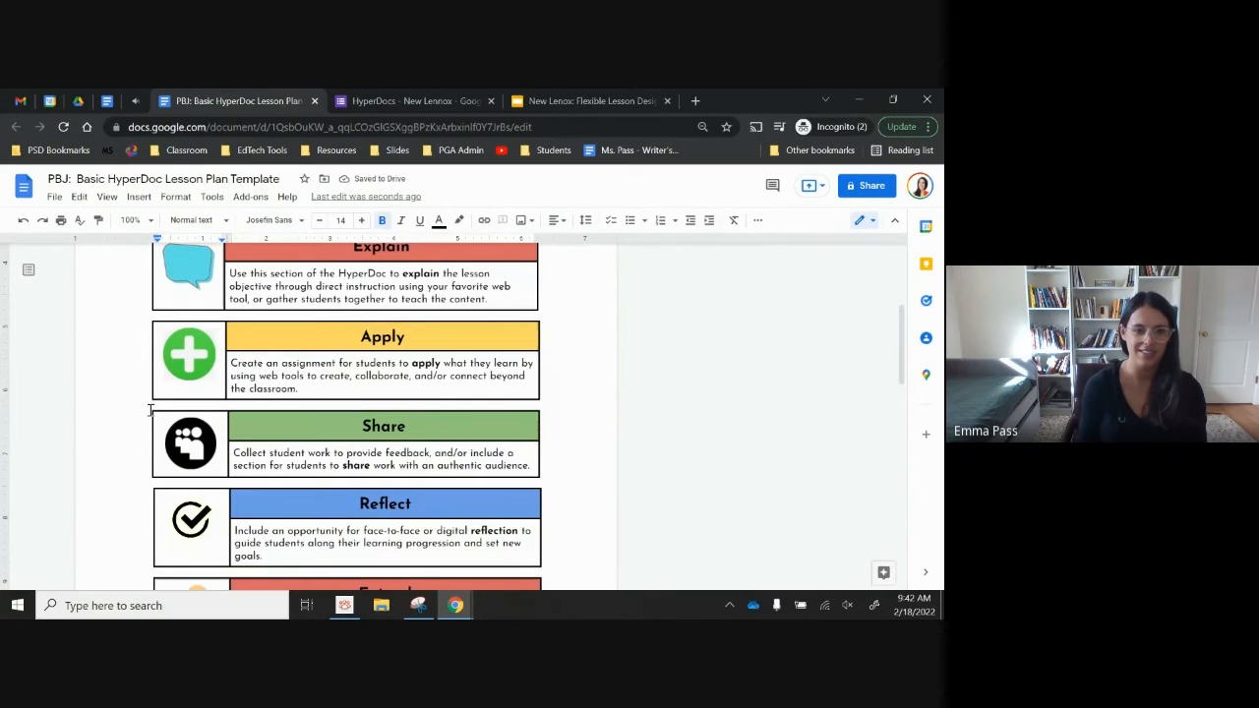
click(206, 423)
drag(190, 443, 334, 506)
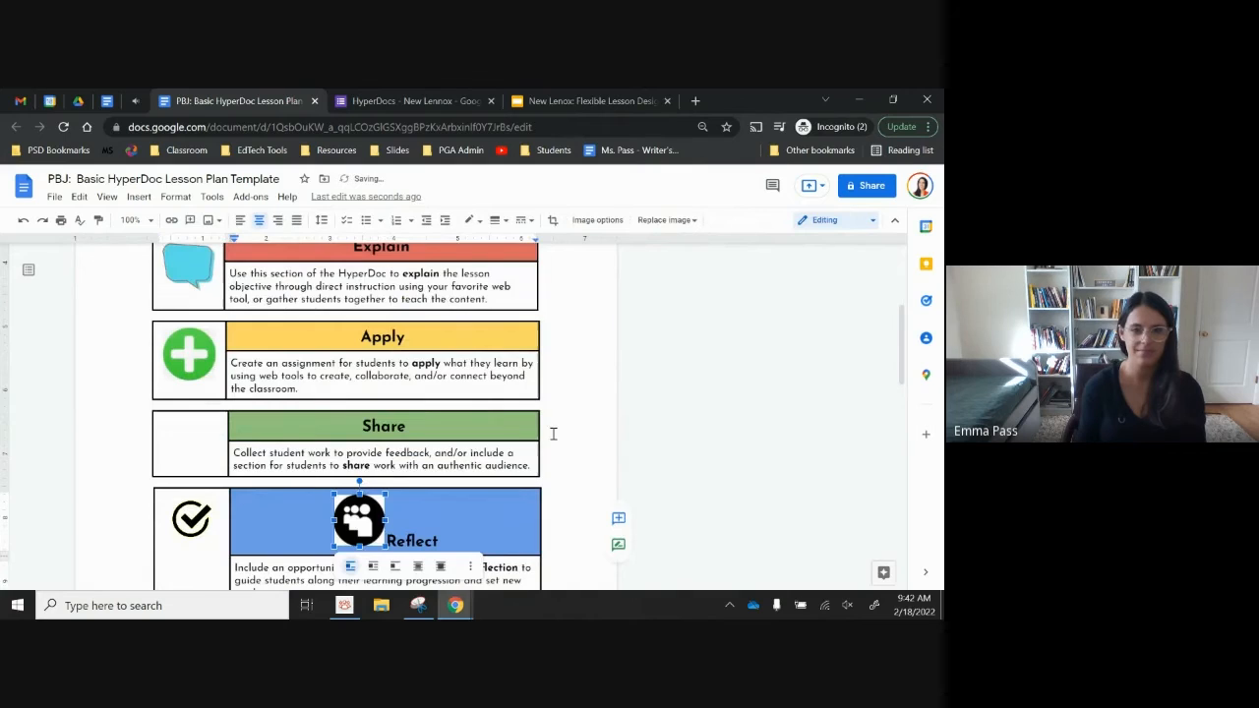
scroll(554, 430, down, 3)
drag(558, 434, 258, 427)
scroll(321, 374, up, 4)
key(BackSpace)
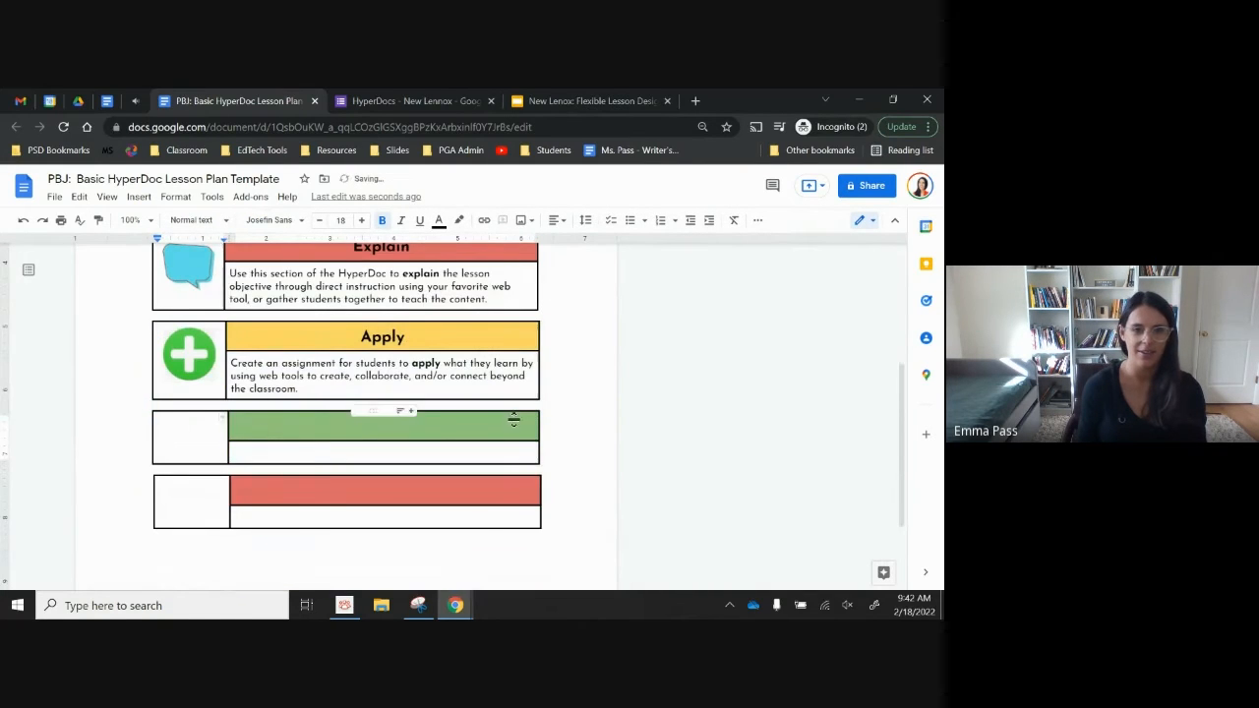
scroll(534, 423, up, 2)
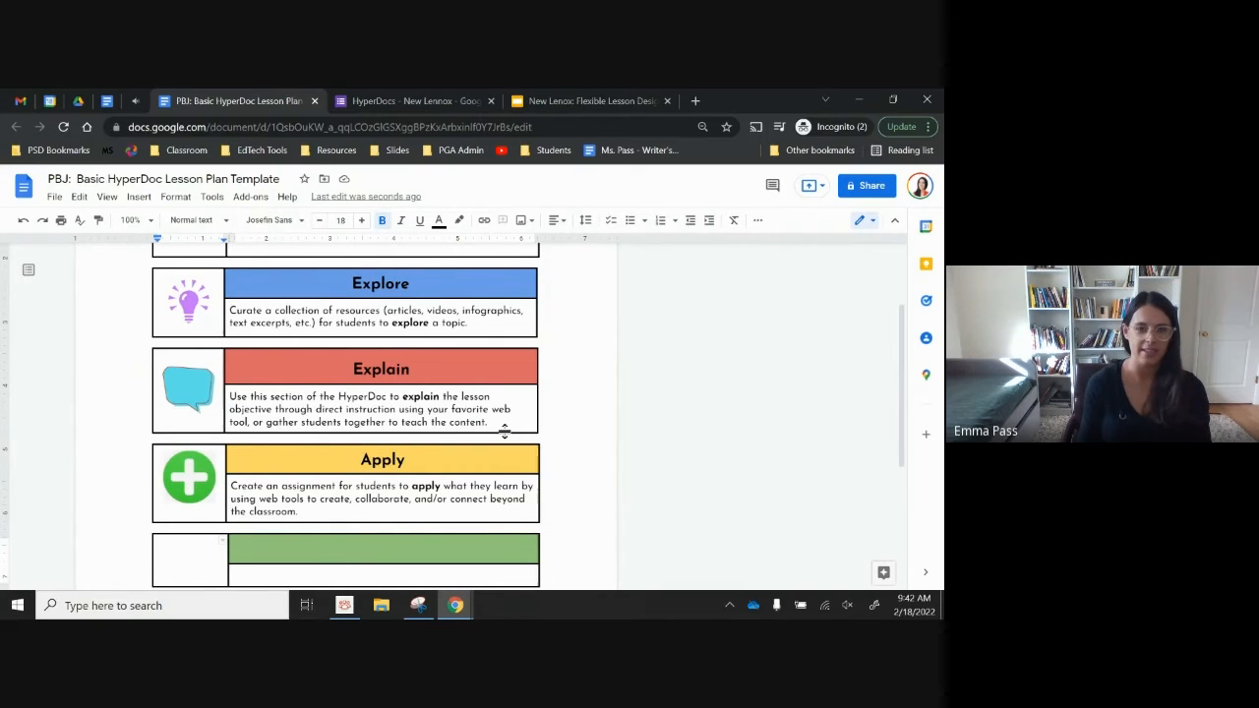
scroll(506, 427, up, 2)
scroll(503, 425, down, 2)
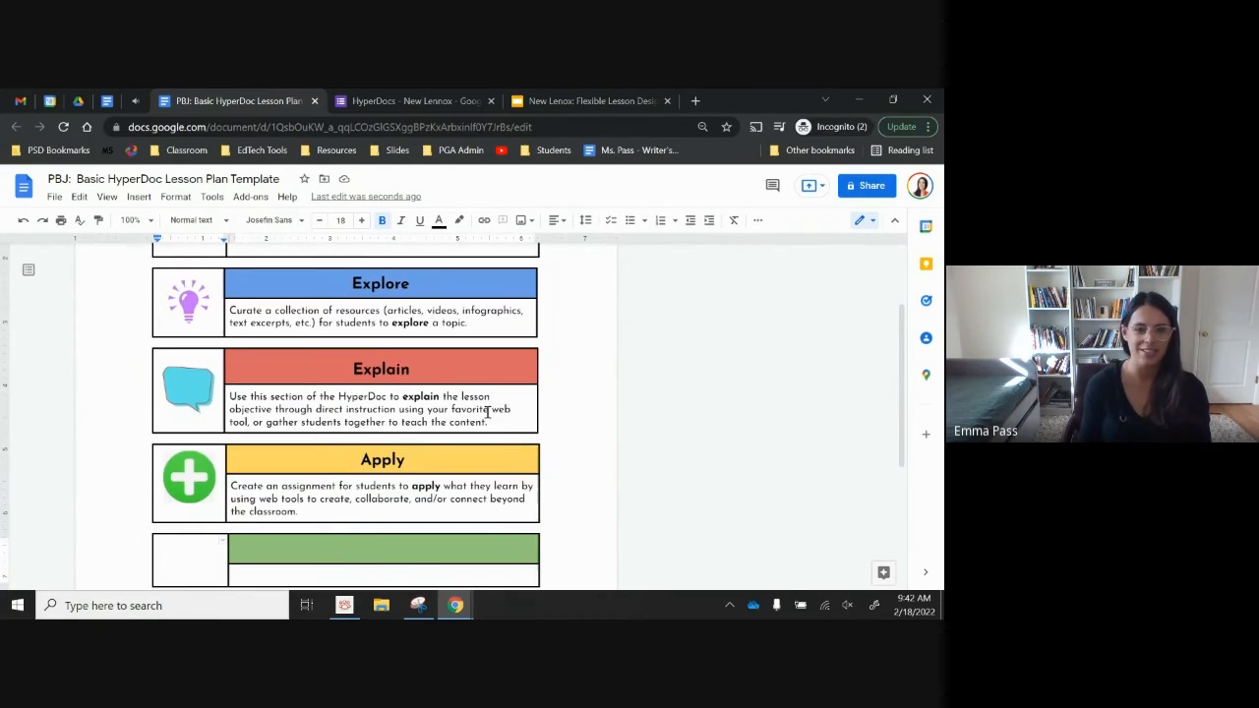
scroll(485, 411, up, 2)
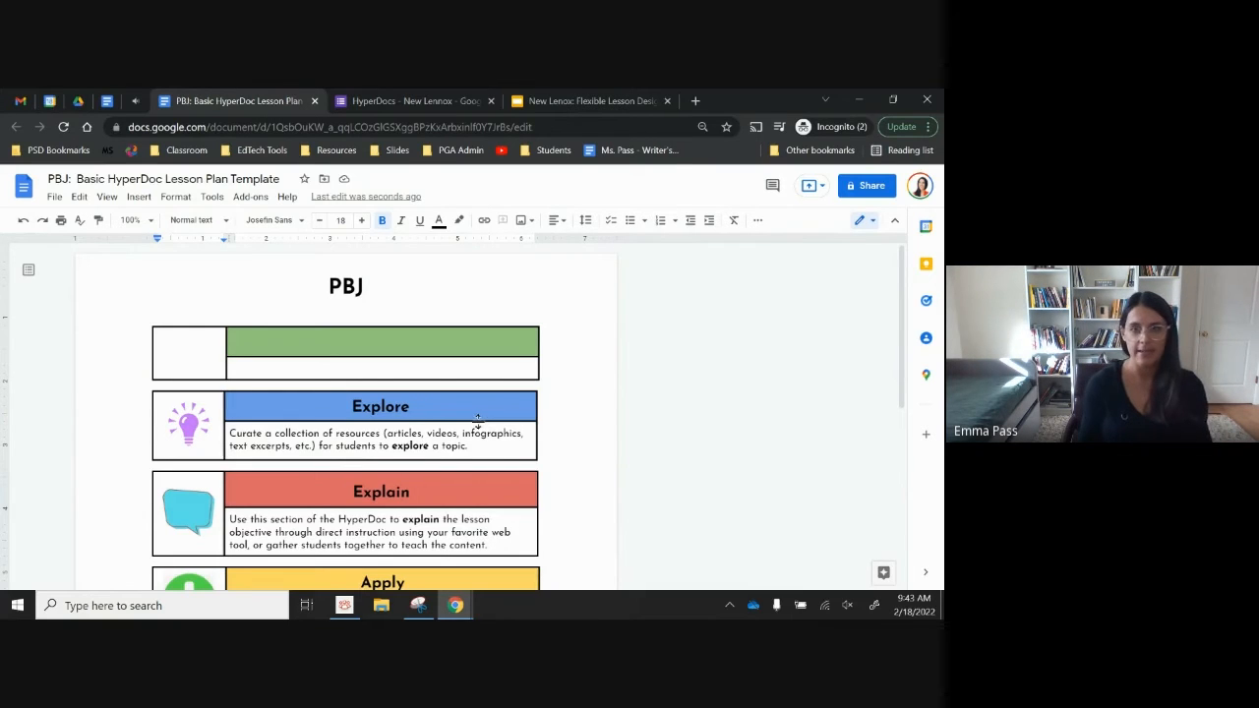
Search the web for "History of PBJ" and open the National Peanut Board article "Who Invented the Peanut Butter and Jelly Sandwich?"
click(699, 102)
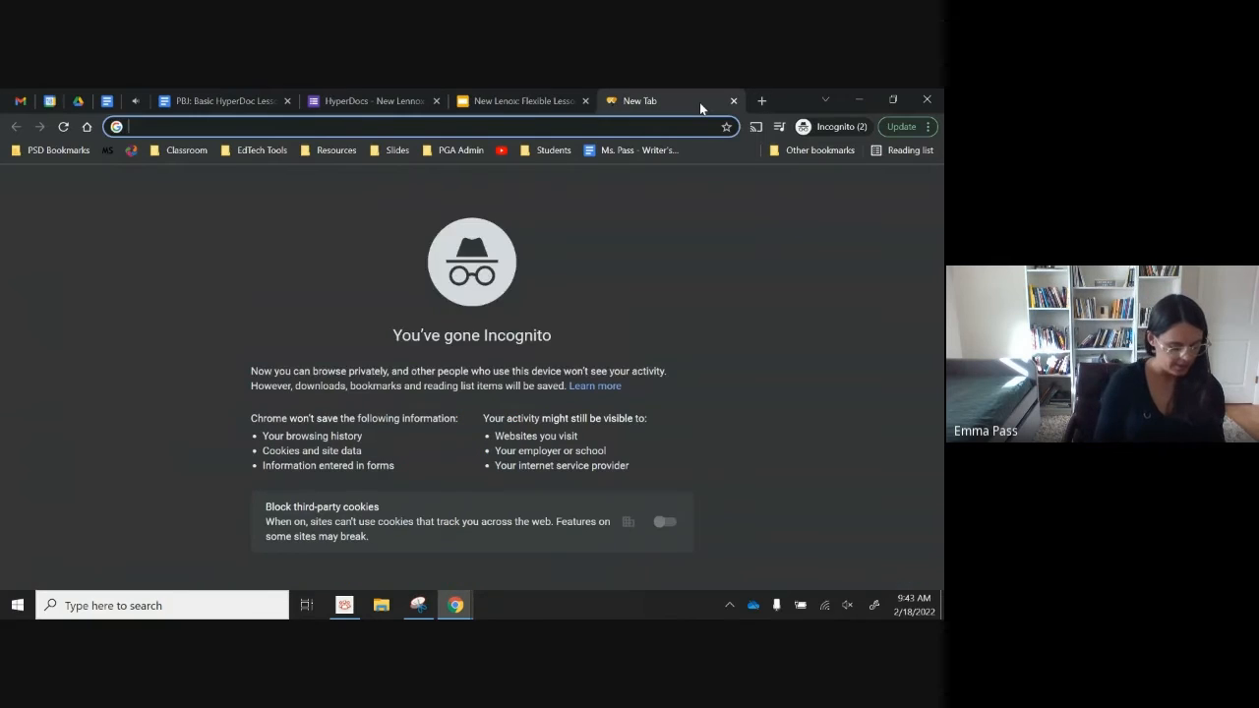
text(History of PBJ)
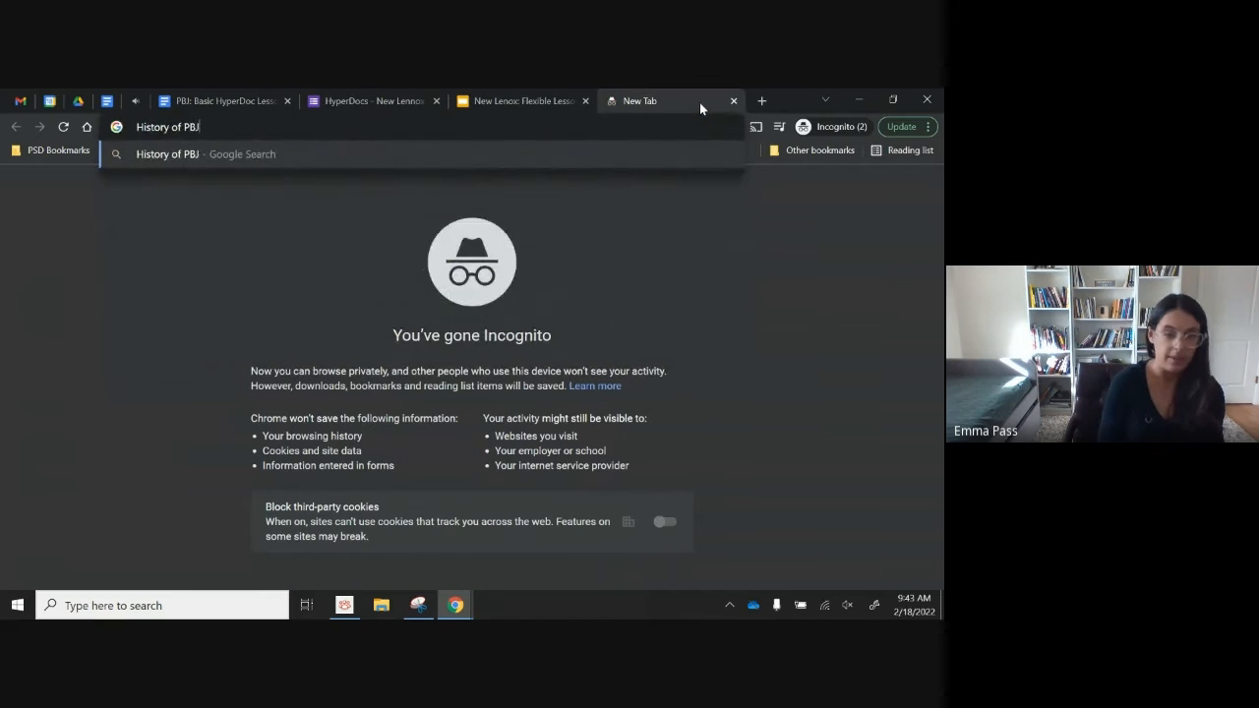
key(Return)
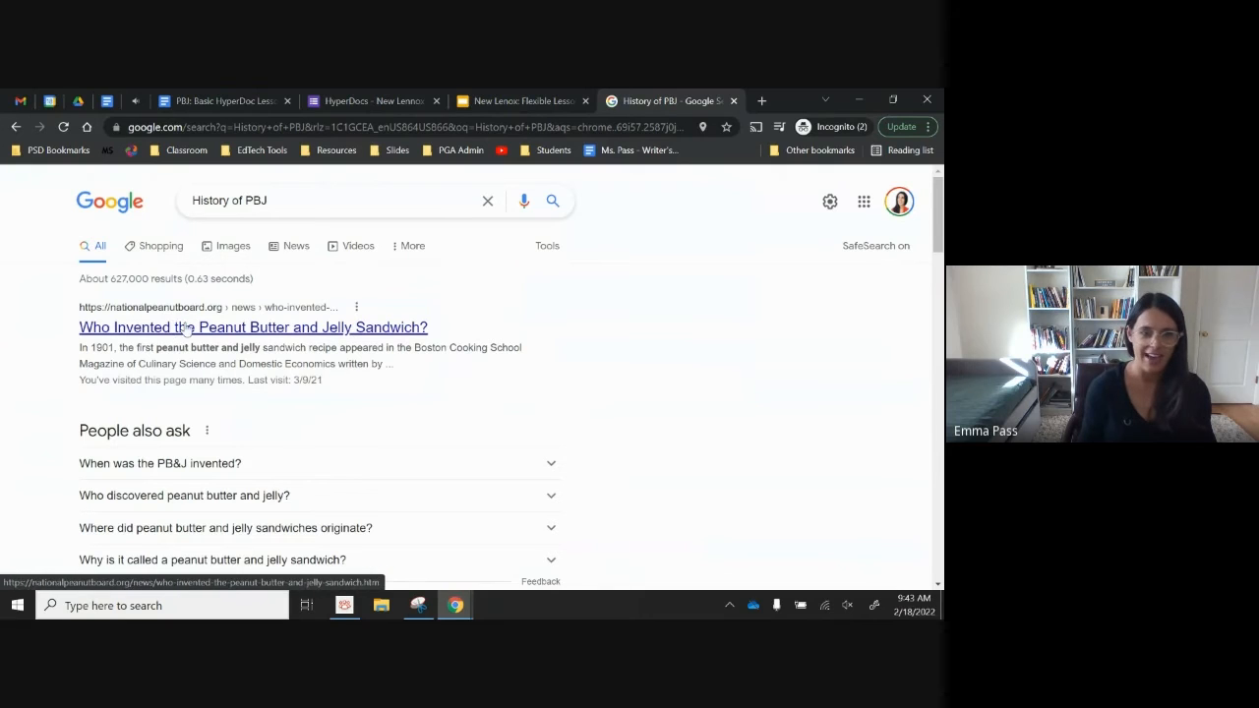
click(193, 336)
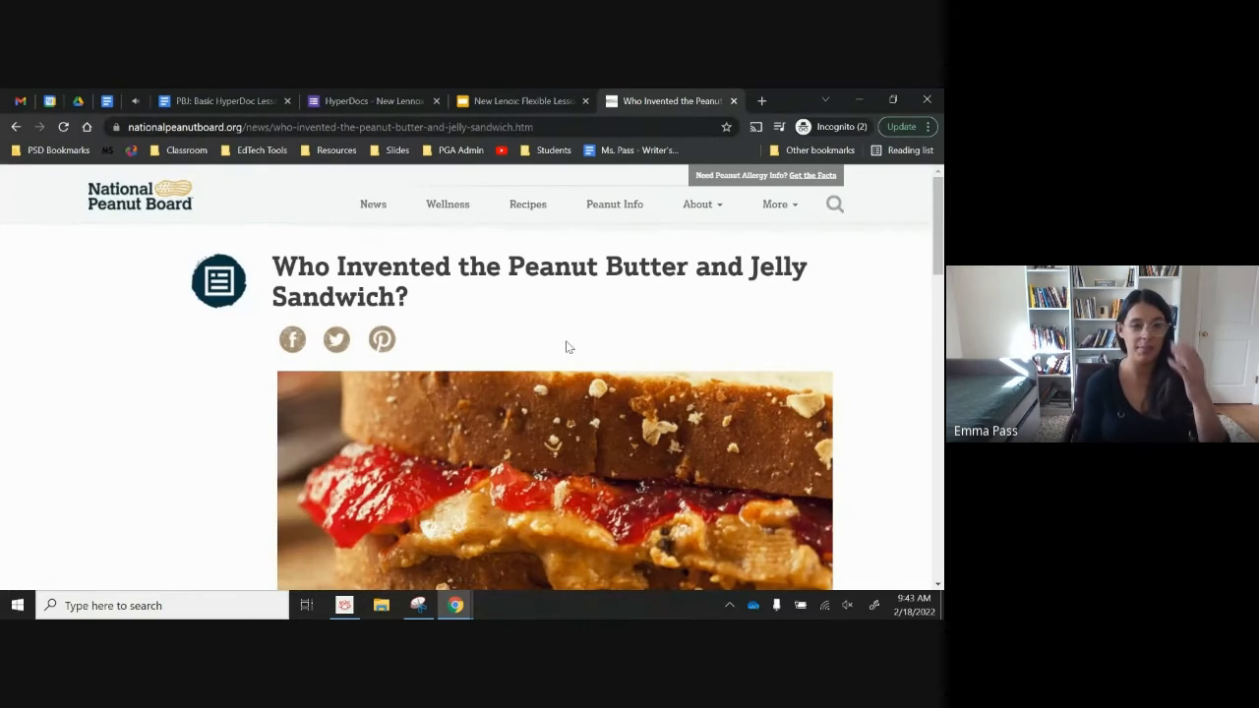
Copy the web address of the National Peanut Board article
click(413, 127)
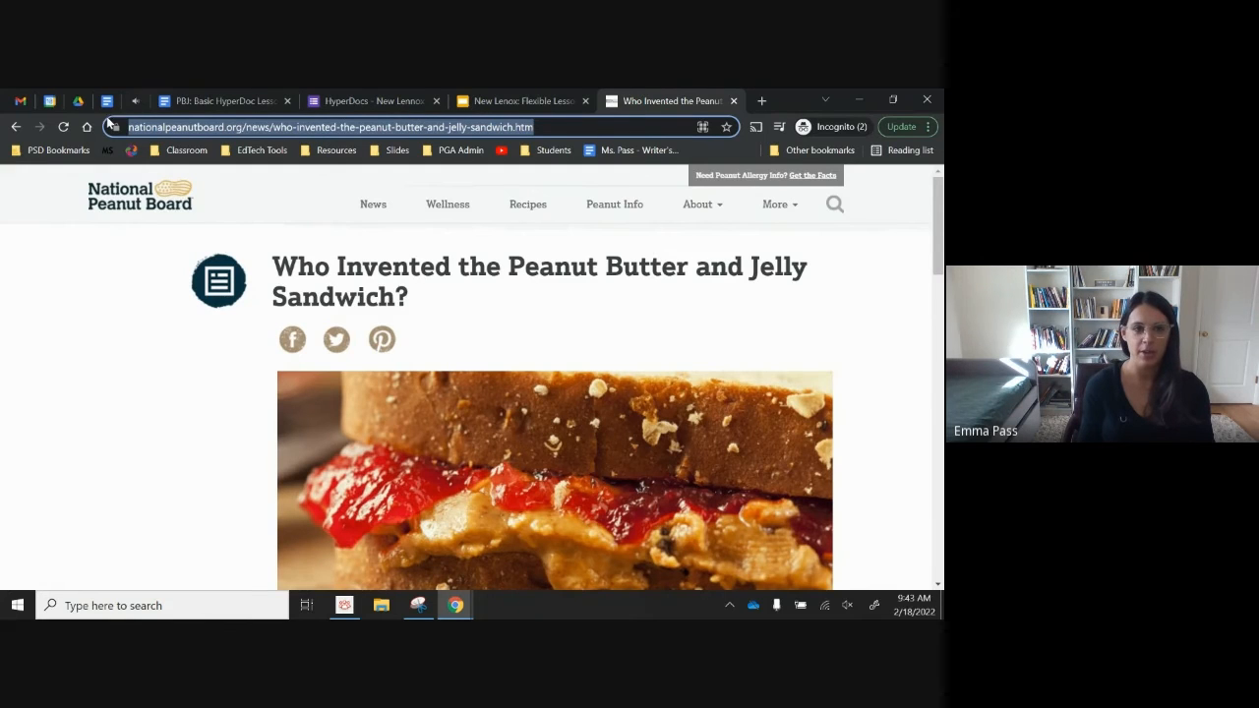
right_click(379, 127)
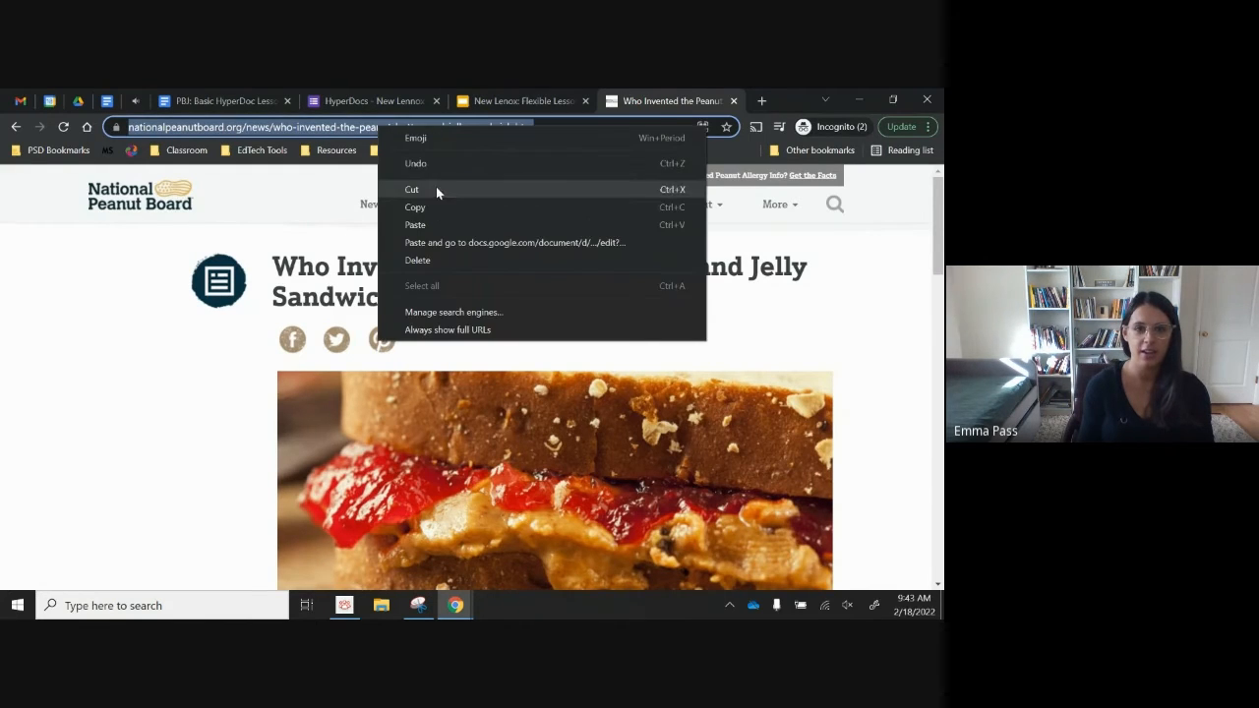
click(437, 208)
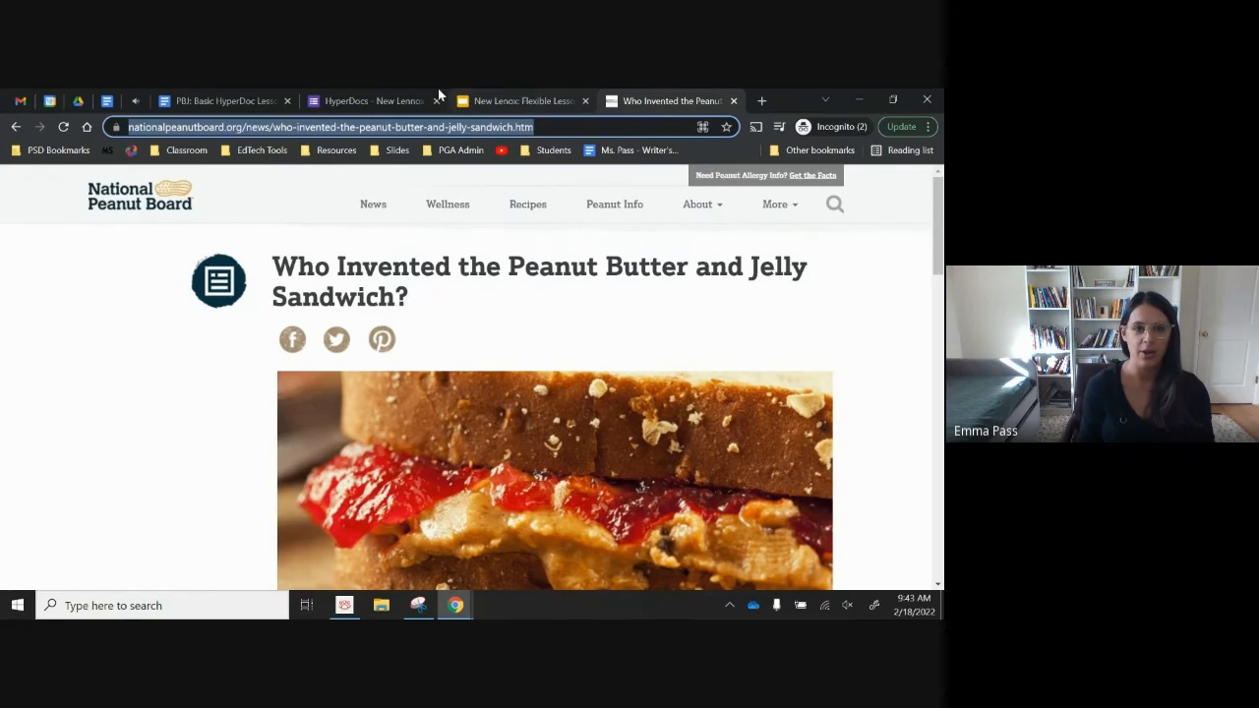
Return to the PBJ lesson document and replace the Explore section's design note with "Read this article"
click(218, 100)
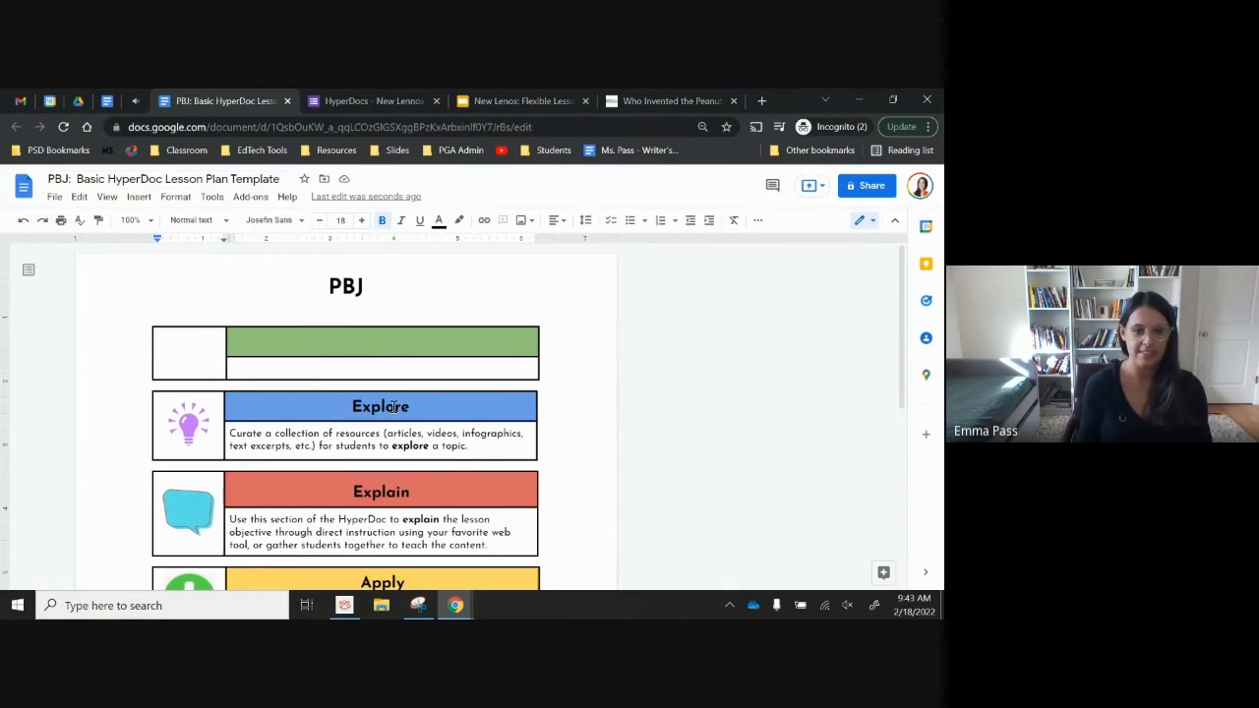
drag(470, 446, 228, 433)
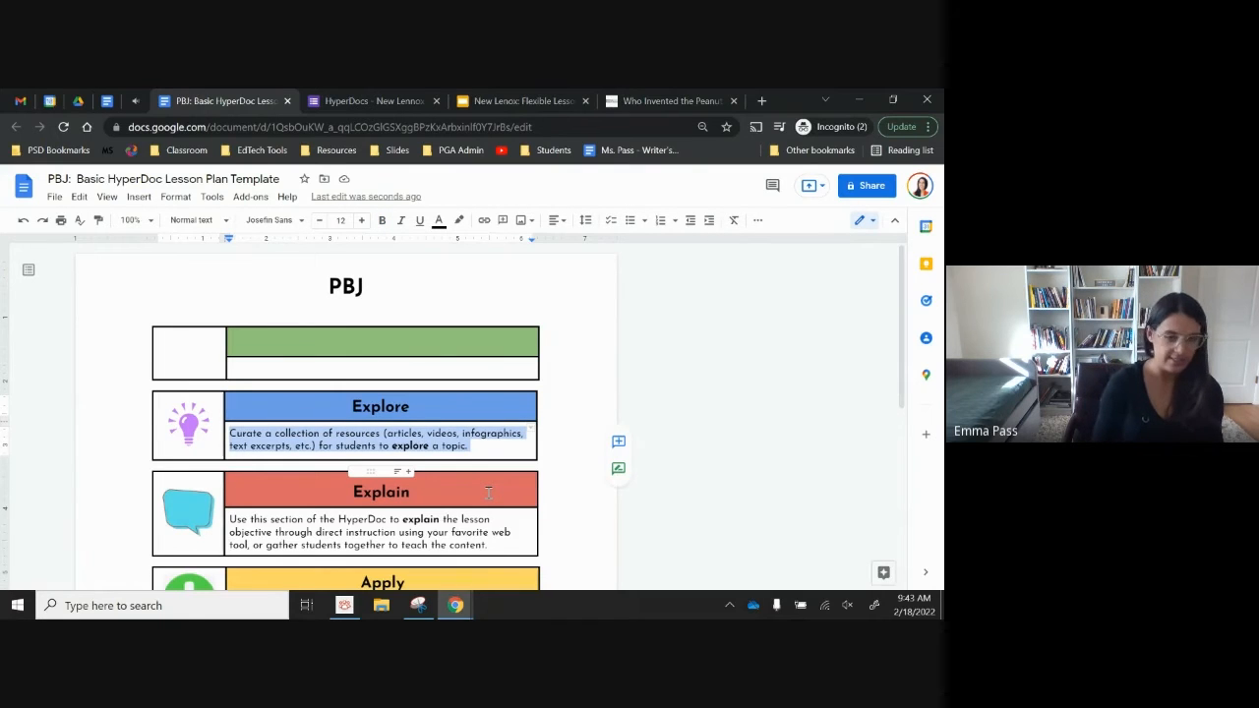
text(Re)
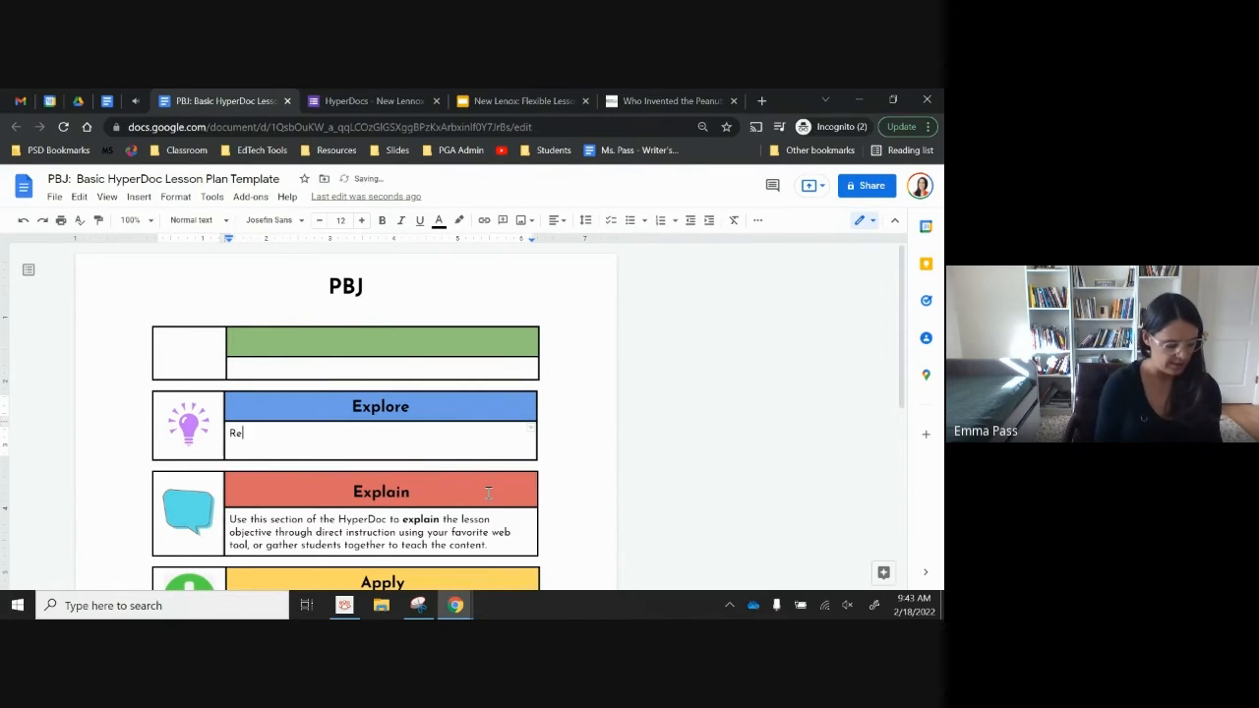
text(ad this a)
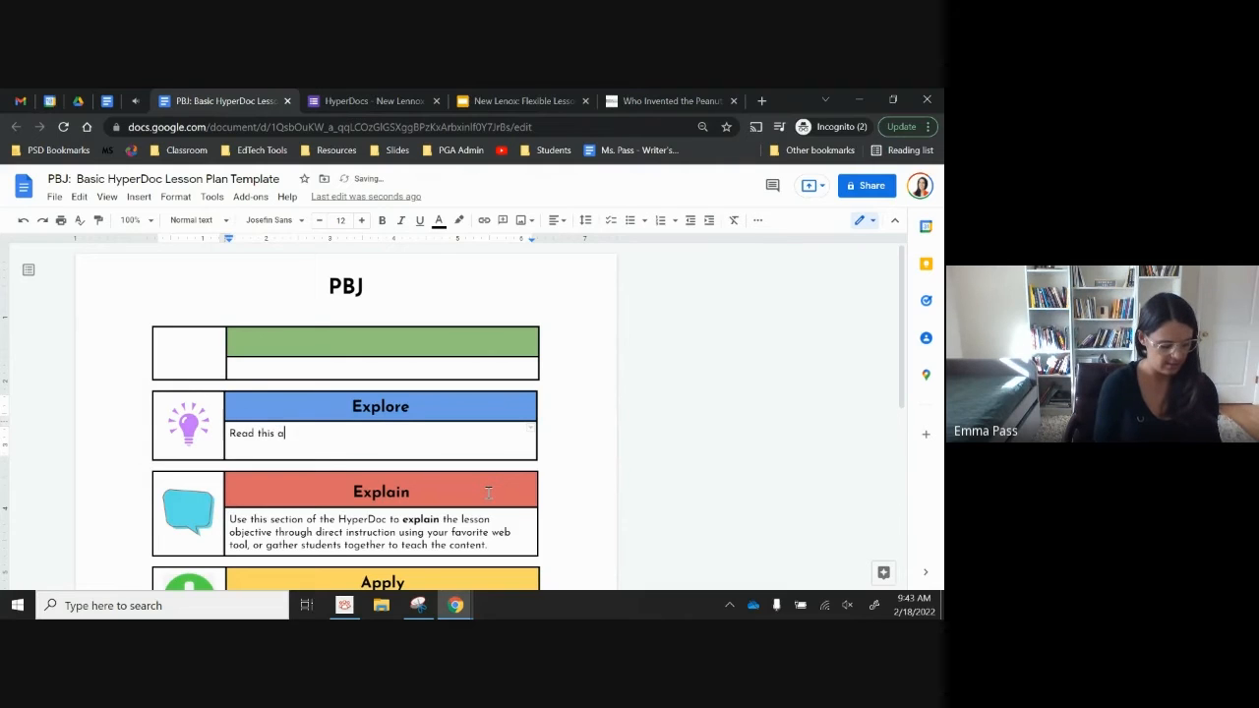
text(rticle)
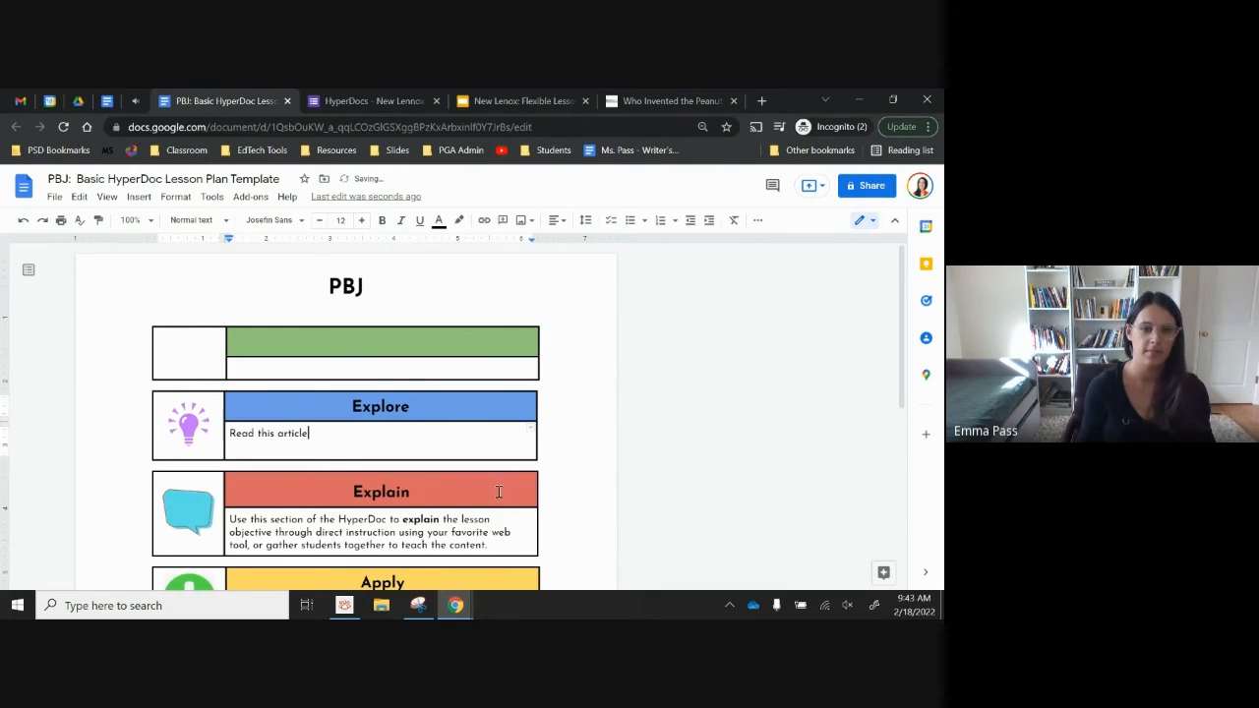
Try linking the words "this article" in the Explore section to the copied National Peanut Board address, and undo the link
drag(309, 434, 258, 434)
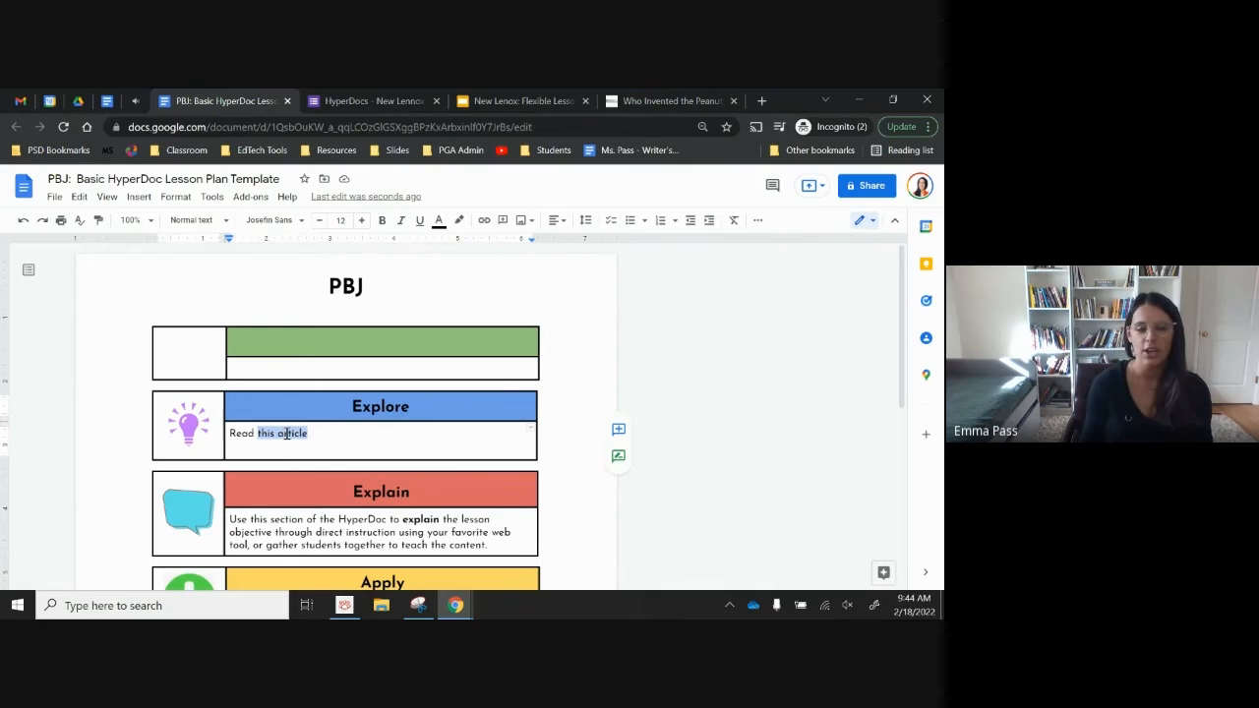
right_click(286, 432)
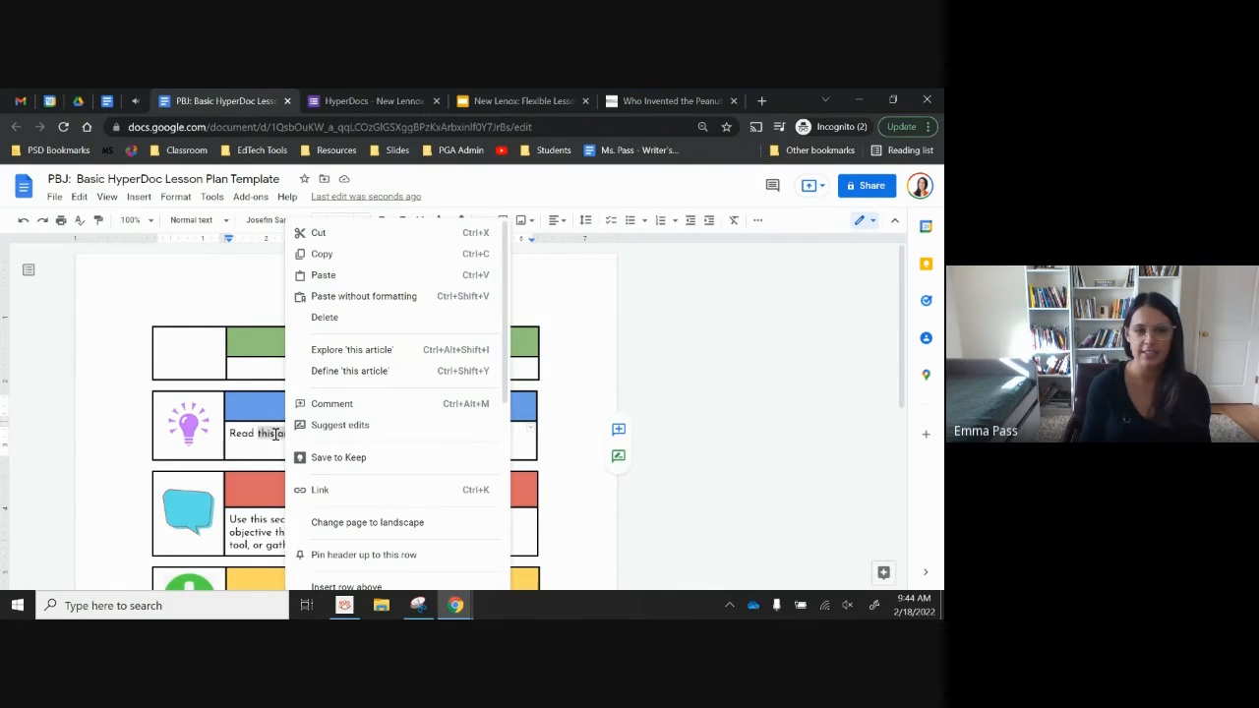
click(384, 500)
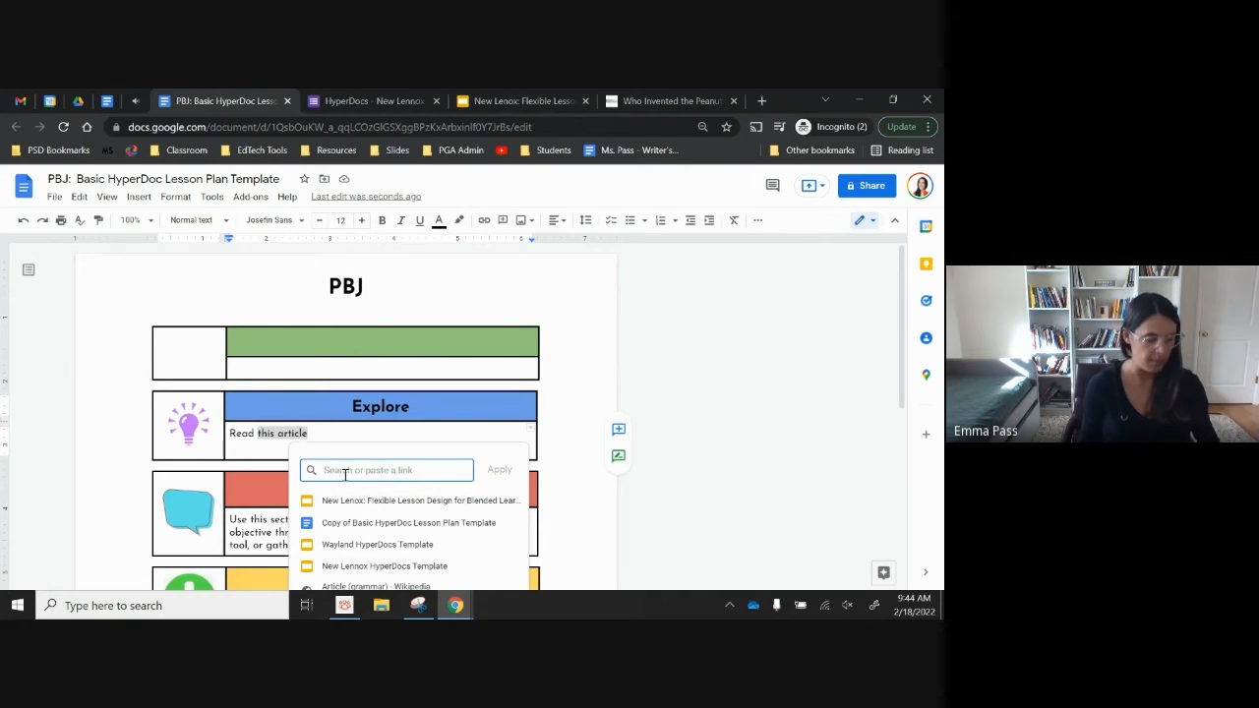
key(ctrl+v)
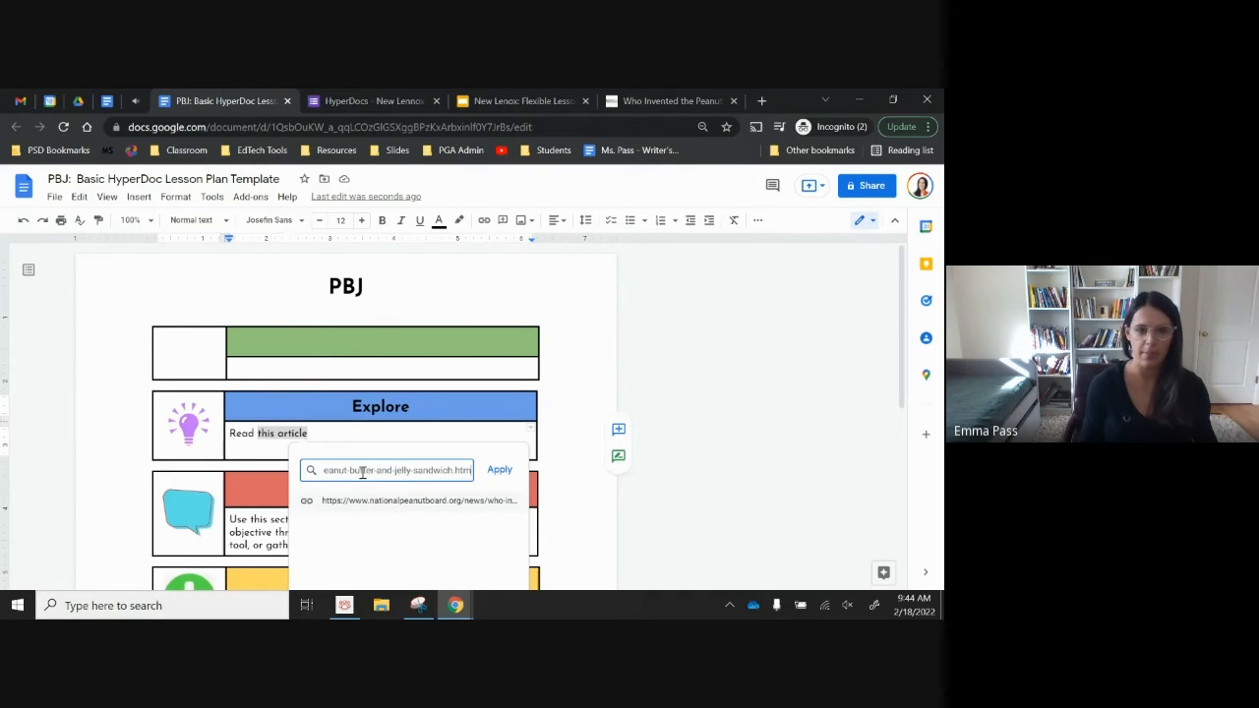
click(496, 473)
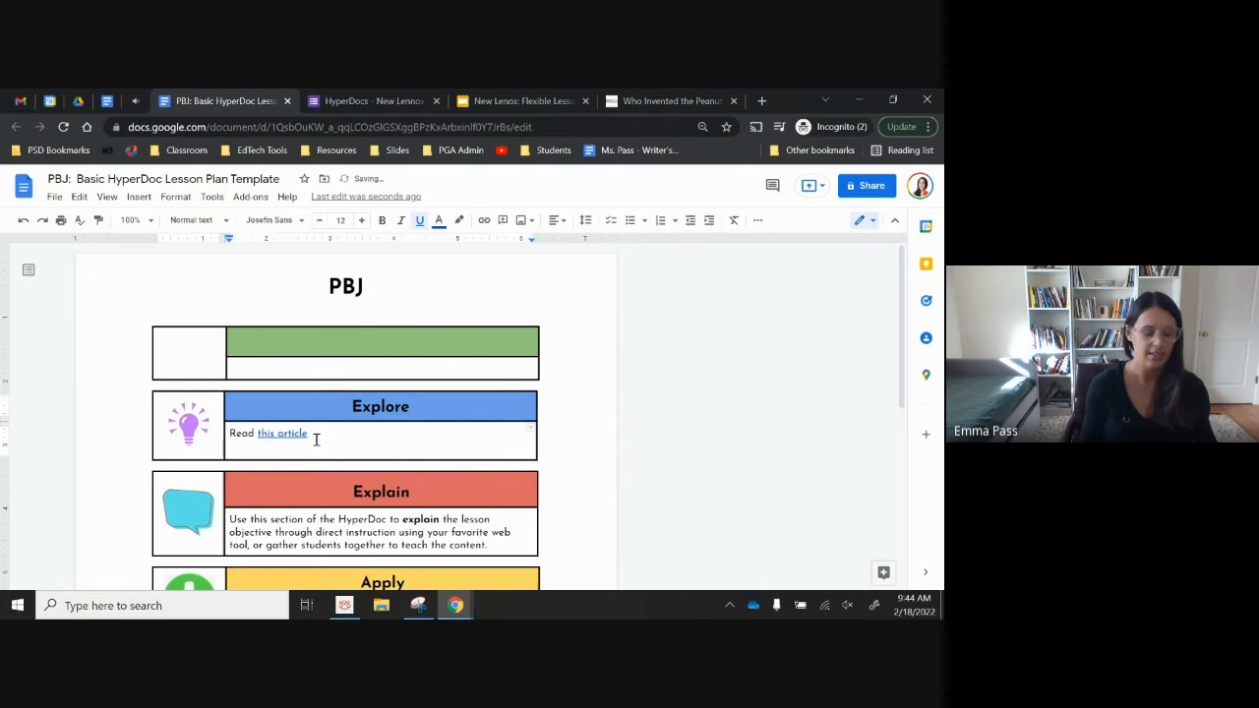
key(ctrl+z)
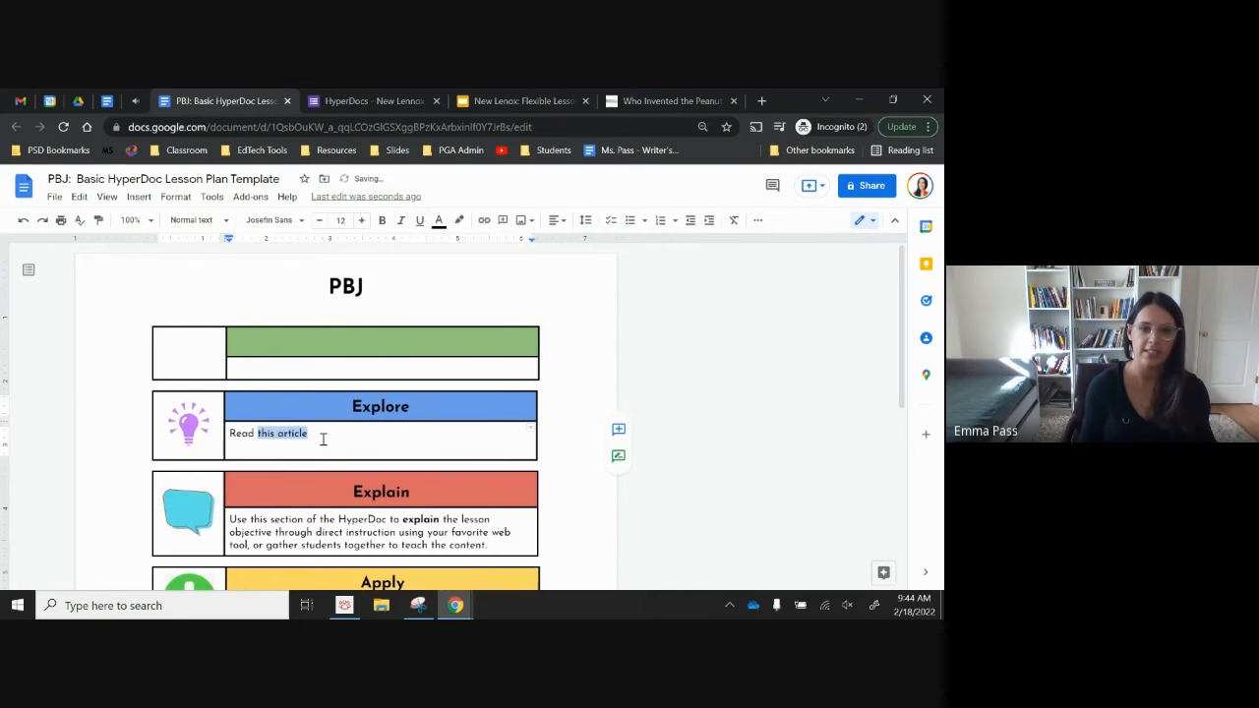
Hyperlink the words "this article" in the Explore section to the copied National Peanut Board article address
click(485, 222)
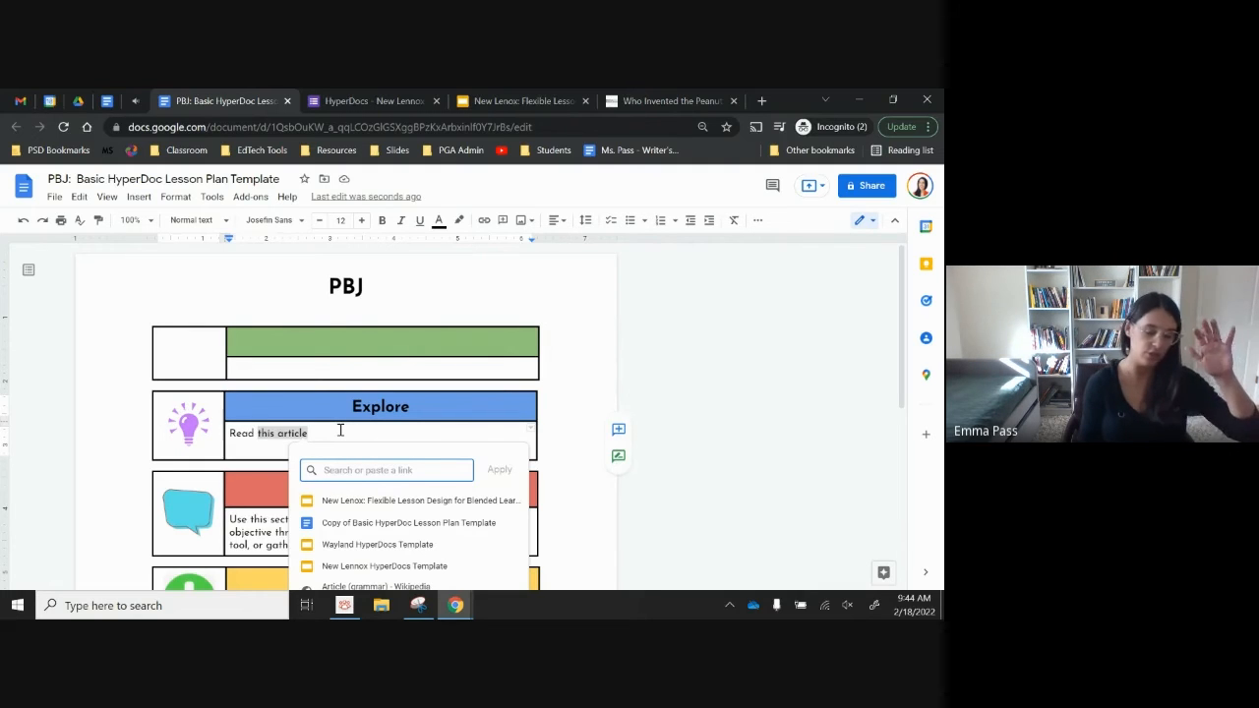
drag(340, 430, 256, 430)
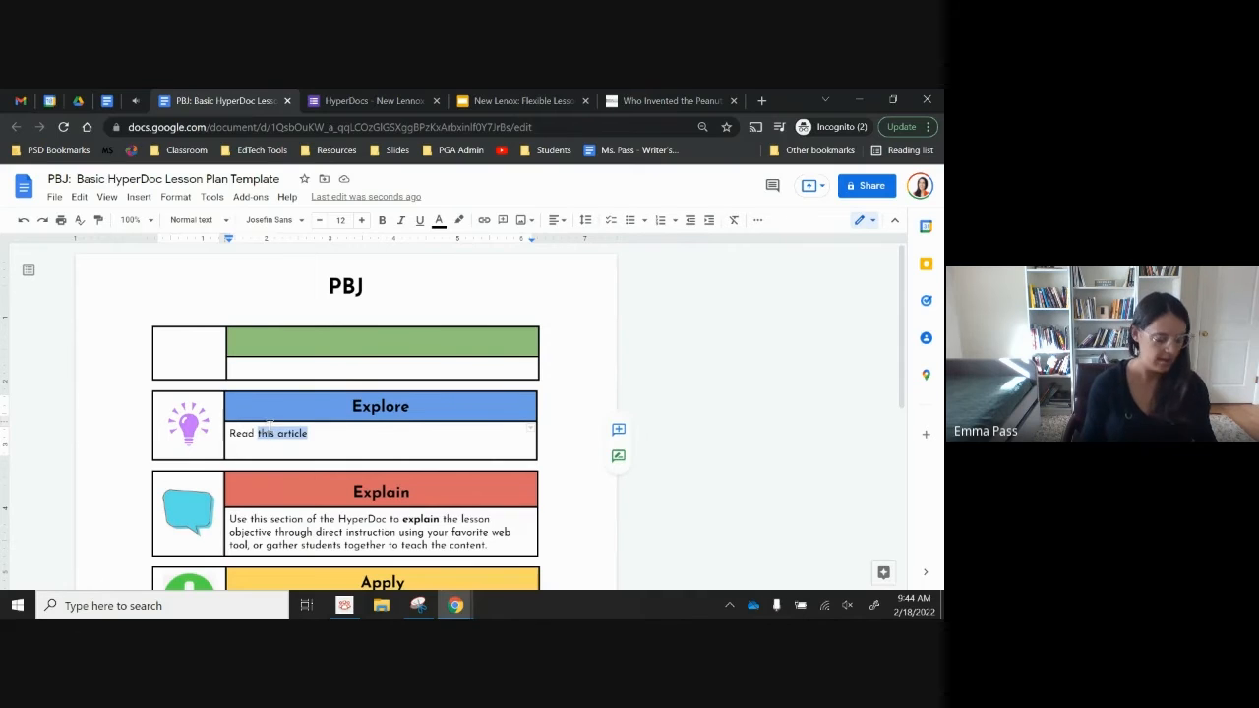
key(ctrl+k)
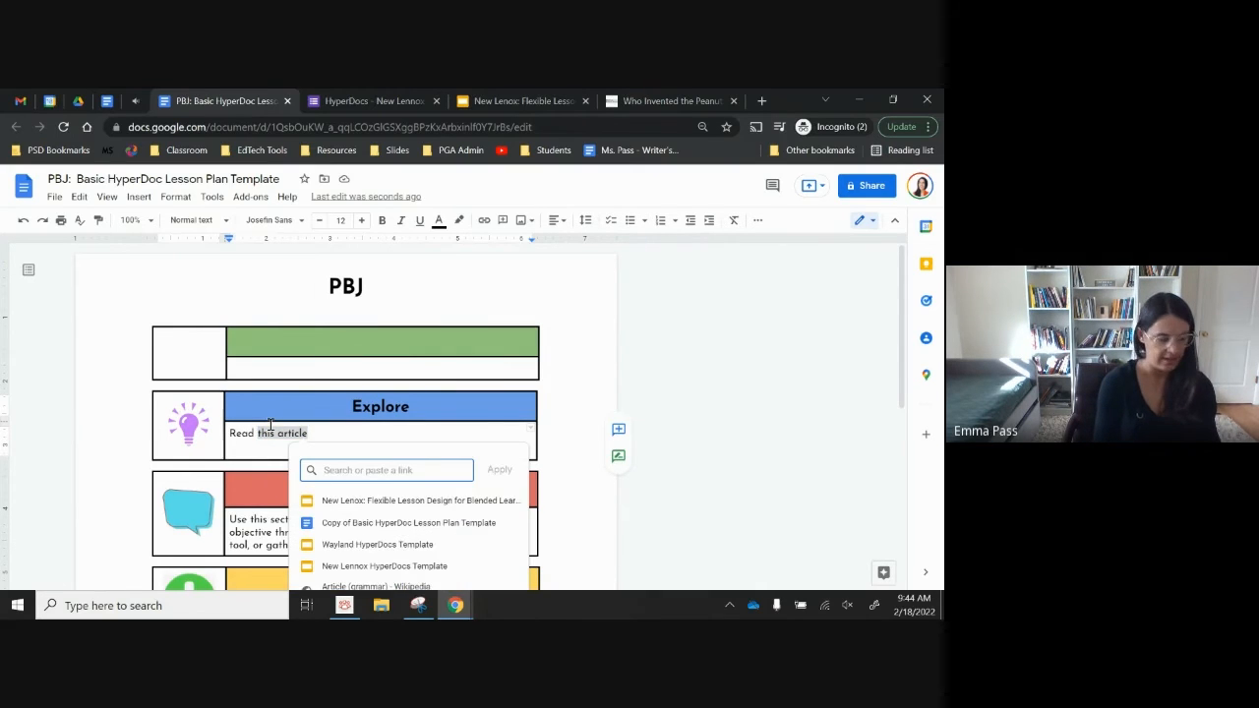
key(ctrl+v)
key(Return)
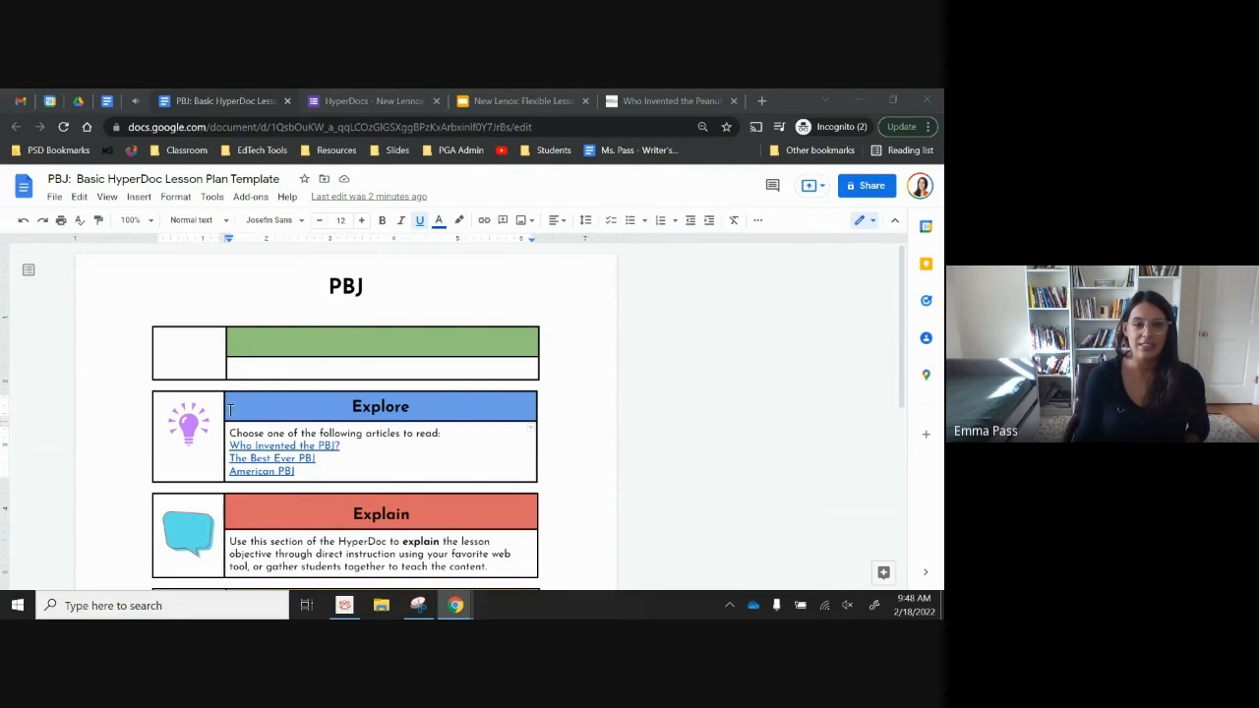
Add two blank lines below the "American PBJ" link in the Explore section
click(331, 477)
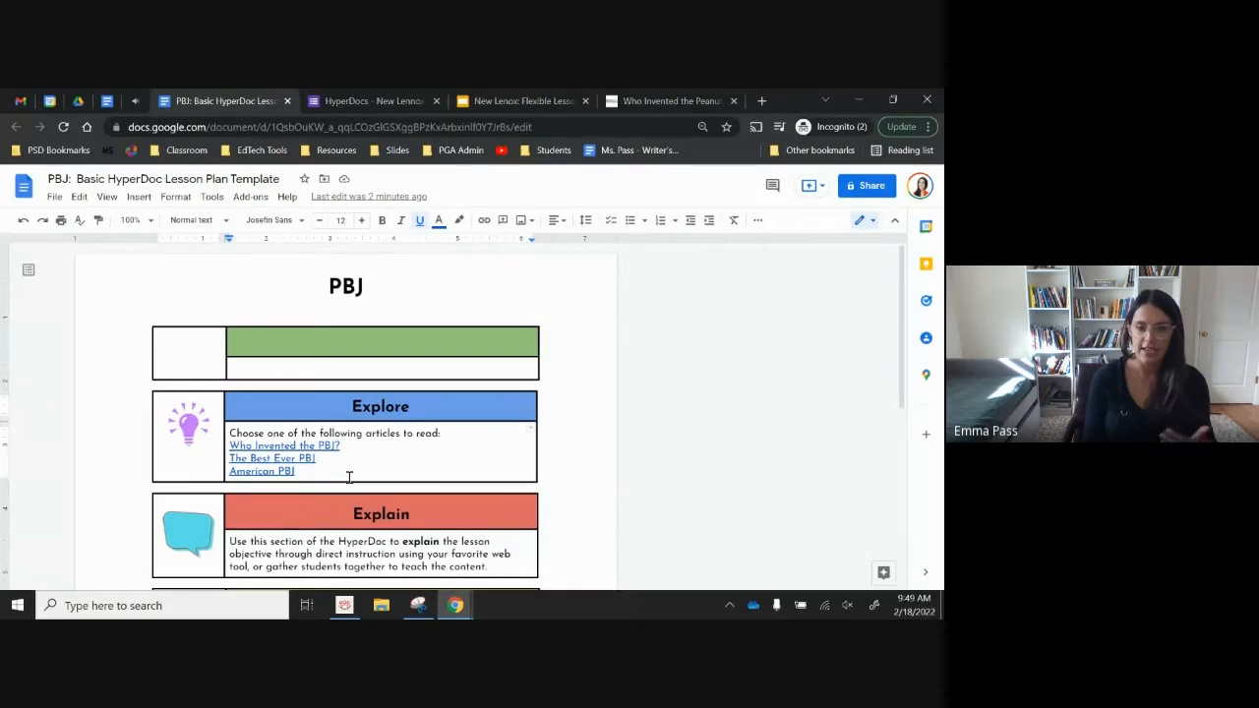
key(Return)
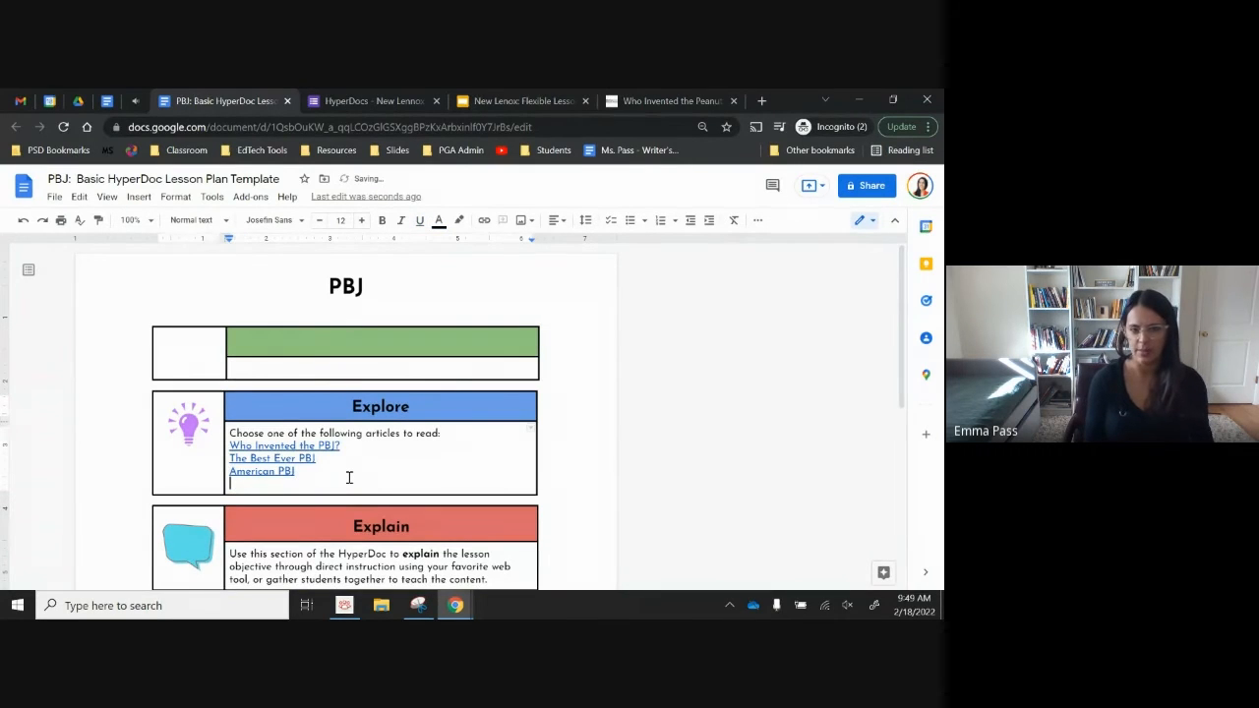
key(Return)
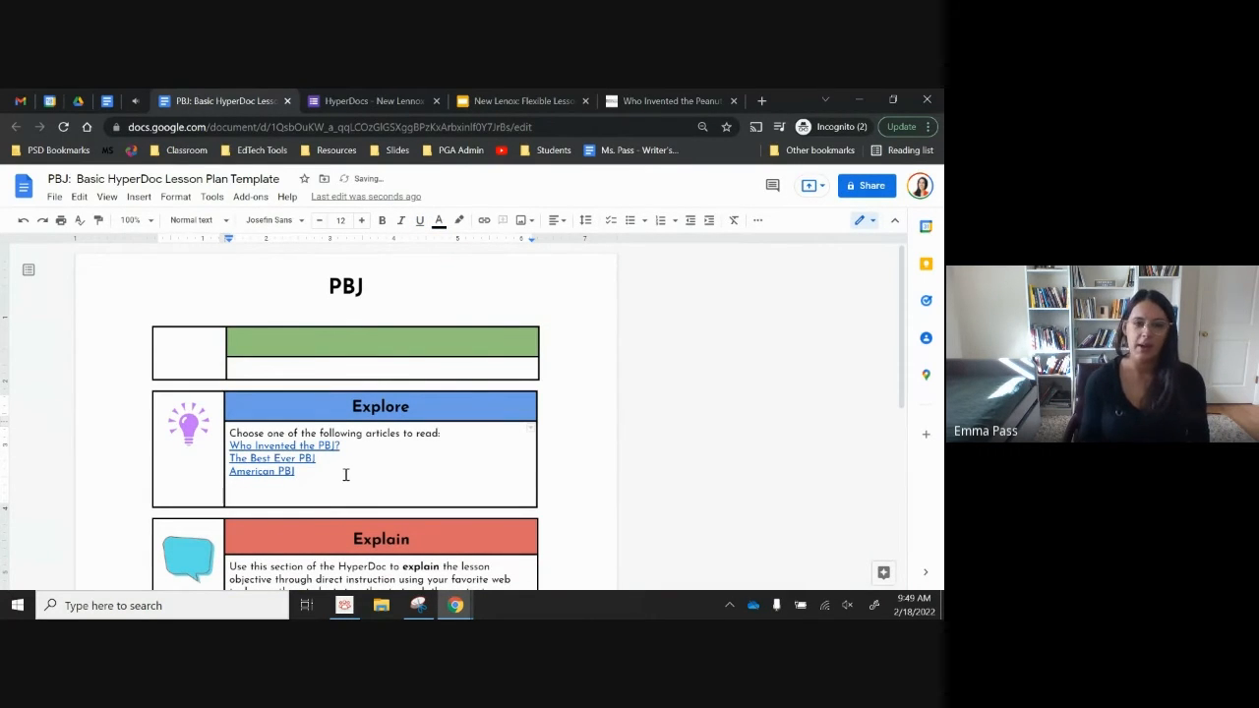
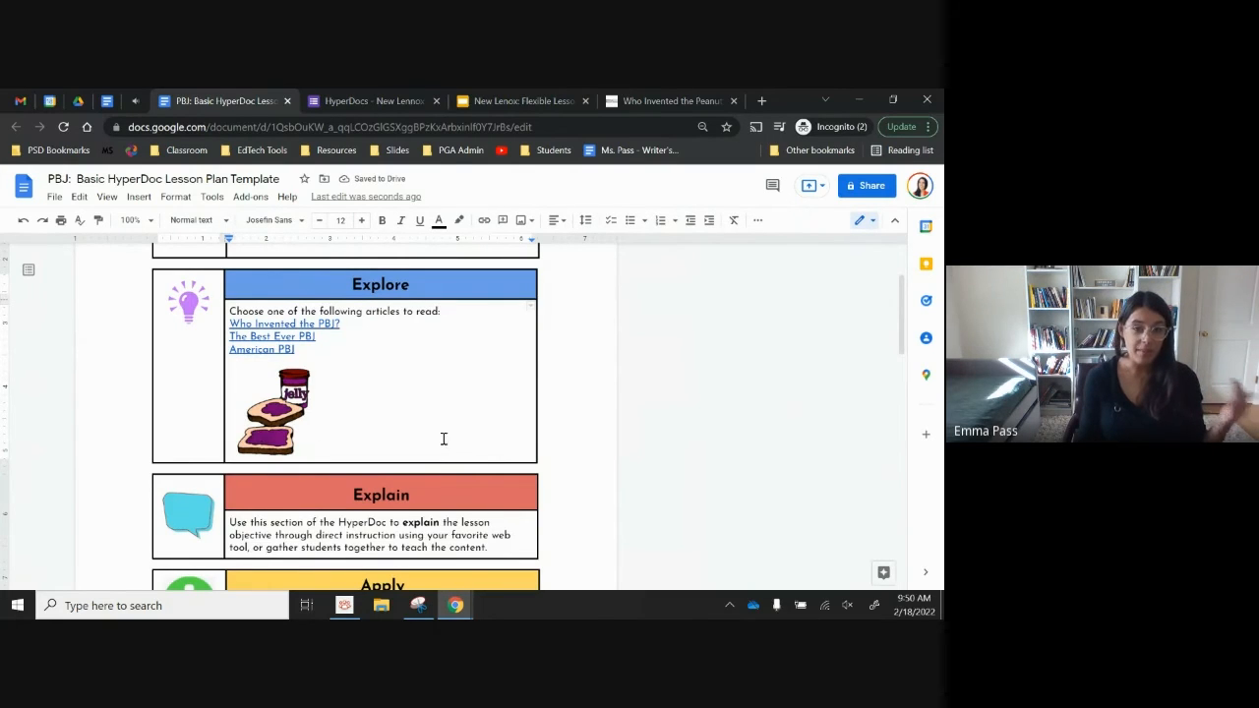
Copy the address behind the "Who Invented the PBJ?" link and apply it as a hyperlink to the jelly sandwich image in Explore
click(303, 325)
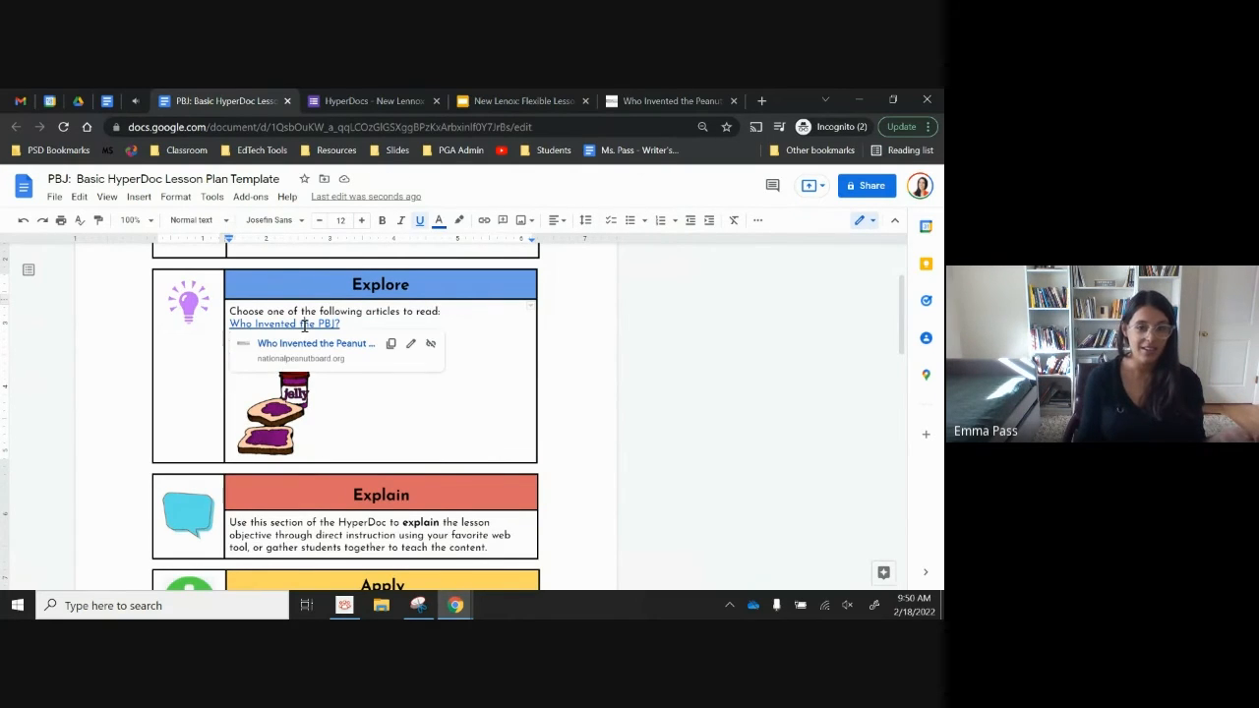
click(390, 343)
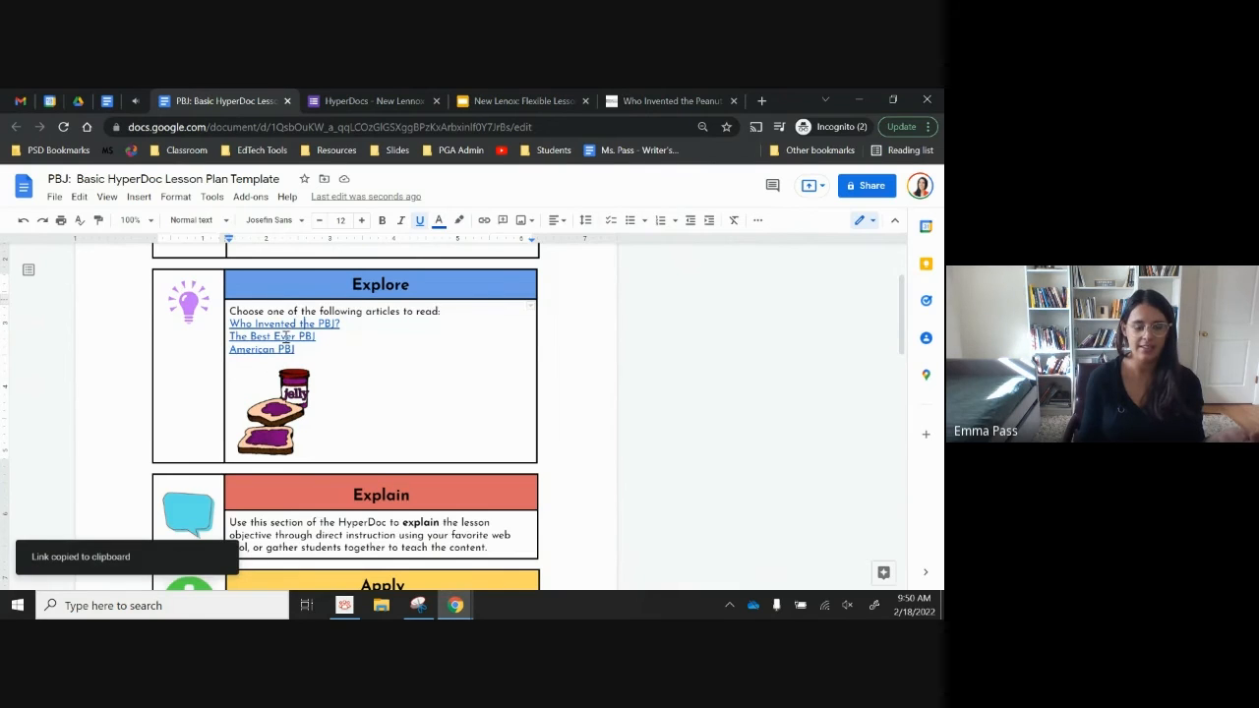
click(285, 408)
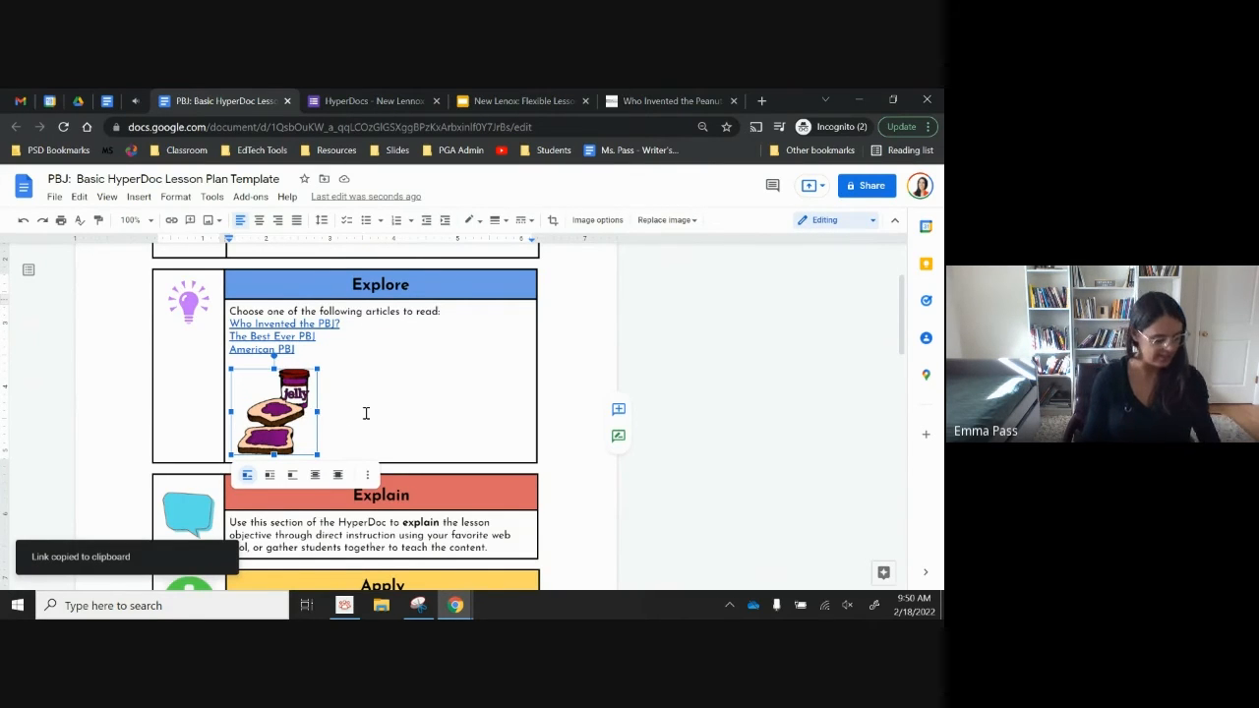
key(ctrl+k)
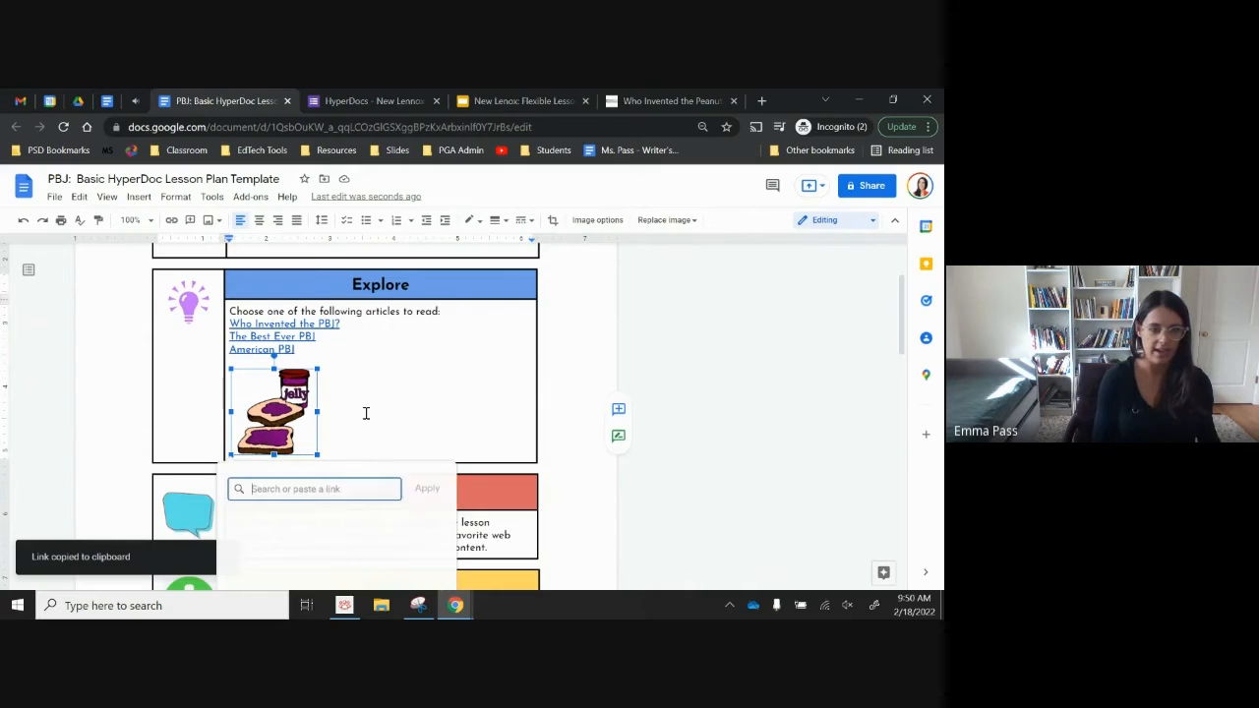
key(ctrl+v)
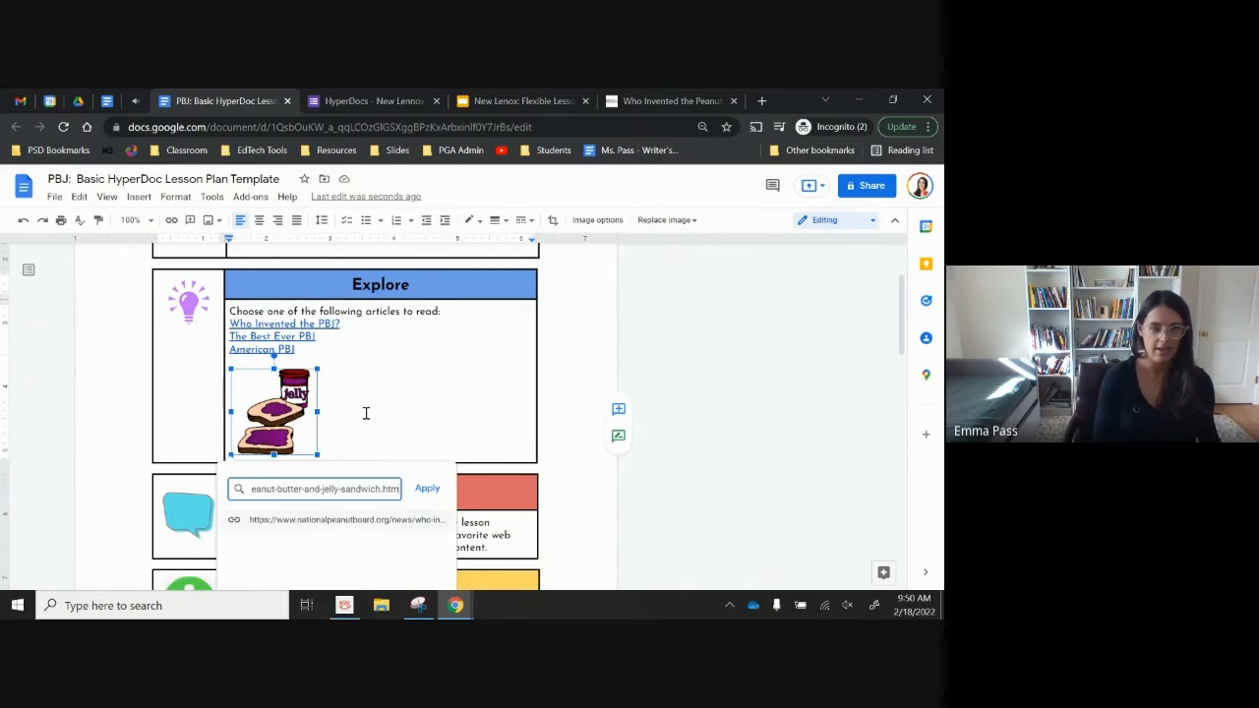
key(Return)
click(254, 425)
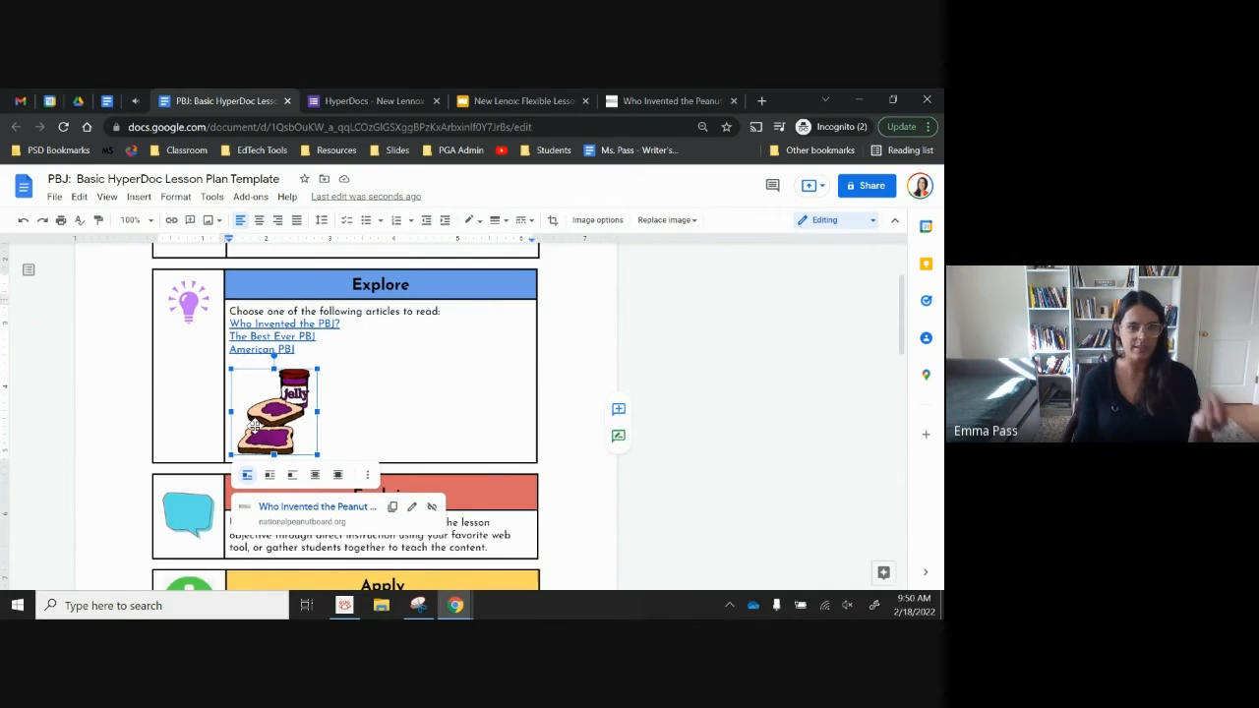
click(366, 392)
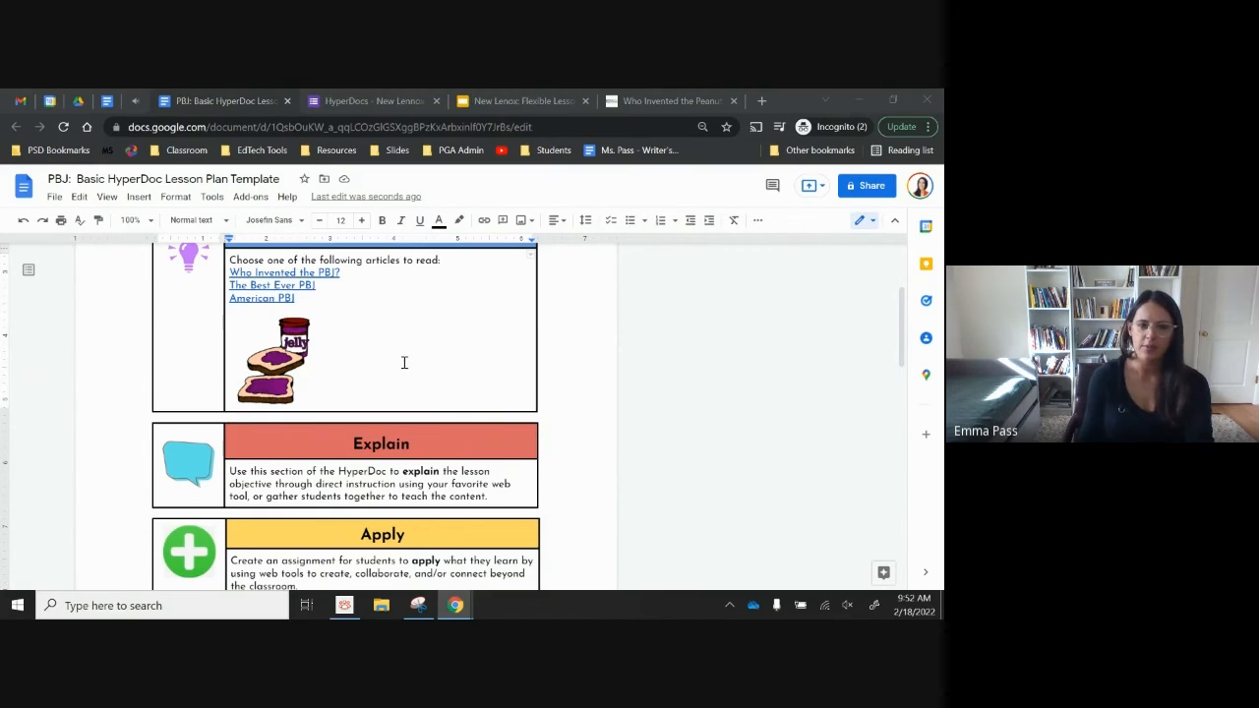
Open YouTube in a new browser tab and search for "How to make a PBJ"
scroll(401, 360, down, 2)
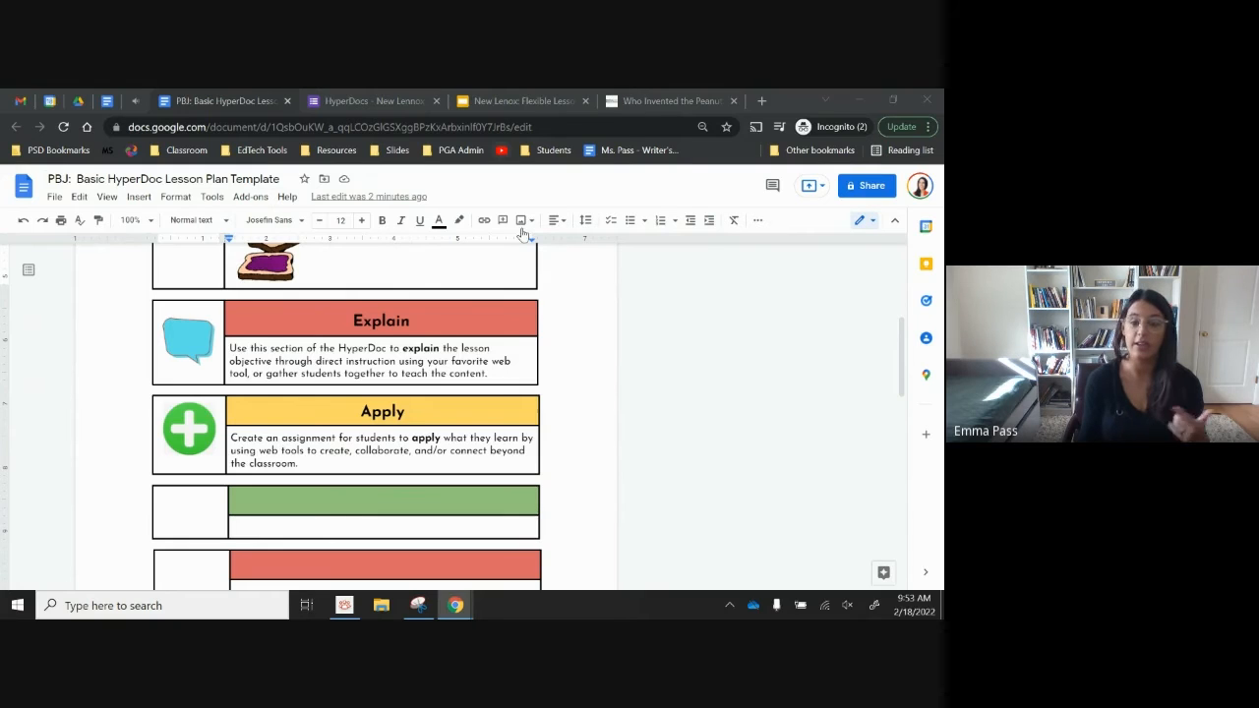
click(765, 102)
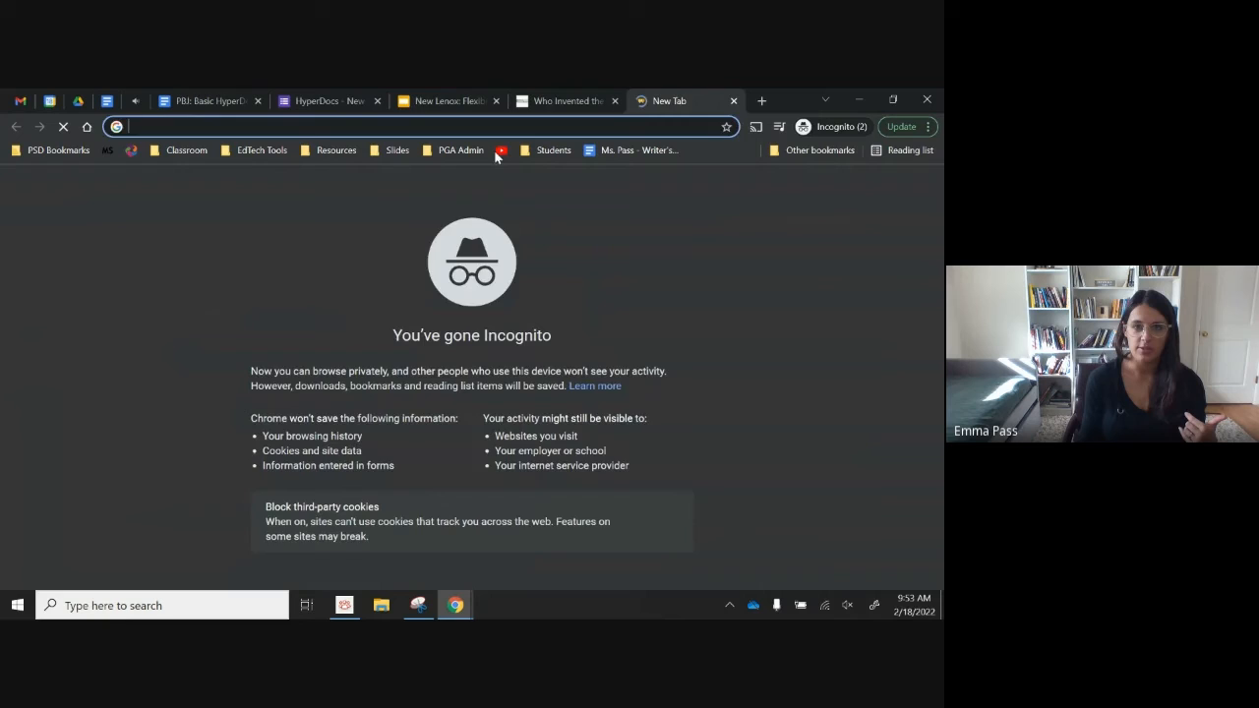
click(499, 150)
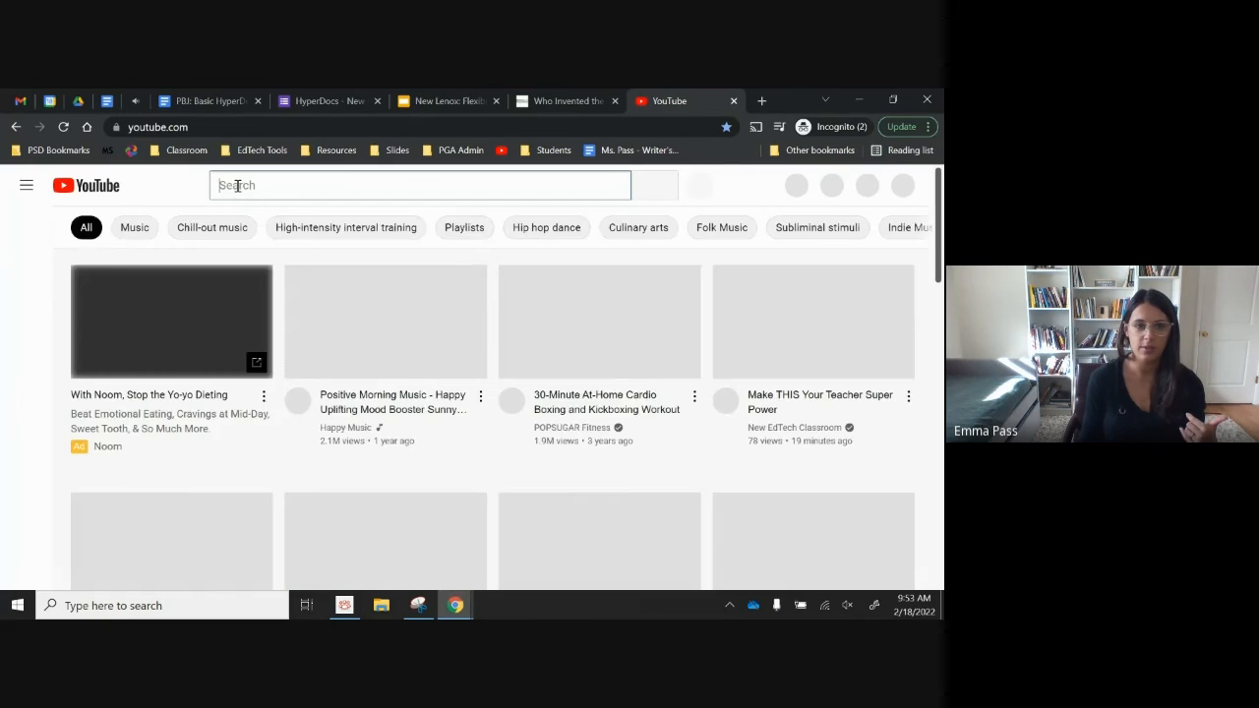
click(237, 186)
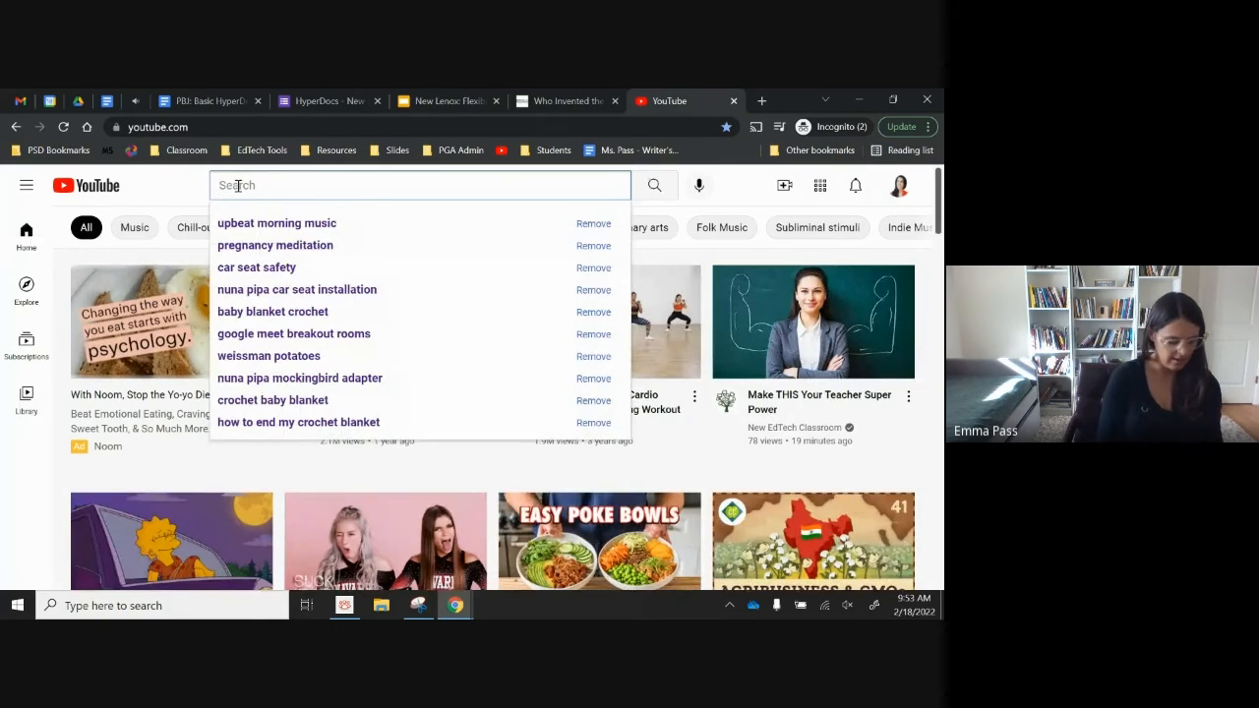
text(Hi)
key(BackSpace)
key(BackSpace)
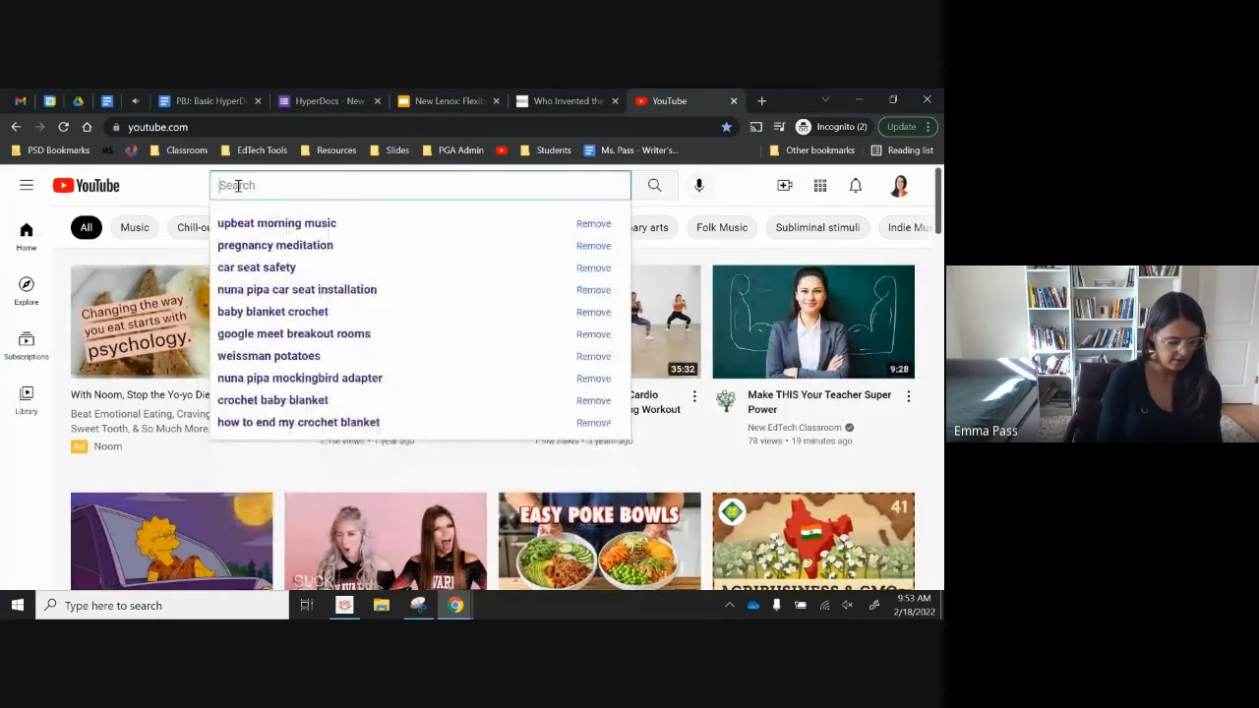
text(How to make a)
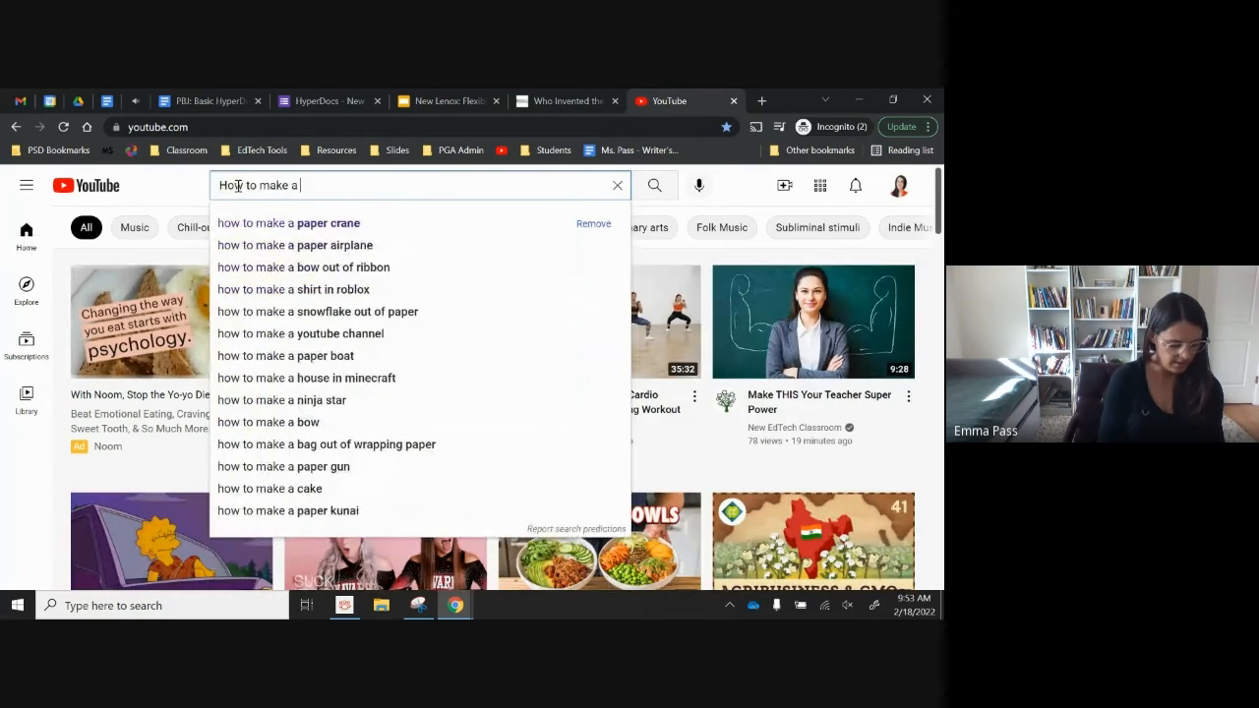
text( PBJ)
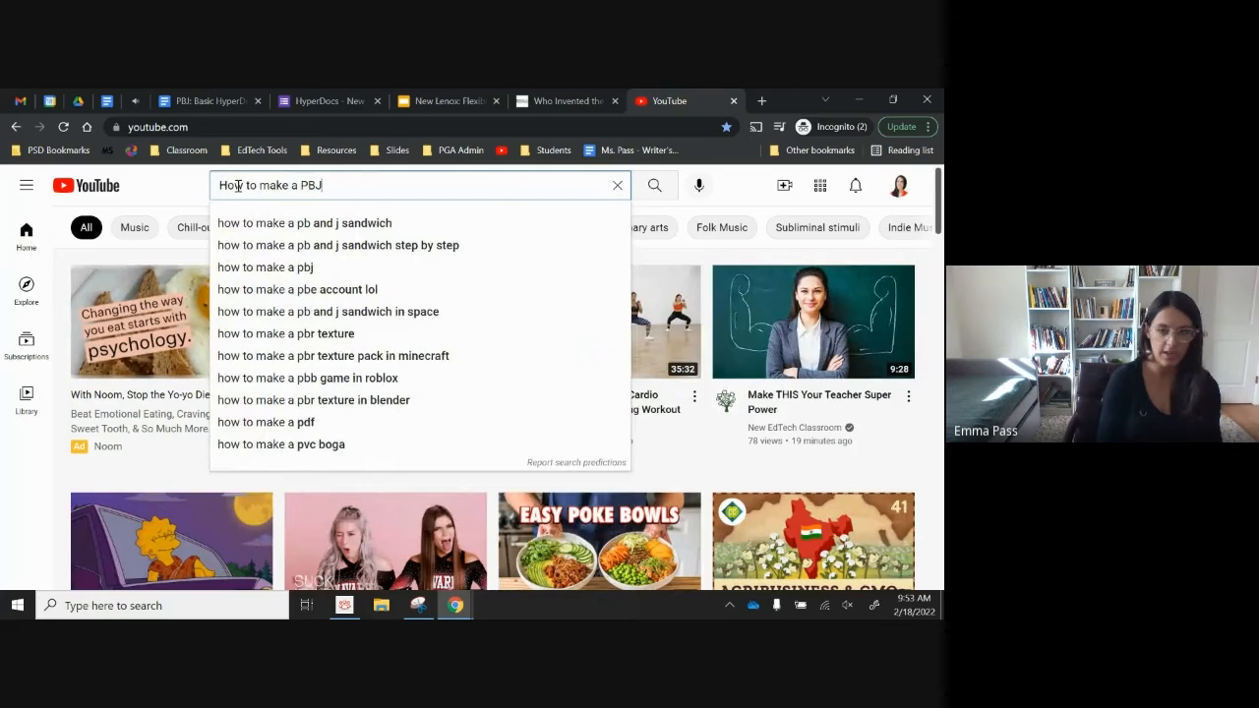
key(Return)
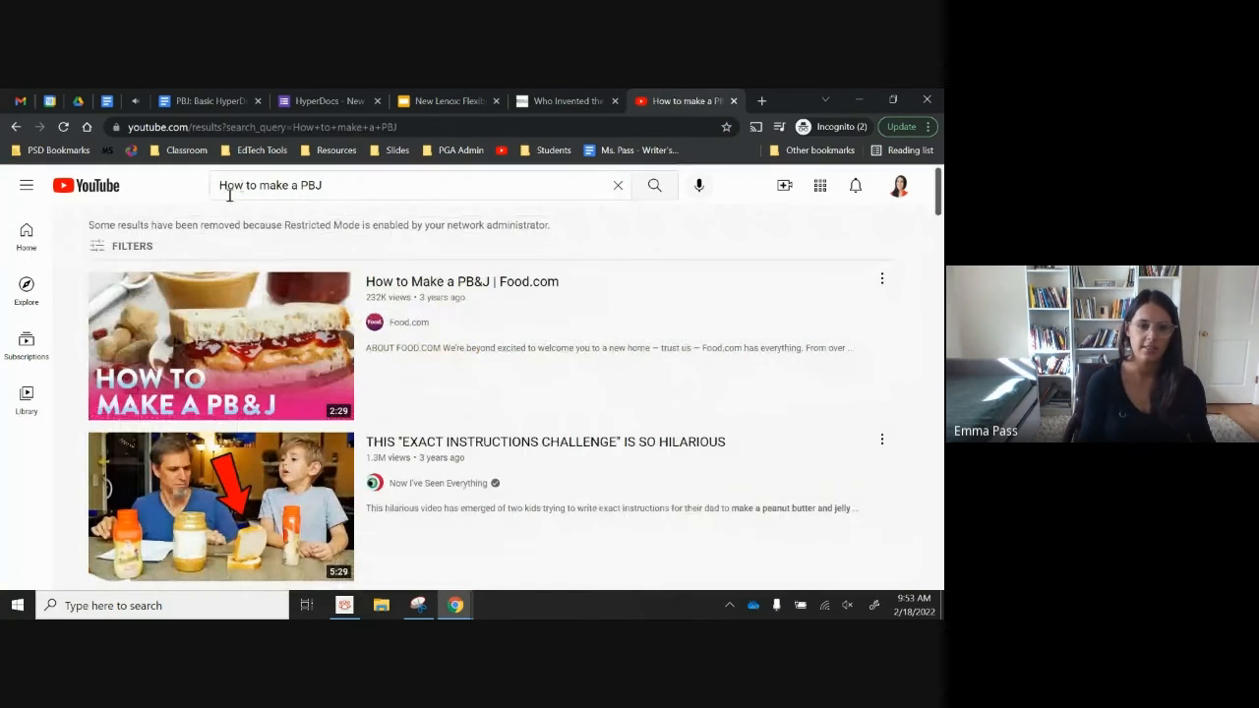
mouse_move(452, 285)
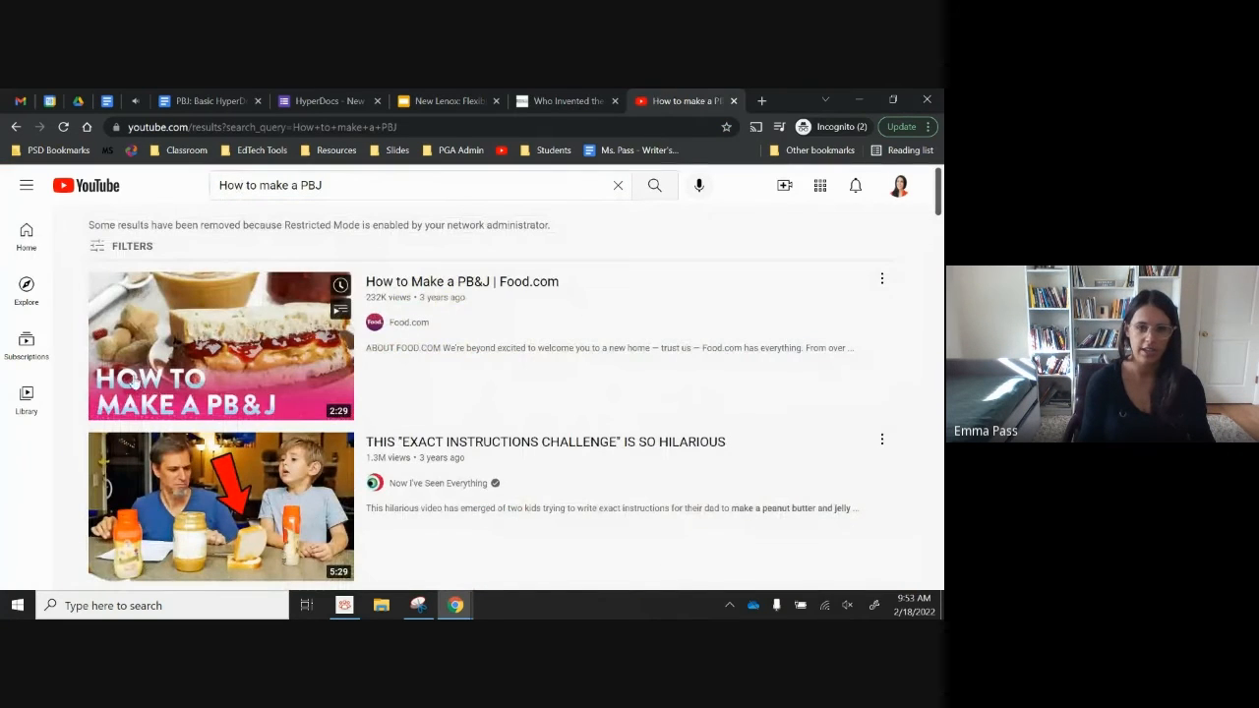
Open the "How to Make a PB&J | Food.com" video, skip the ad, pause playback and capture a screenshot of the player
click(470, 284)
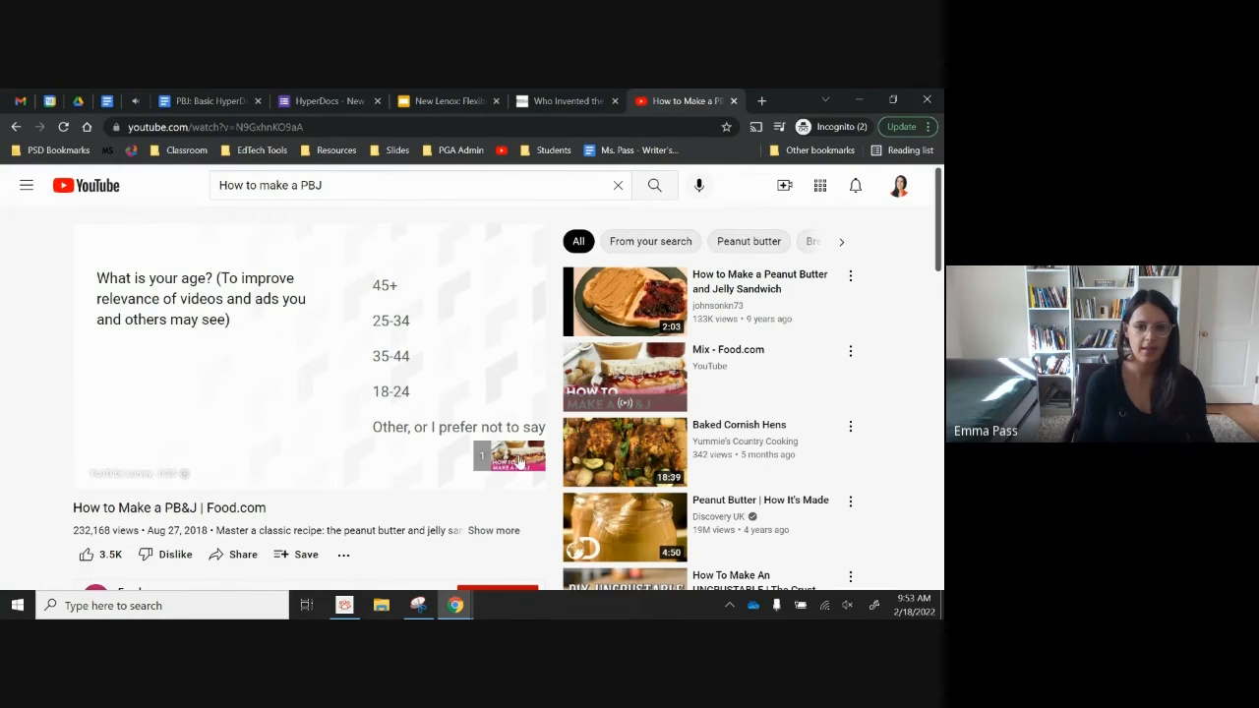
click(522, 457)
click(99, 471)
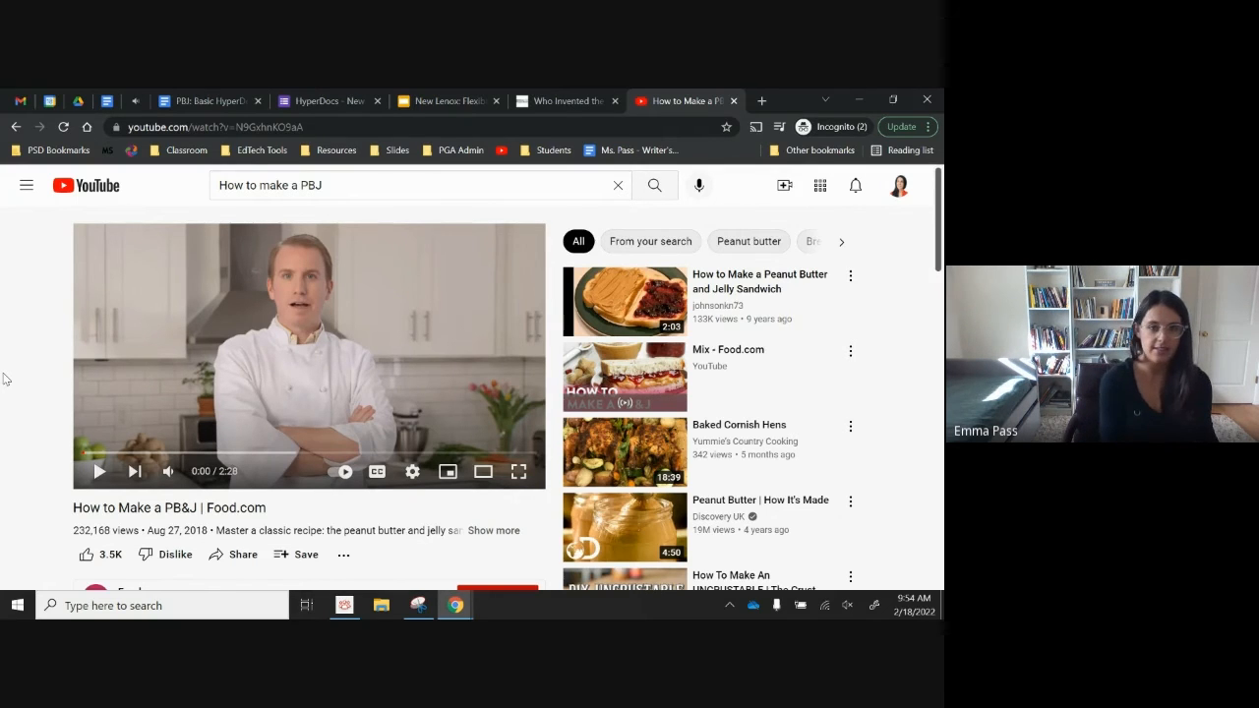
key(super+shift+s)
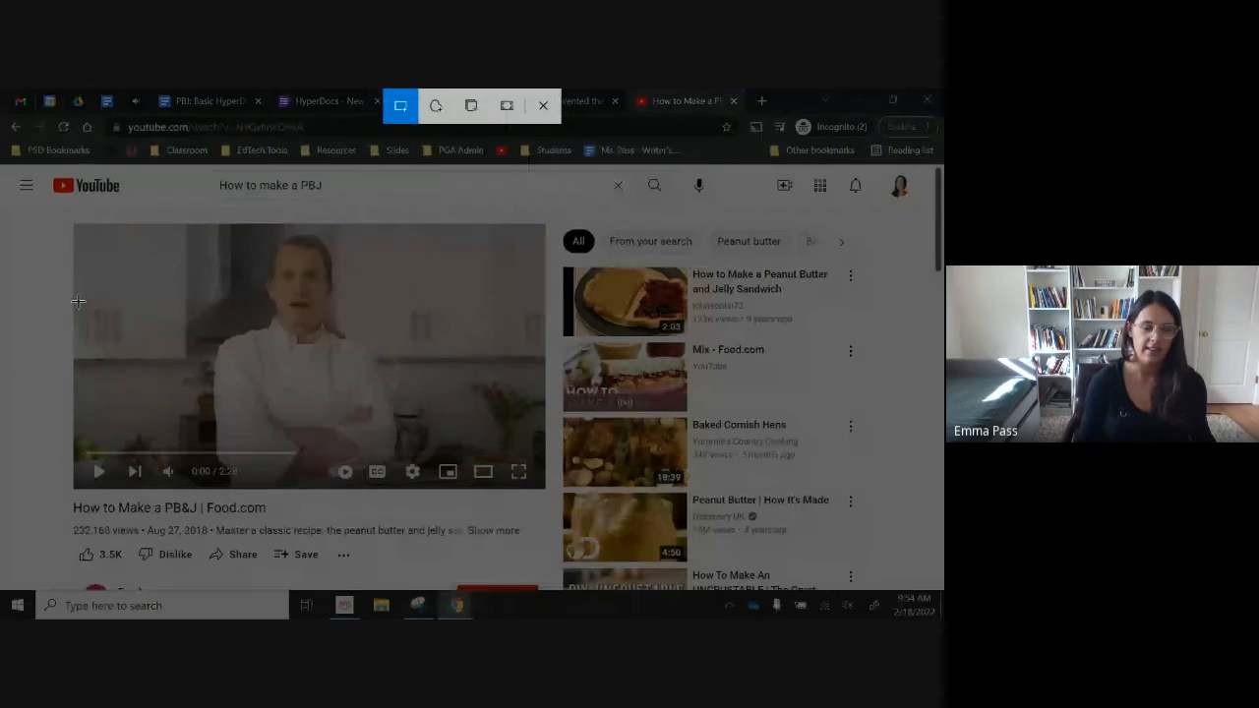
drag(75, 224, 543, 485)
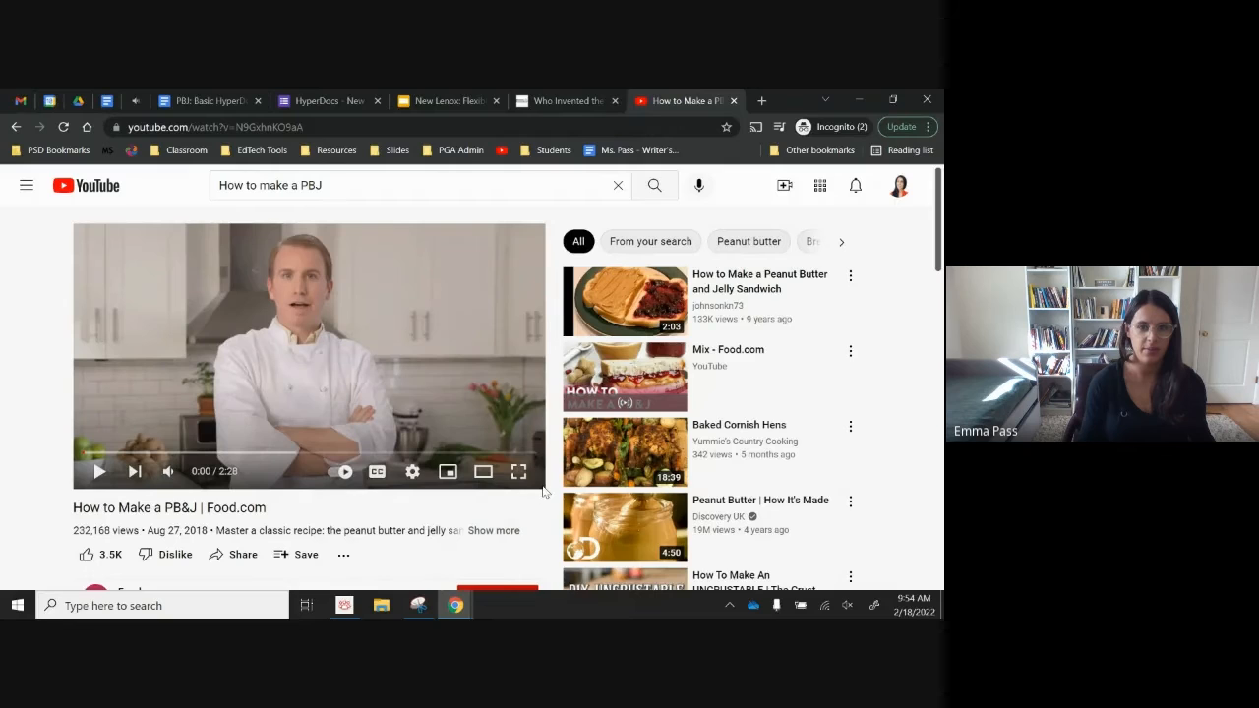
Replace the placeholder text in the Explain section of the PBJ HyperDoc with the captured video screenshot
click(200, 101)
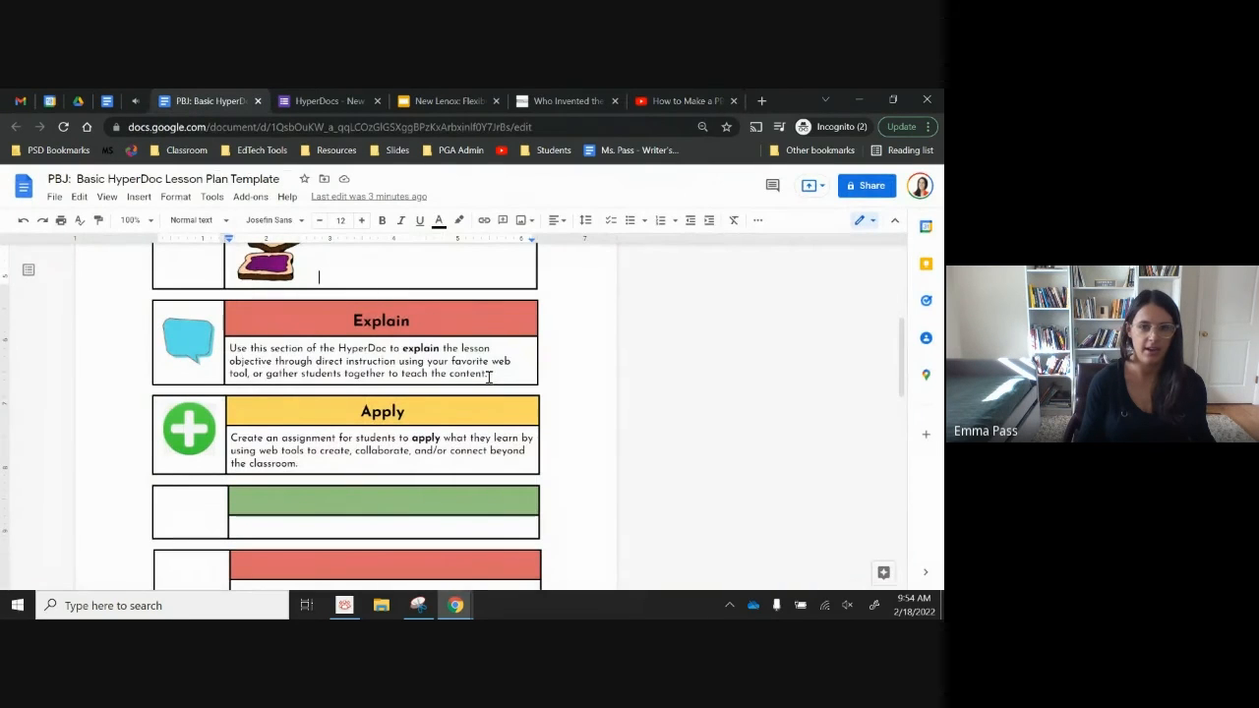
drag(489, 377, 230, 348)
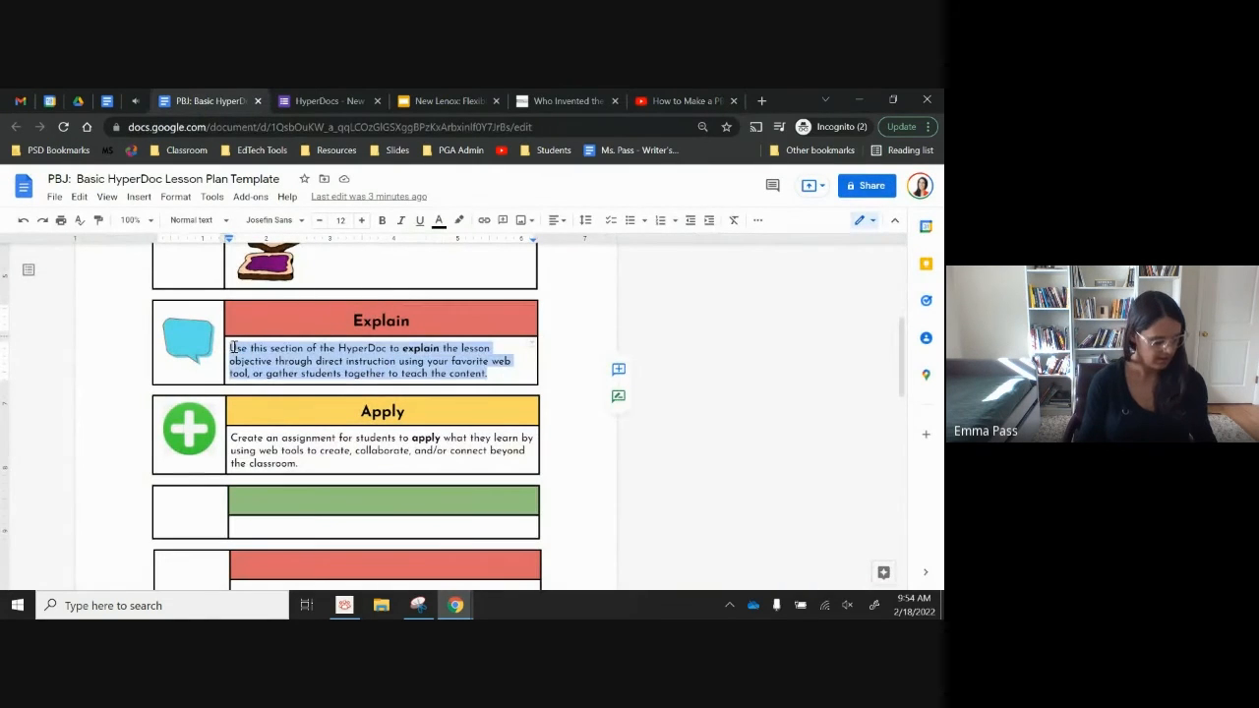
key(ctrl+v)
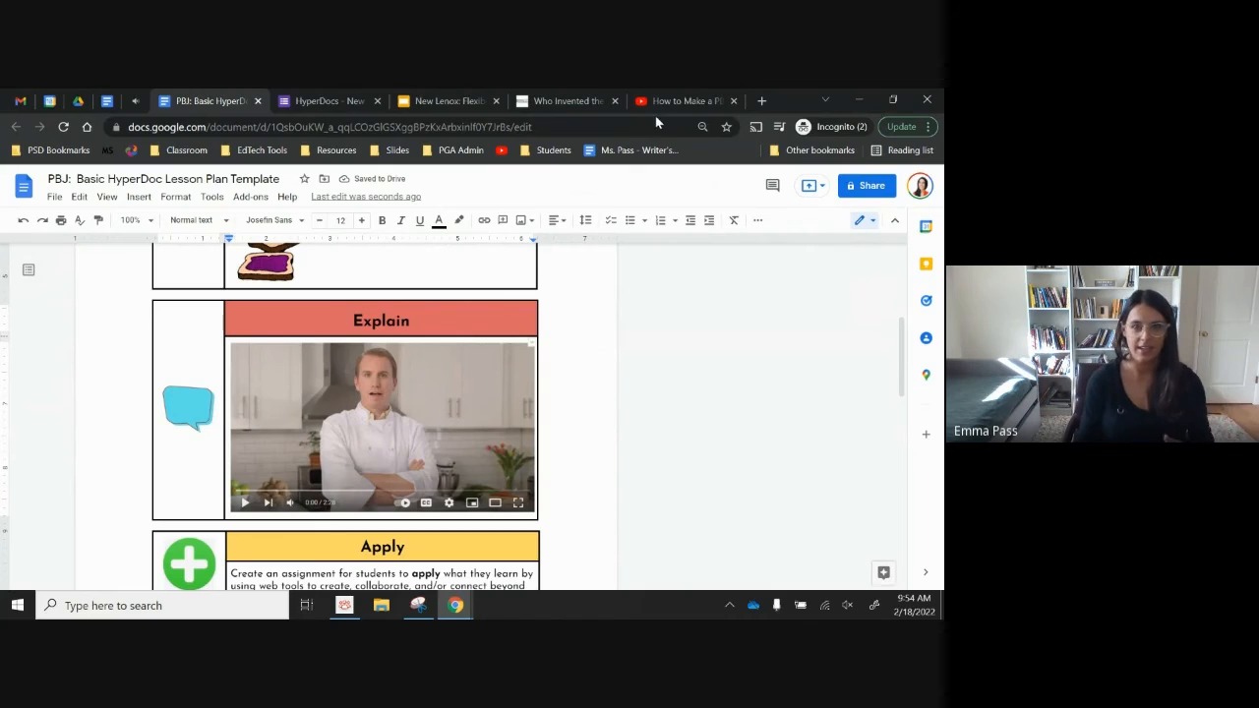
Copy the PB&J video's YouTube address, hyperlink the screenshot in the Explain section to it and check the link
click(683, 99)
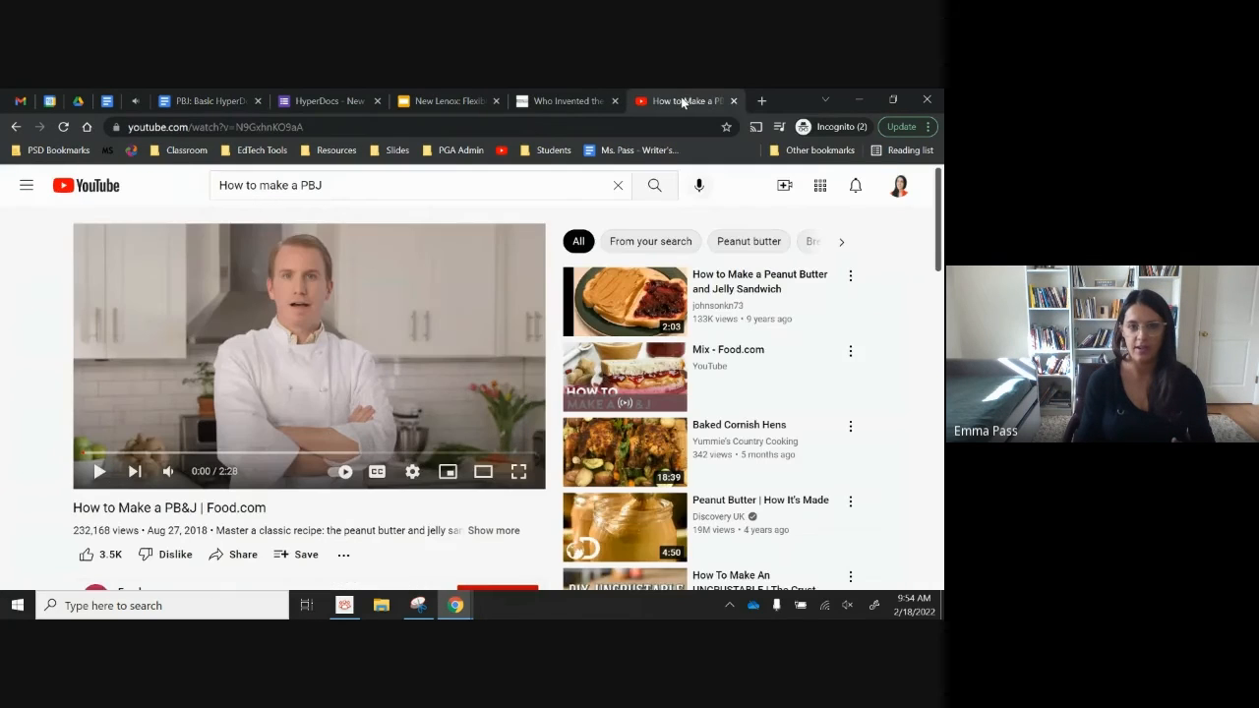
click(326, 127)
right_click(325, 127)
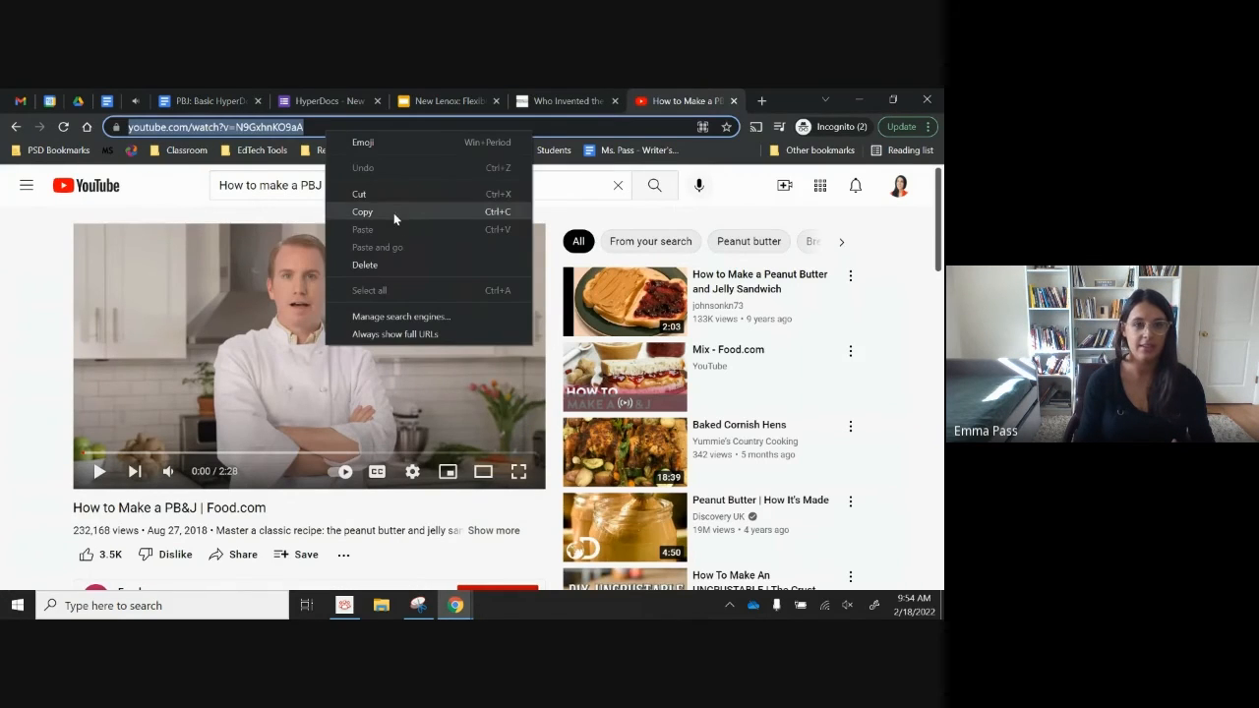
click(394, 211)
click(207, 100)
click(390, 369)
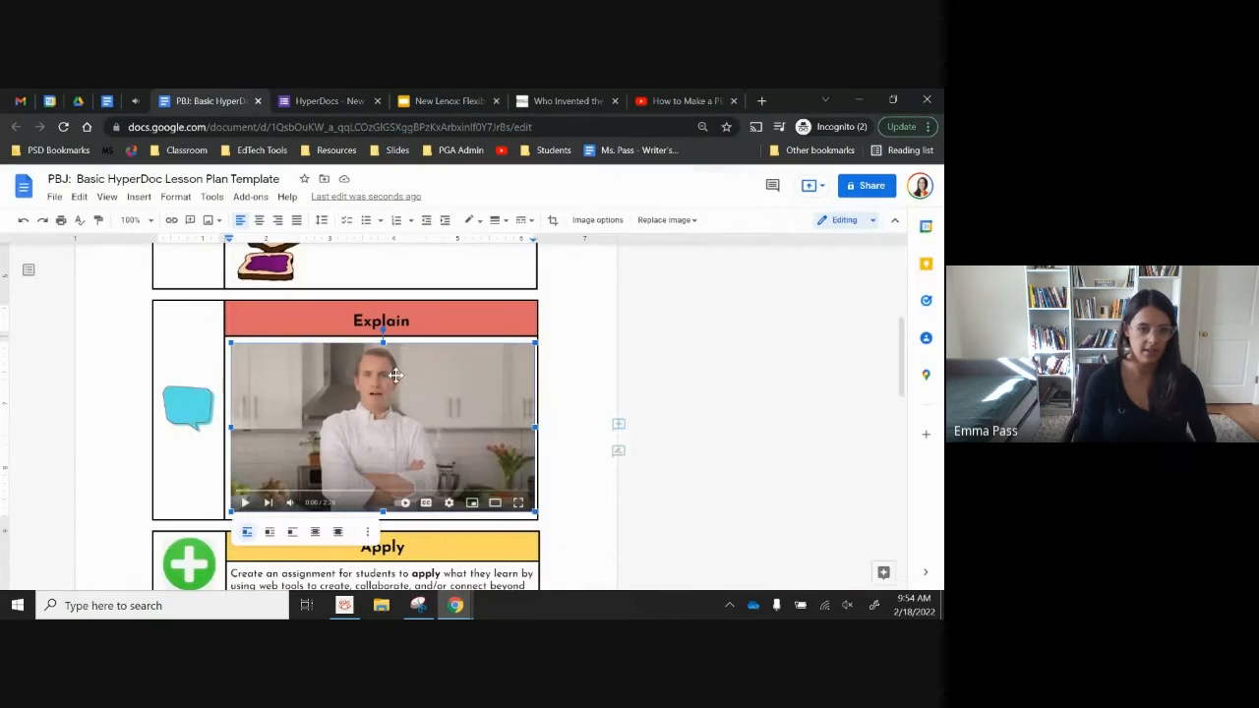
key(ctrl+k)
key(ctrl+v)
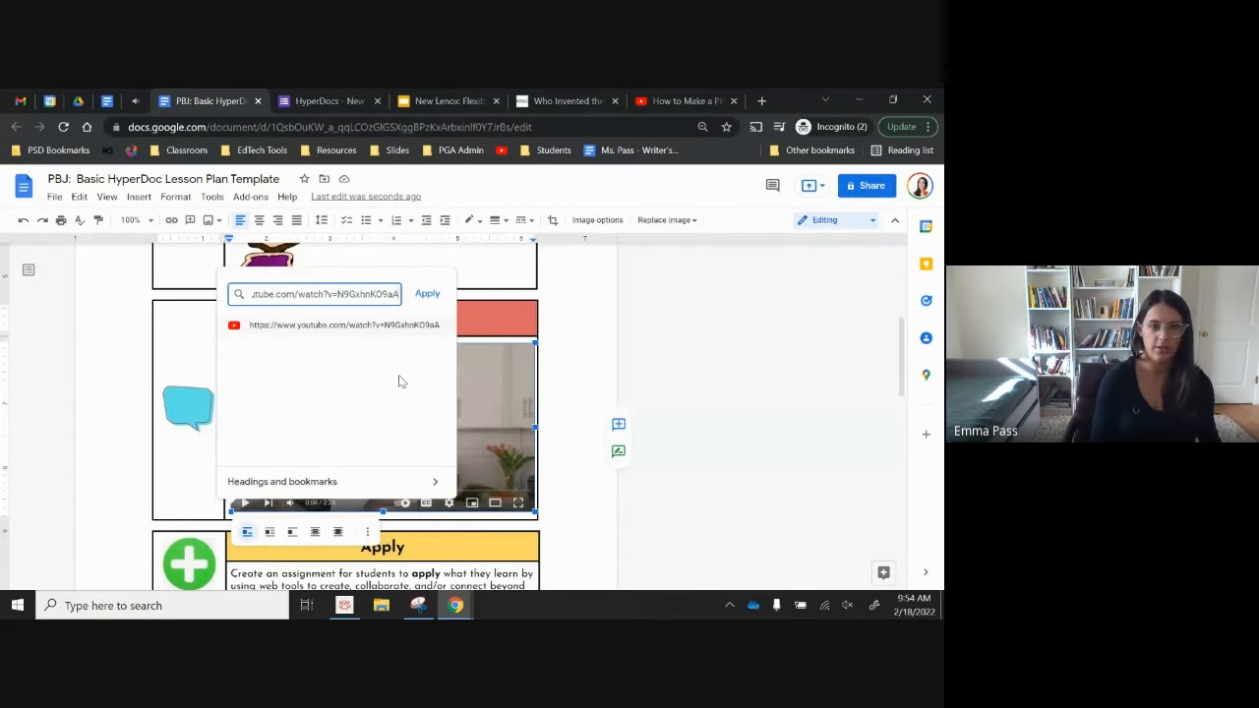
key(Return)
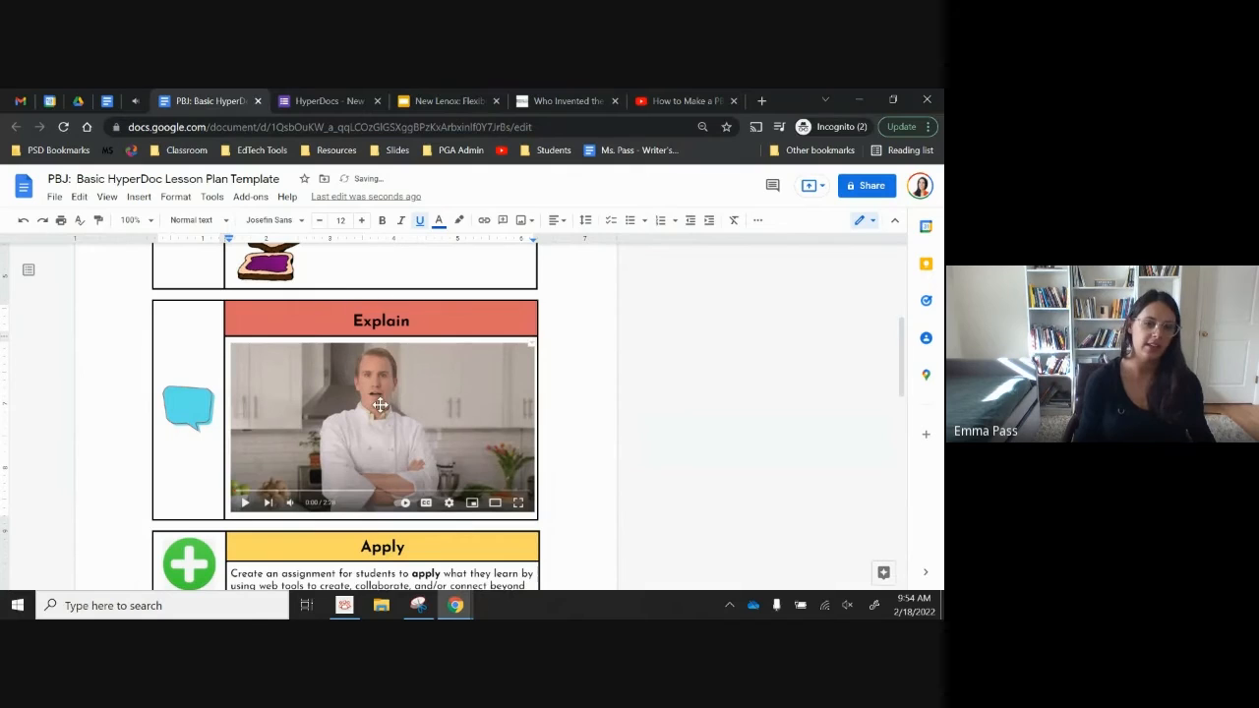
click(380, 403)
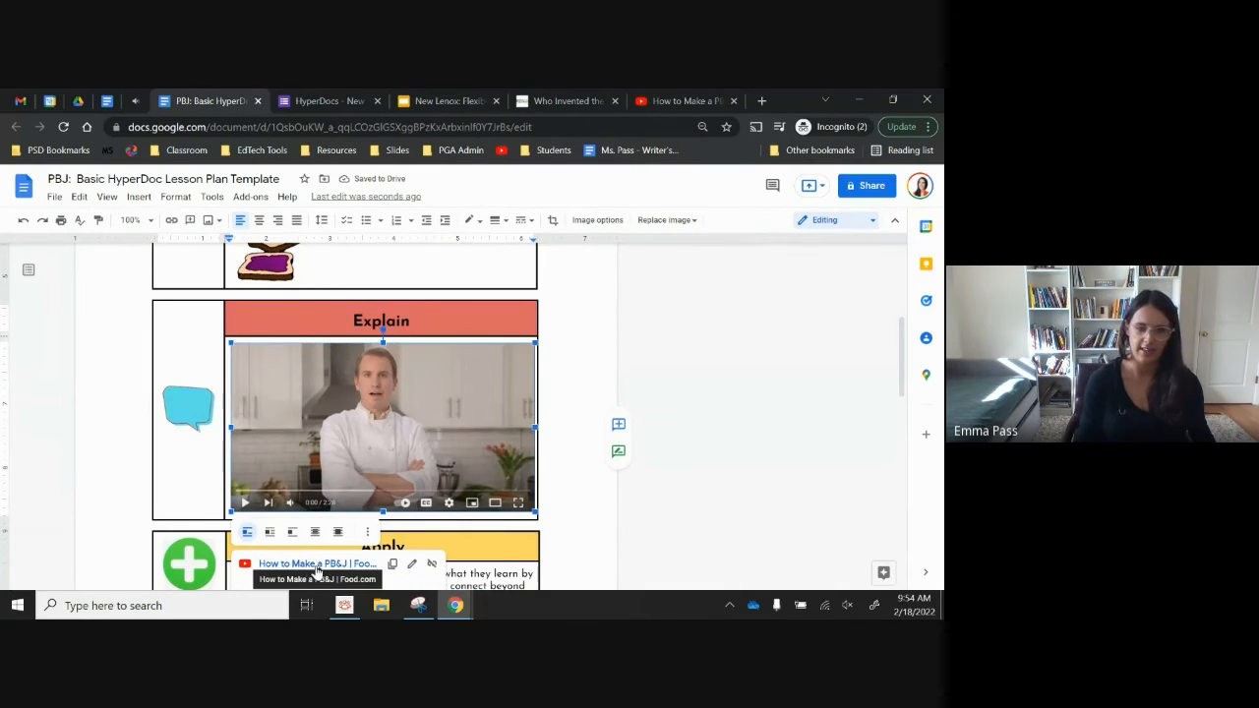
click(719, 450)
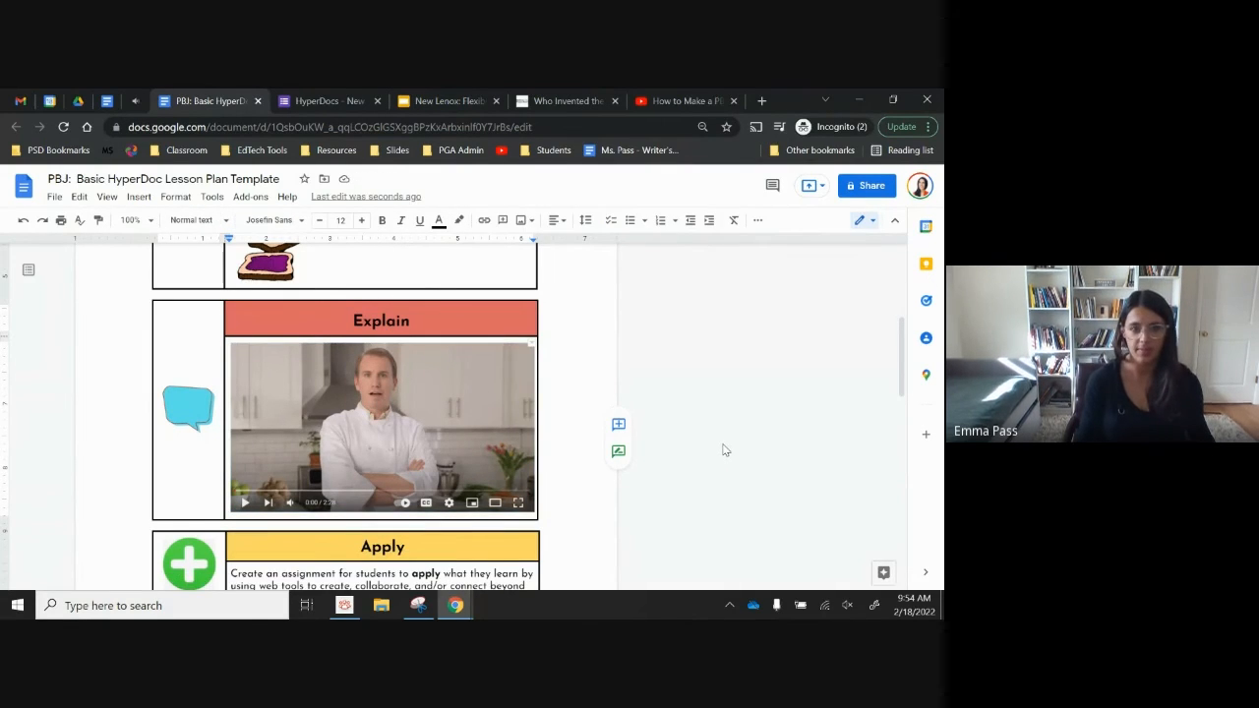
Return to the New Lenox presentation and advance from the Templates slide past the "Link To: Image" slide
click(444, 101)
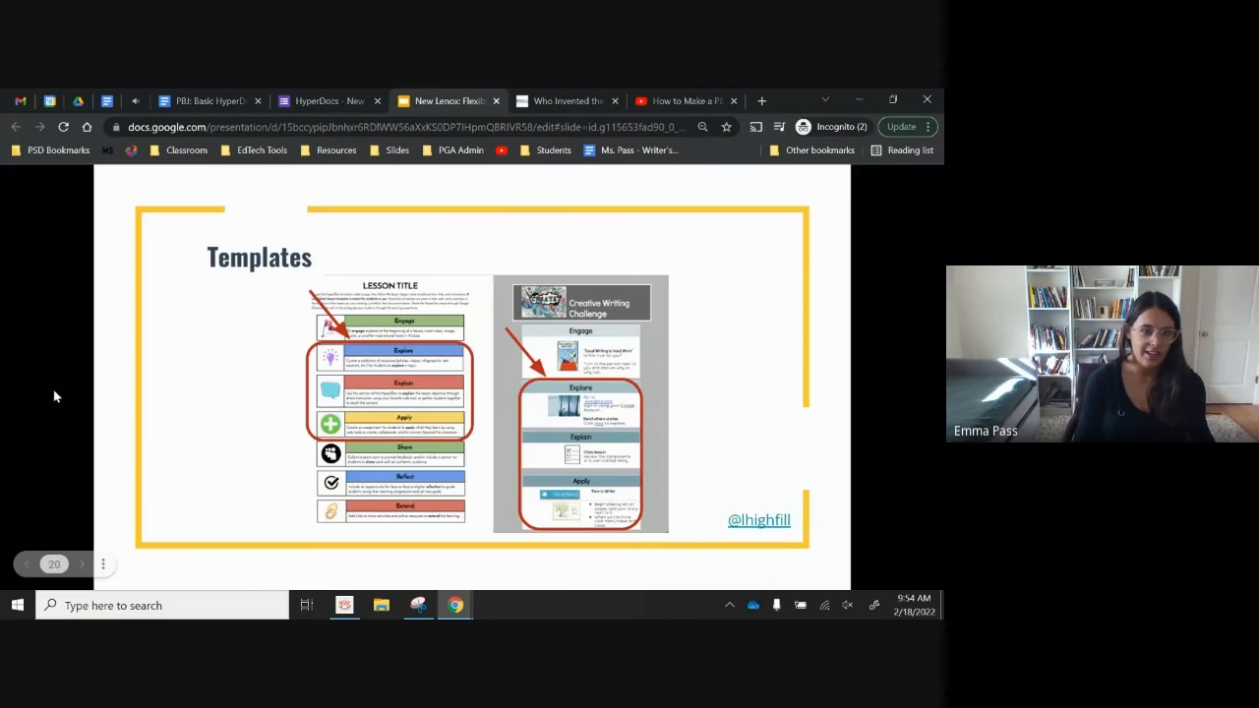
key(Right)
key(Right)
key(Right)
key(Right)
key(Right)
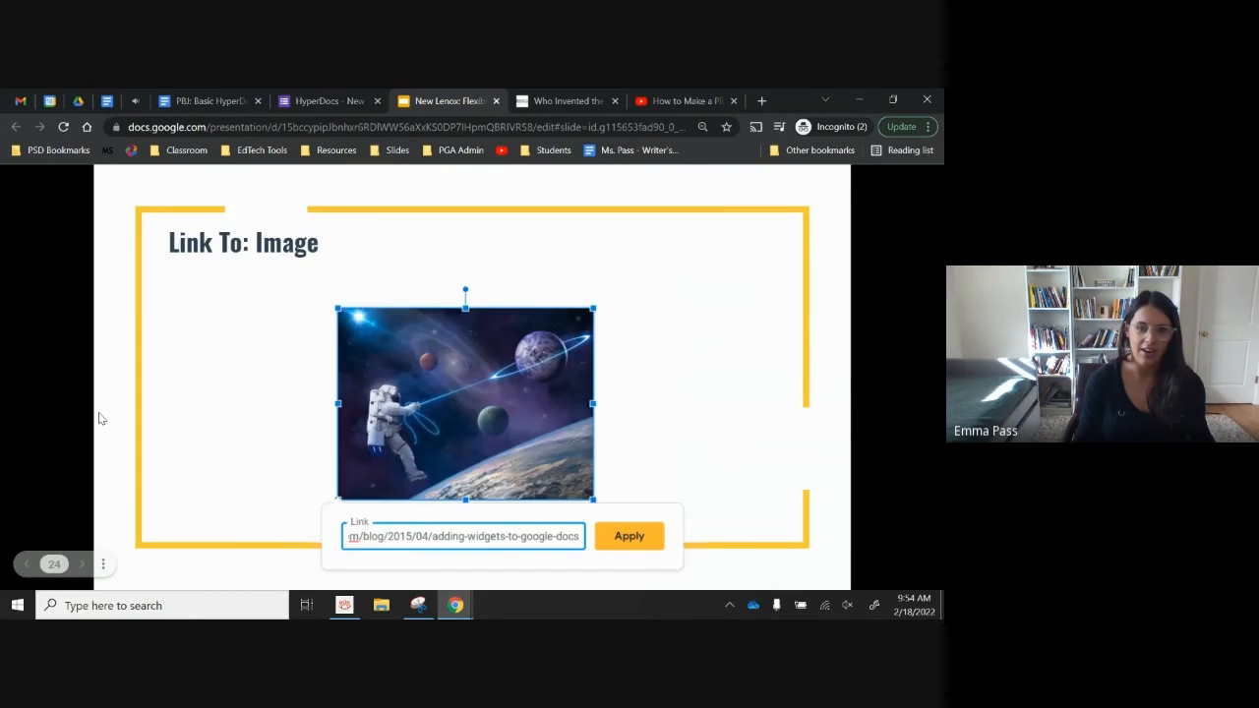
key(Right)
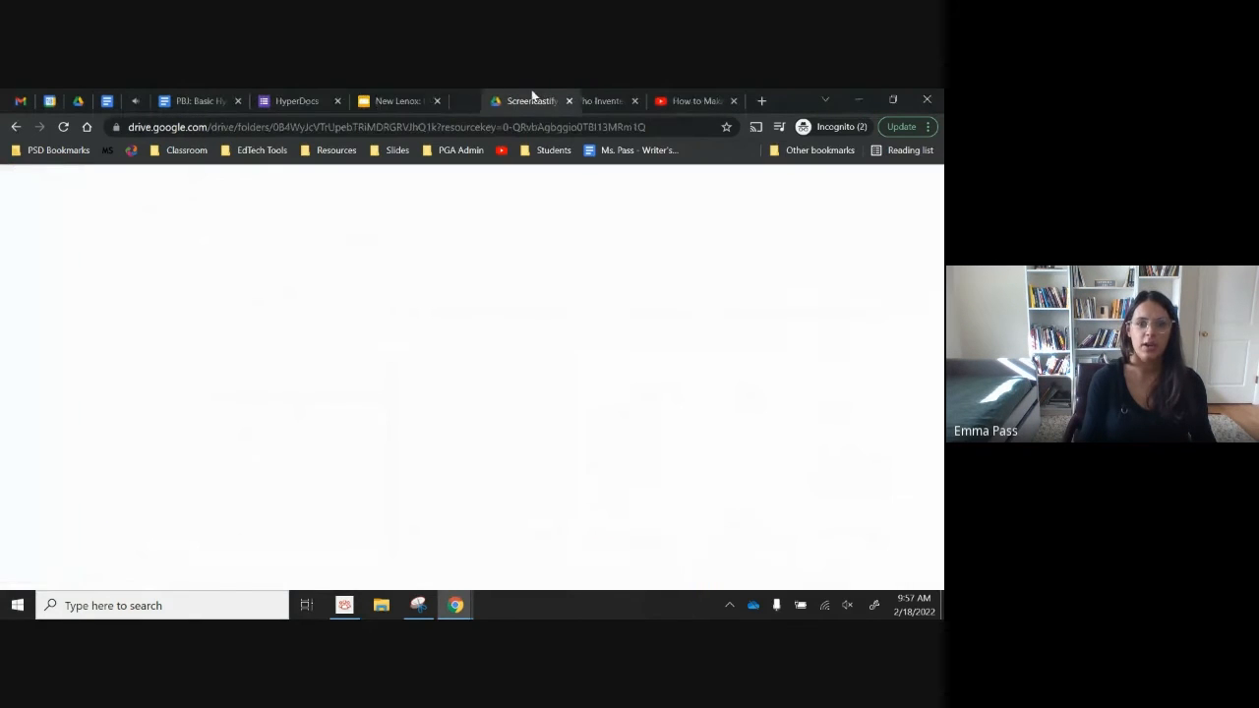
Move the Screencastify Drive folder's tab beside the YouTube tab and copy the sharing link of the Blackout Poetry Demo.webm video
drag(532, 96, 565, 93)
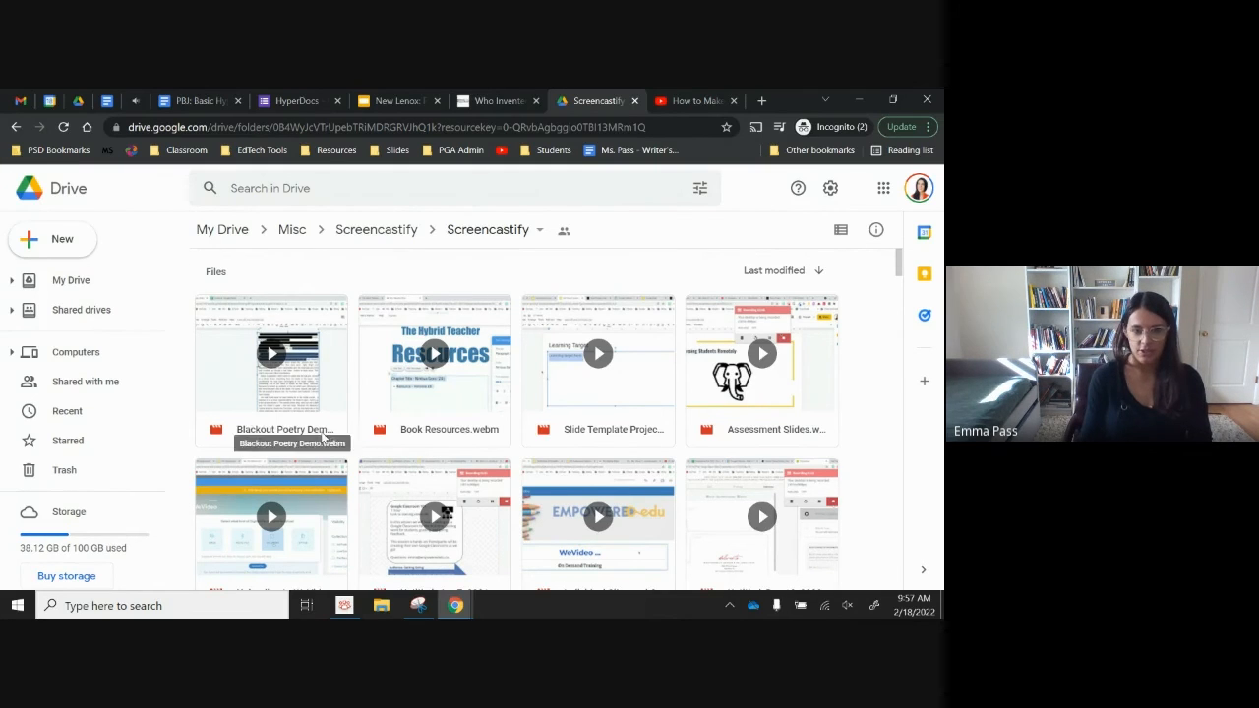
right_click(310, 346)
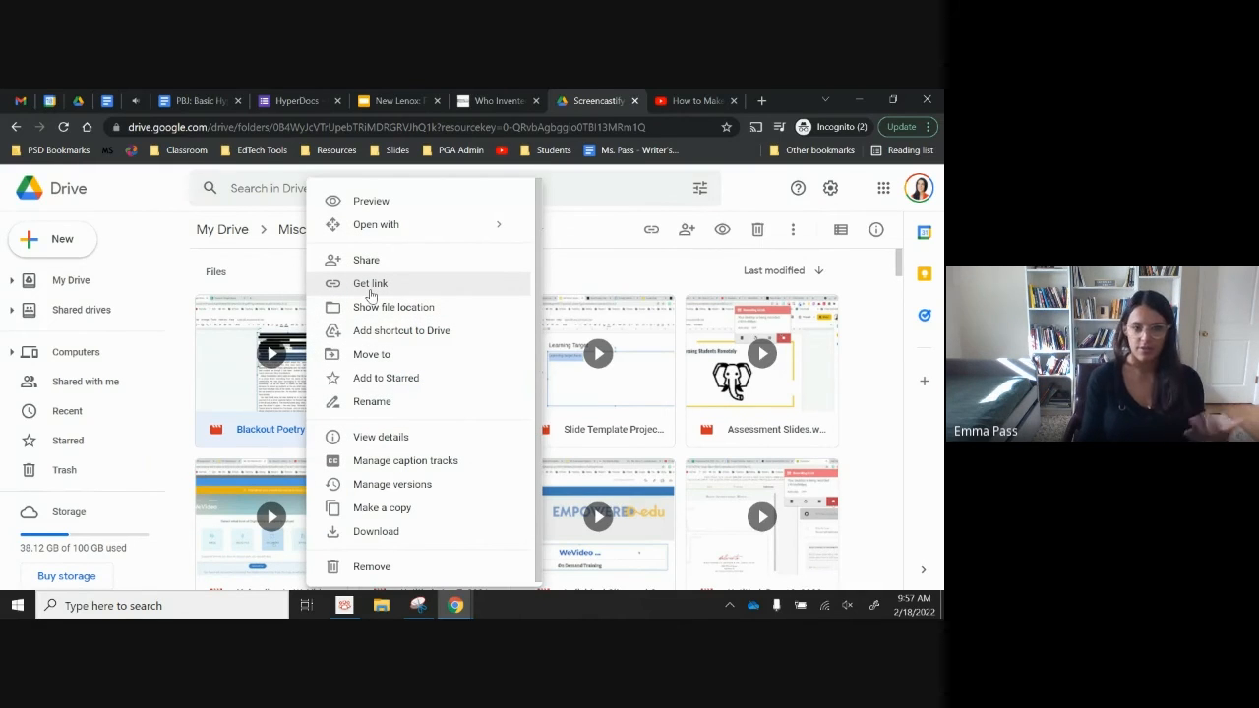
click(420, 288)
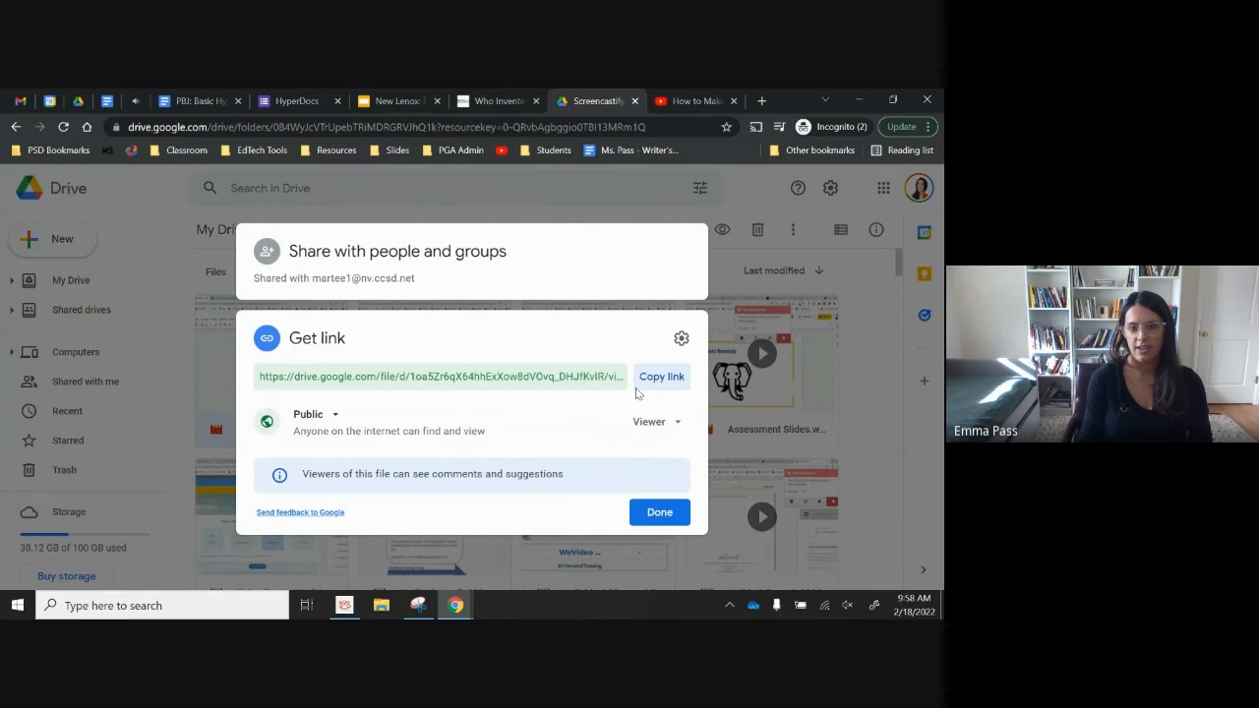
click(662, 376)
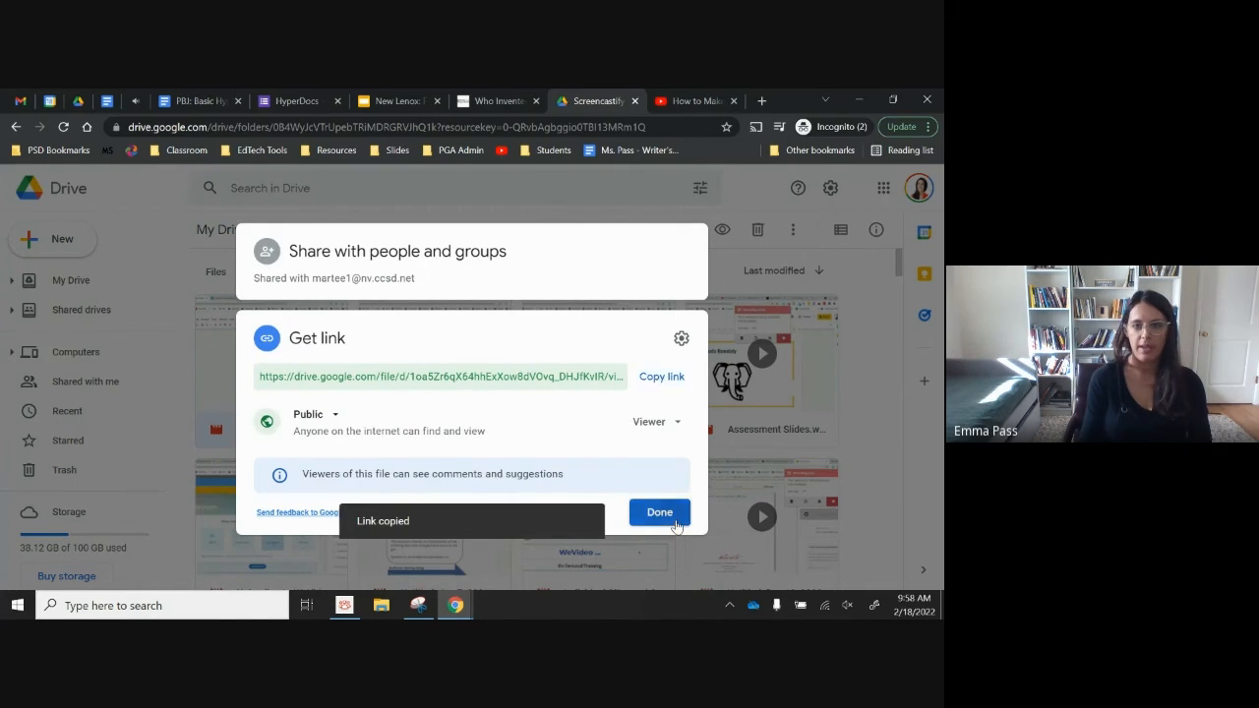
click(546, 192)
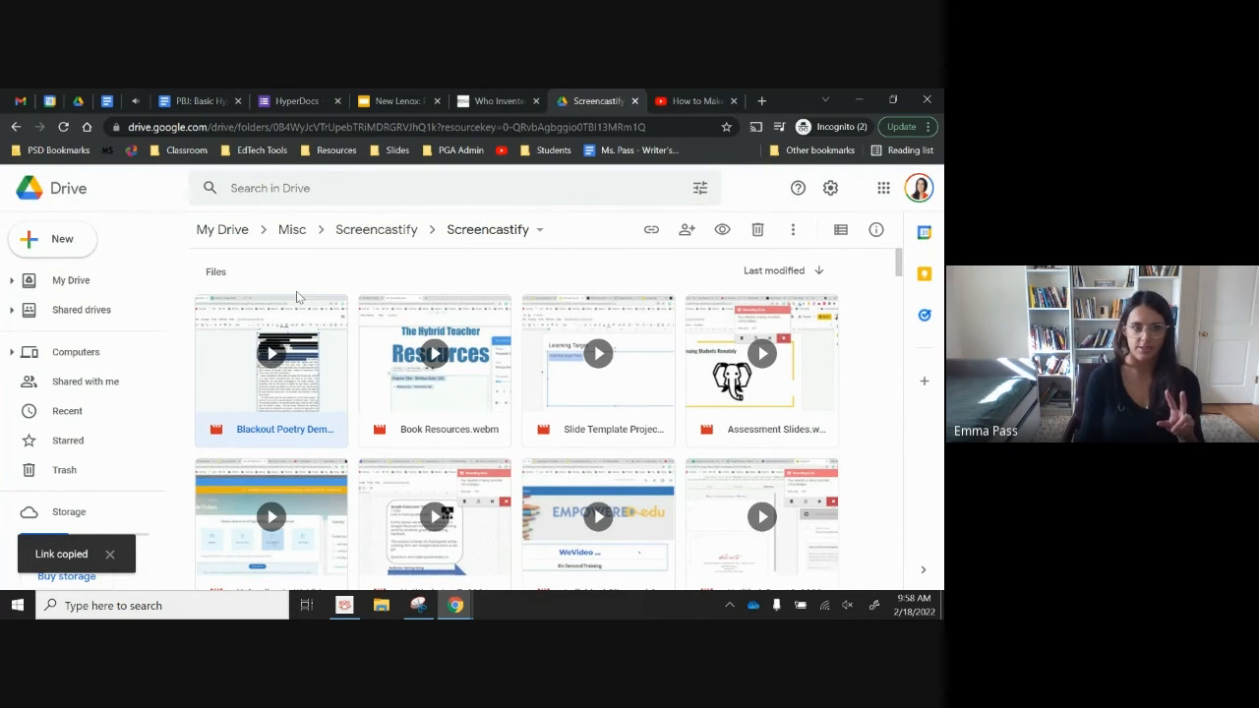
Replace the placeholder text in the HyperDoc's Apply section with the word "Question" in bold
click(194, 100)
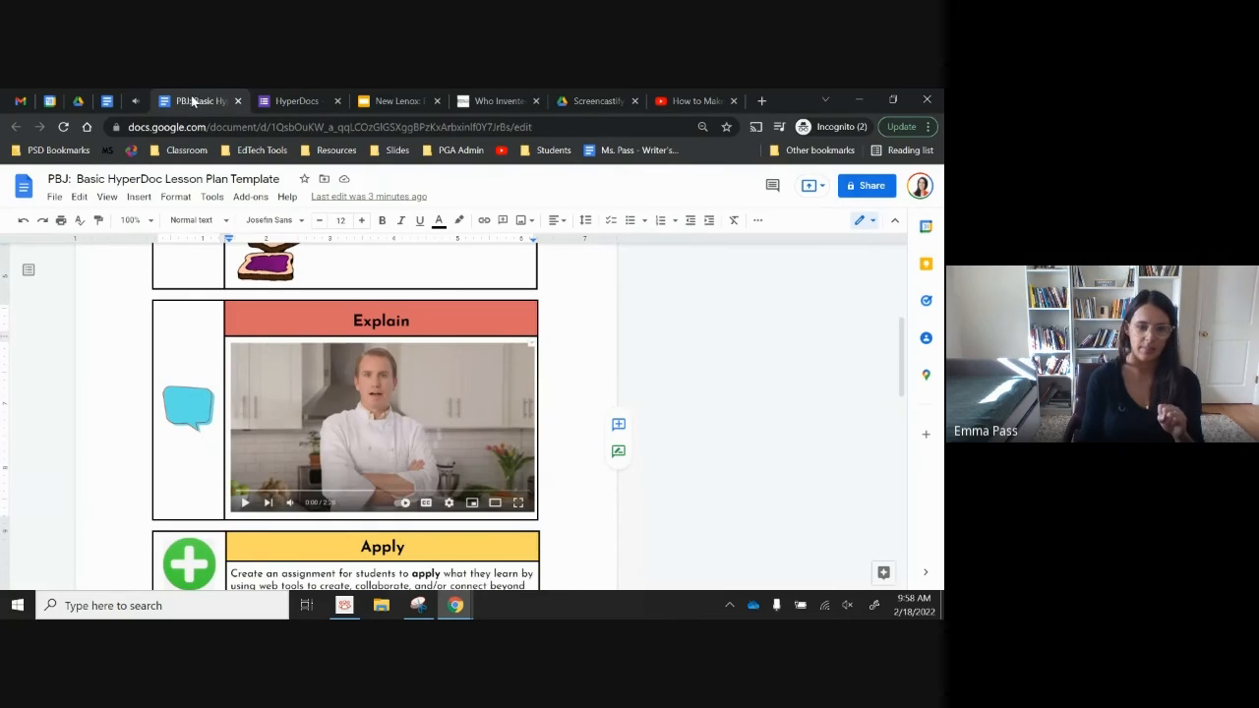
scroll(462, 433, down, 3)
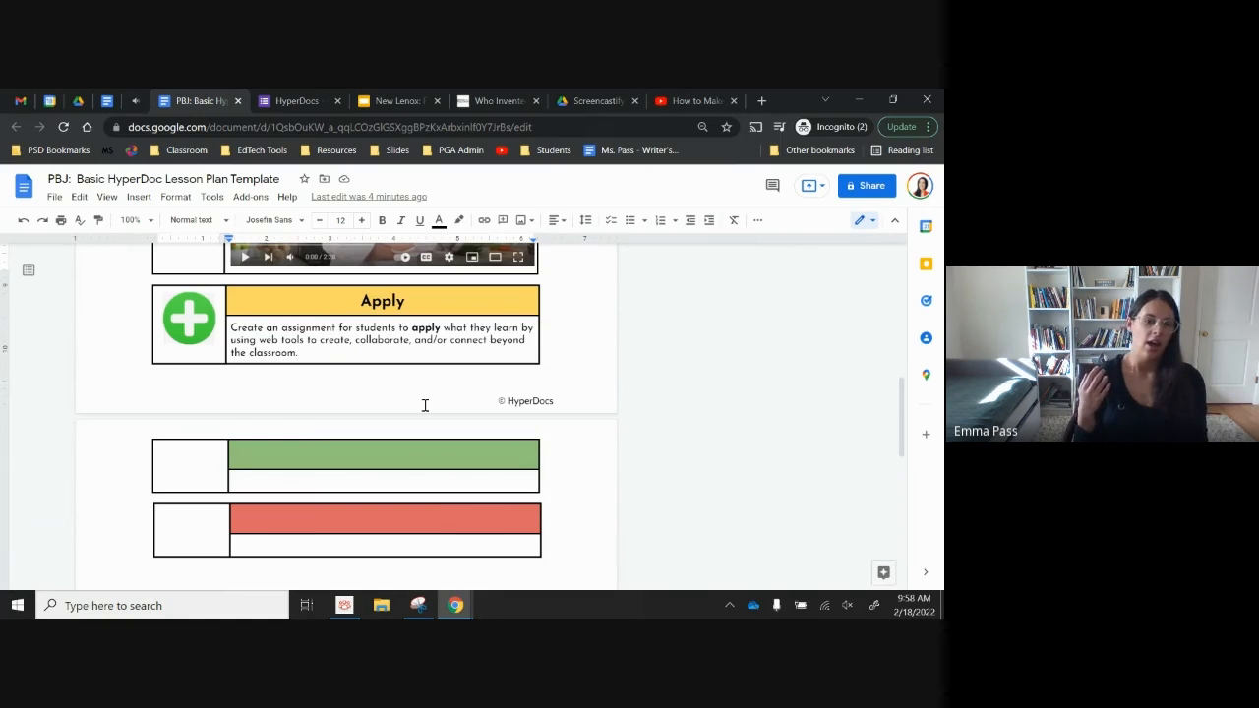
click(291, 352)
drag(291, 352, 232, 327)
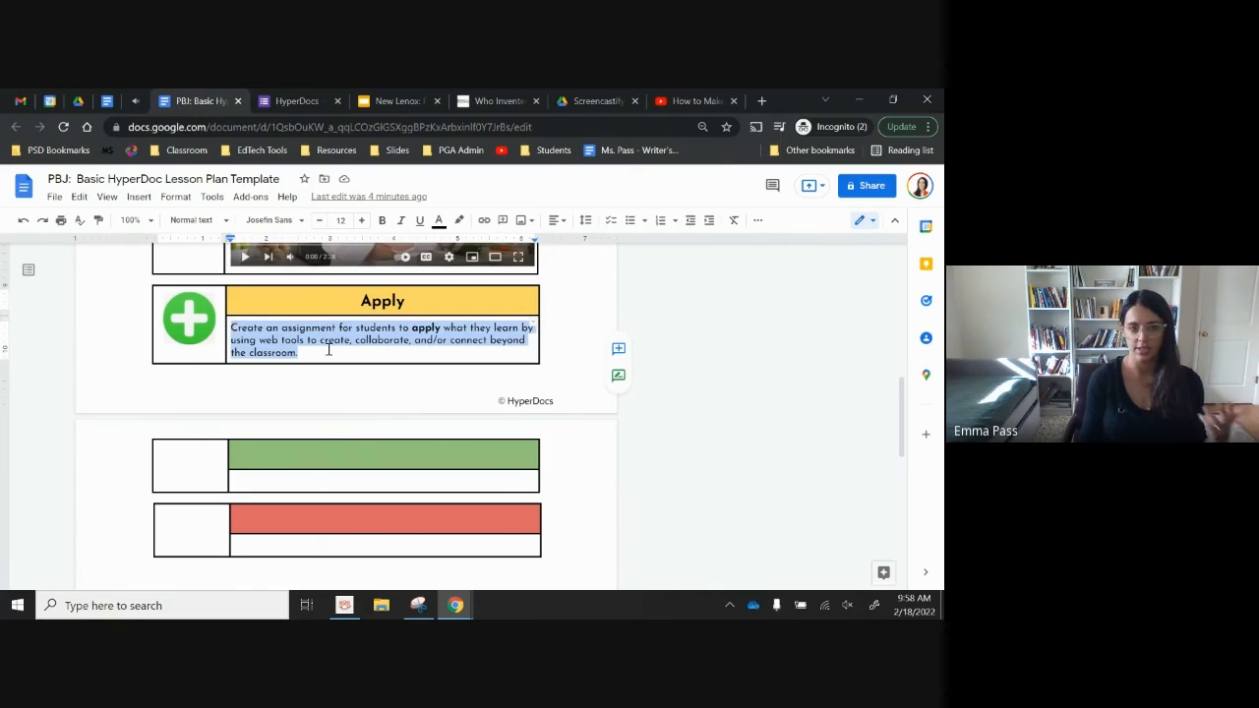
text(Q)
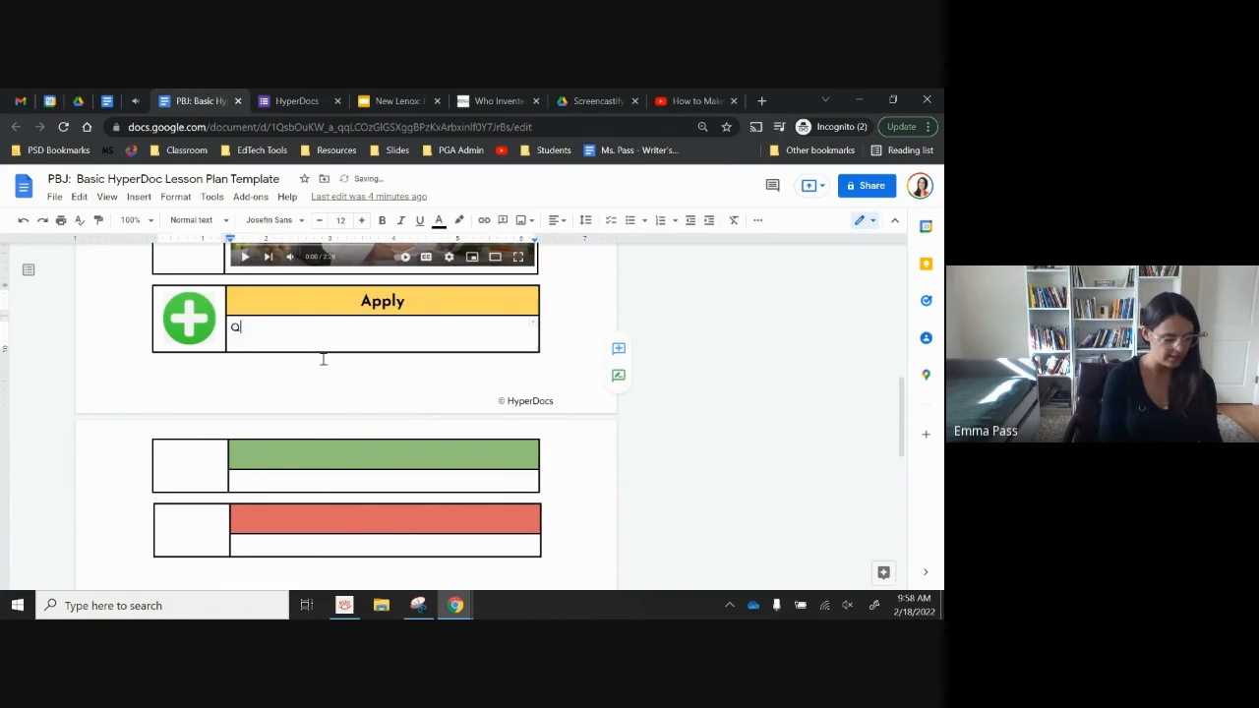
text(uestion)
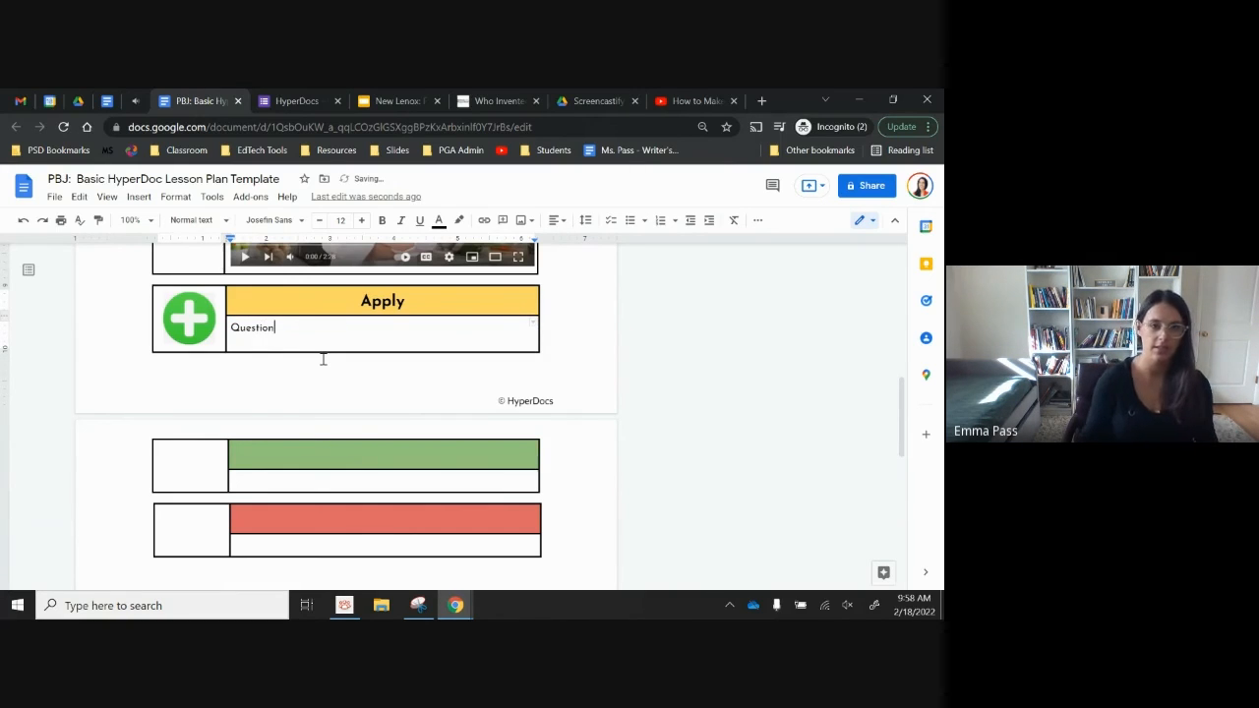
triple_click(264, 328)
click(383, 222)
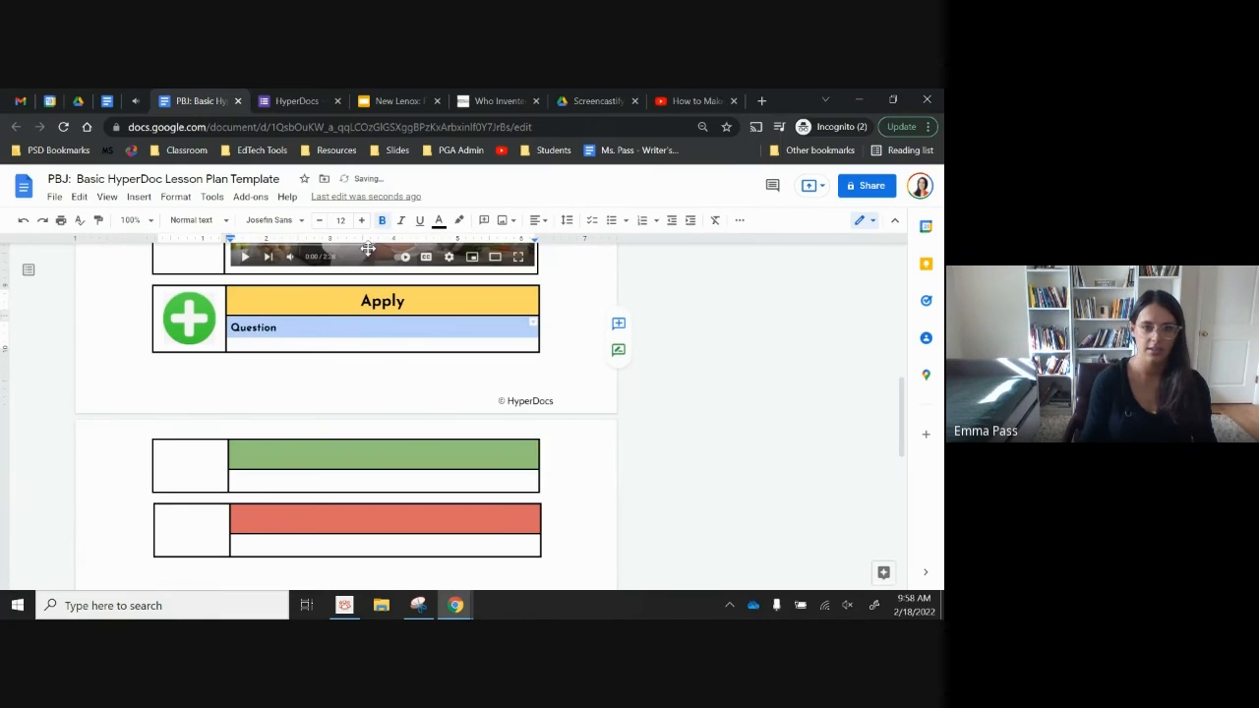
Add the line "Answer here:" below "Question" in the Apply section, in italics without bold
click(301, 329)
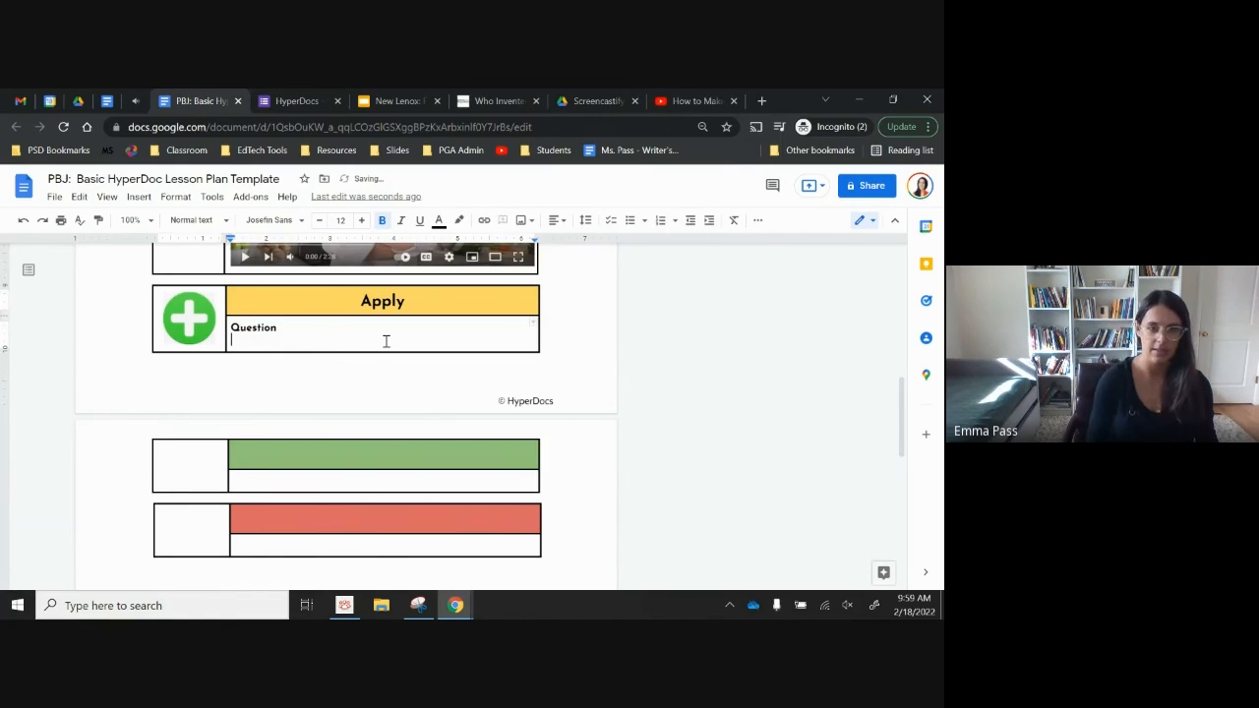
key(Return)
click(383, 223)
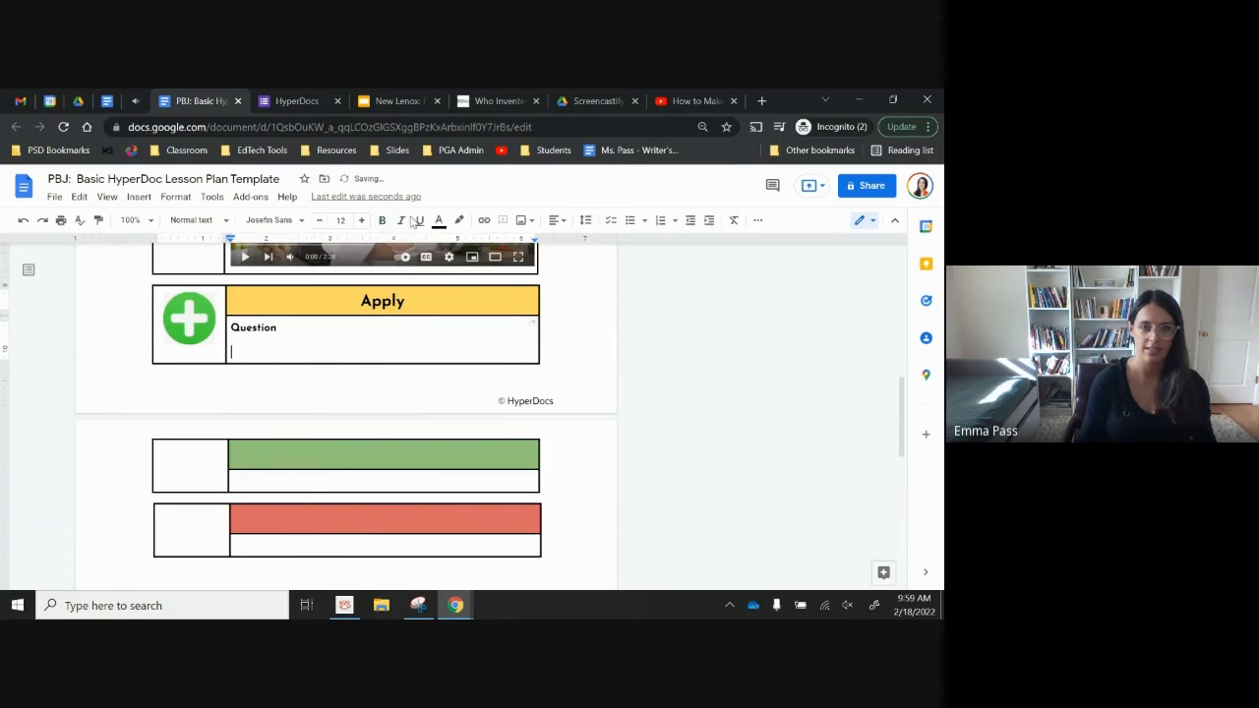
click(401, 222)
text(Answer here!)
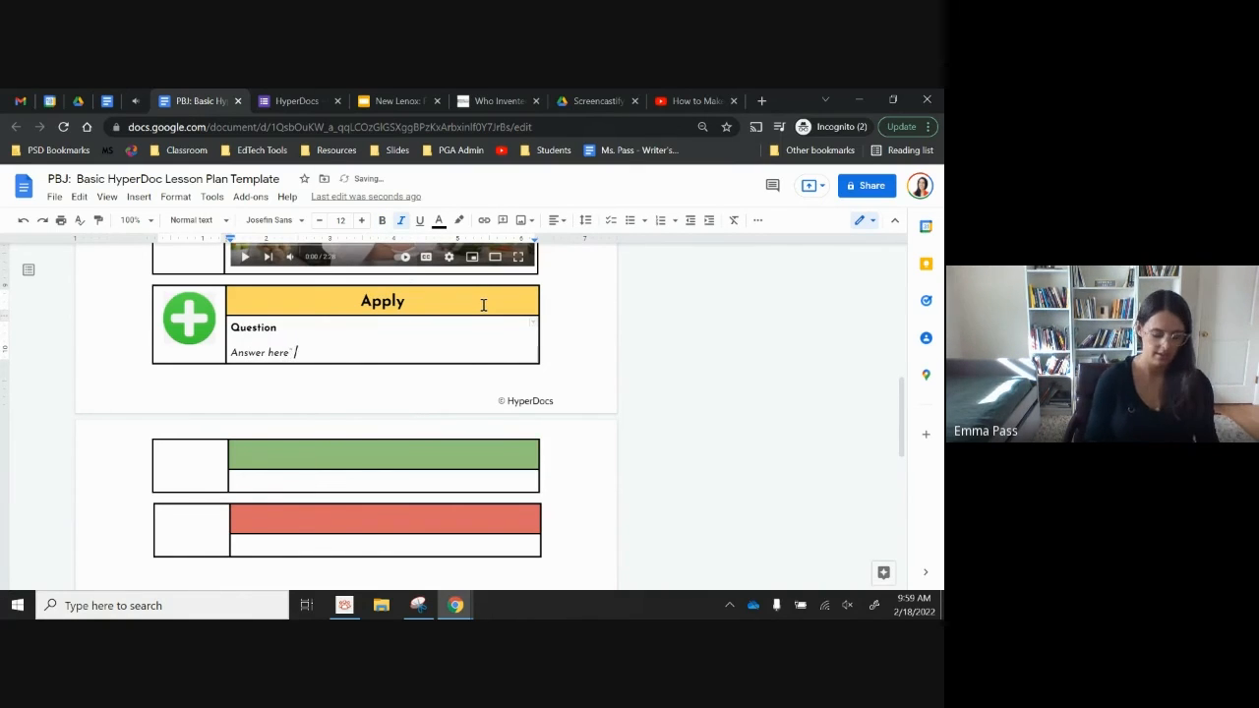
key(BackSpace)
text(:)
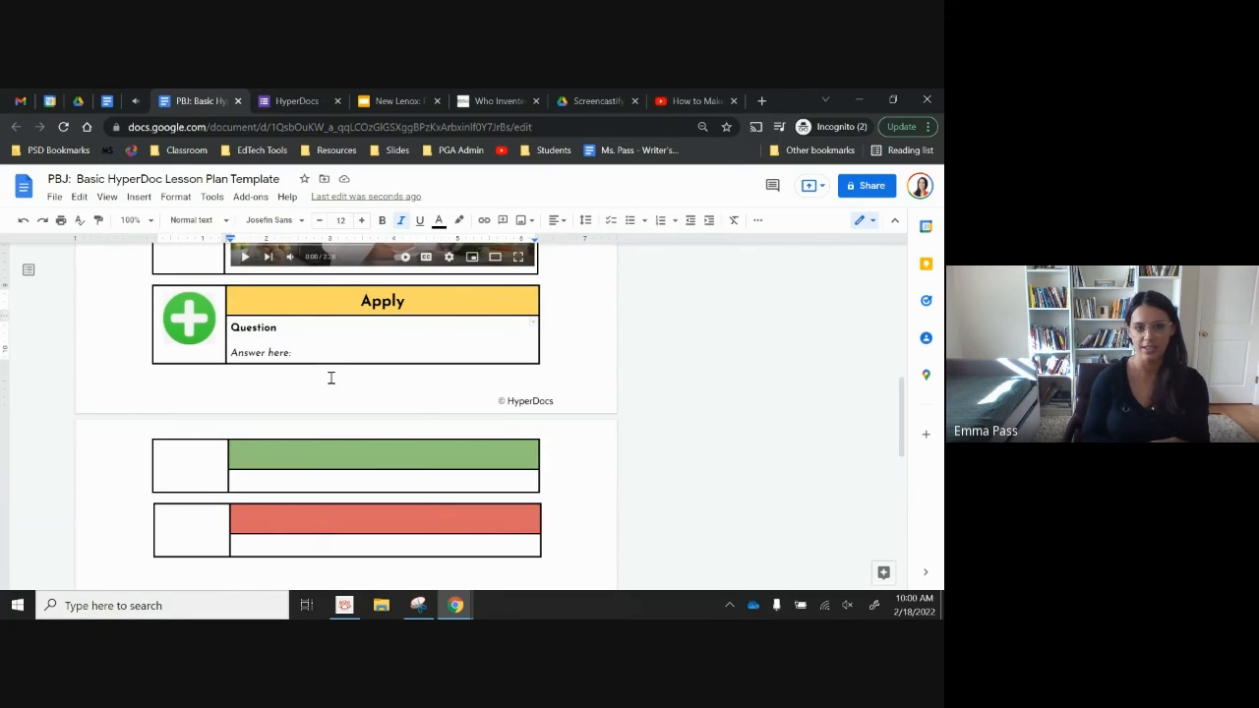
Insert a photo taken with the webcam after "Answer here:" in the Apply section, allowing camera access for the document
click(140, 198)
mouse_move(145, 222)
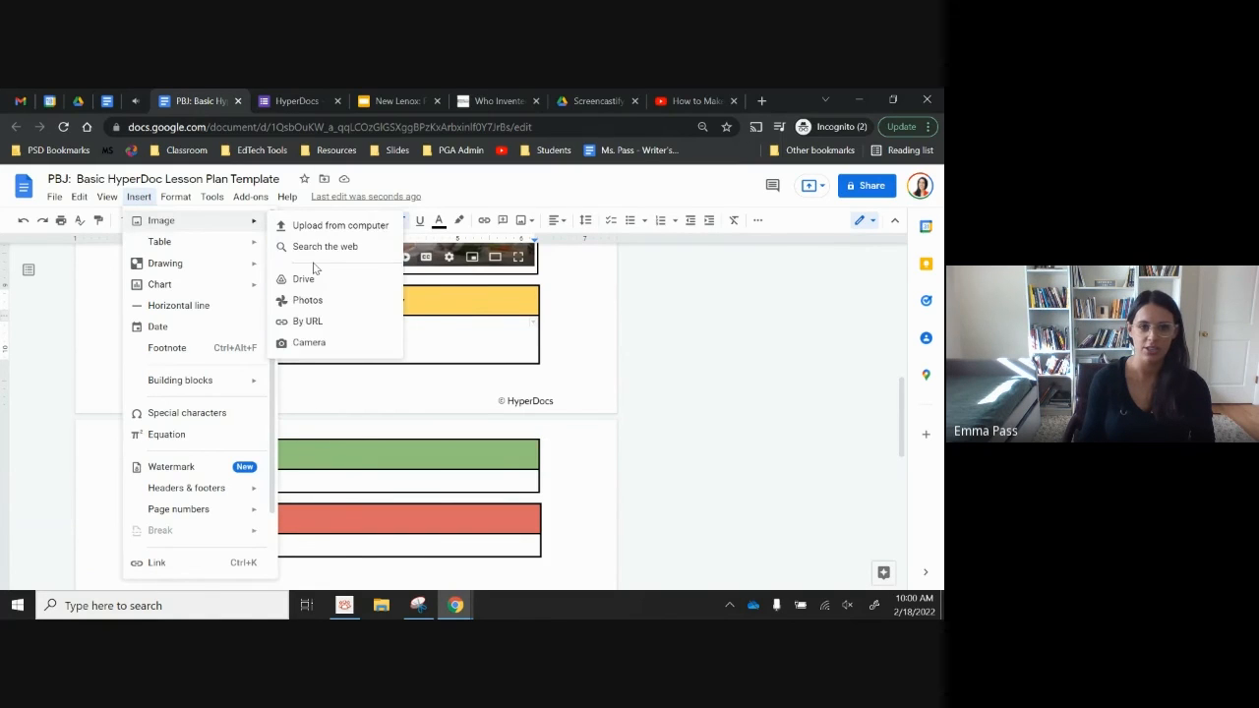
click(314, 352)
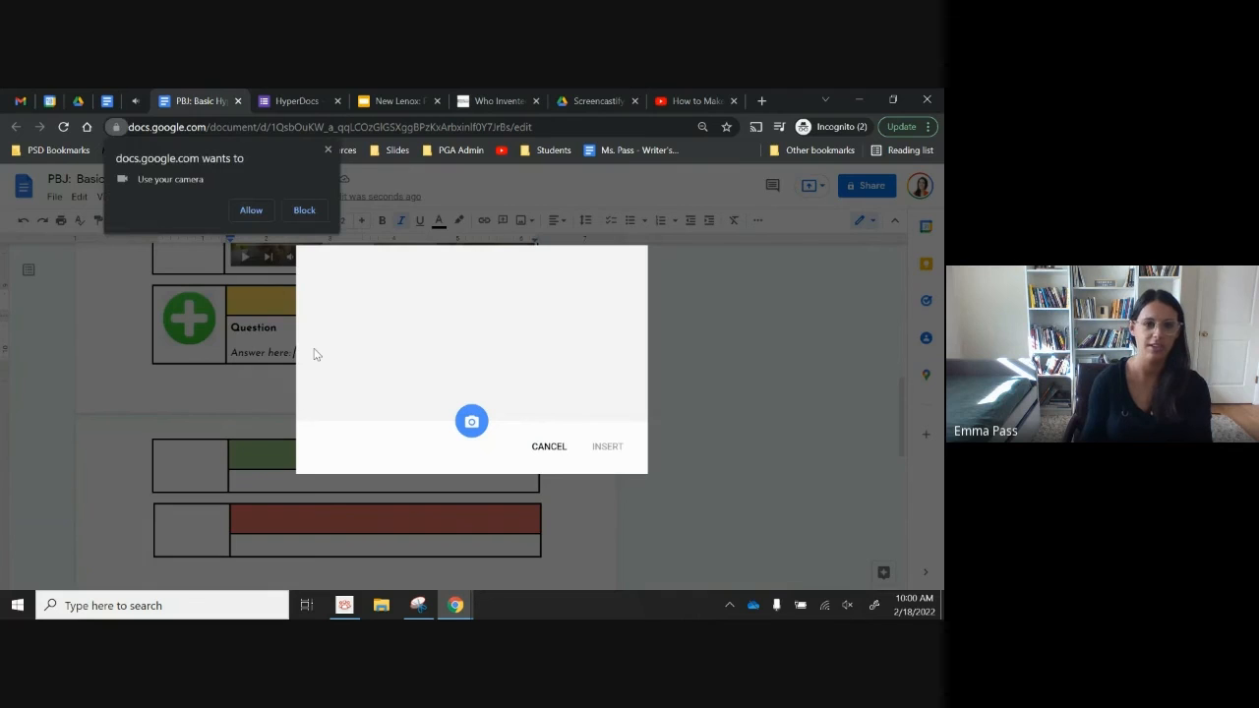
click(251, 209)
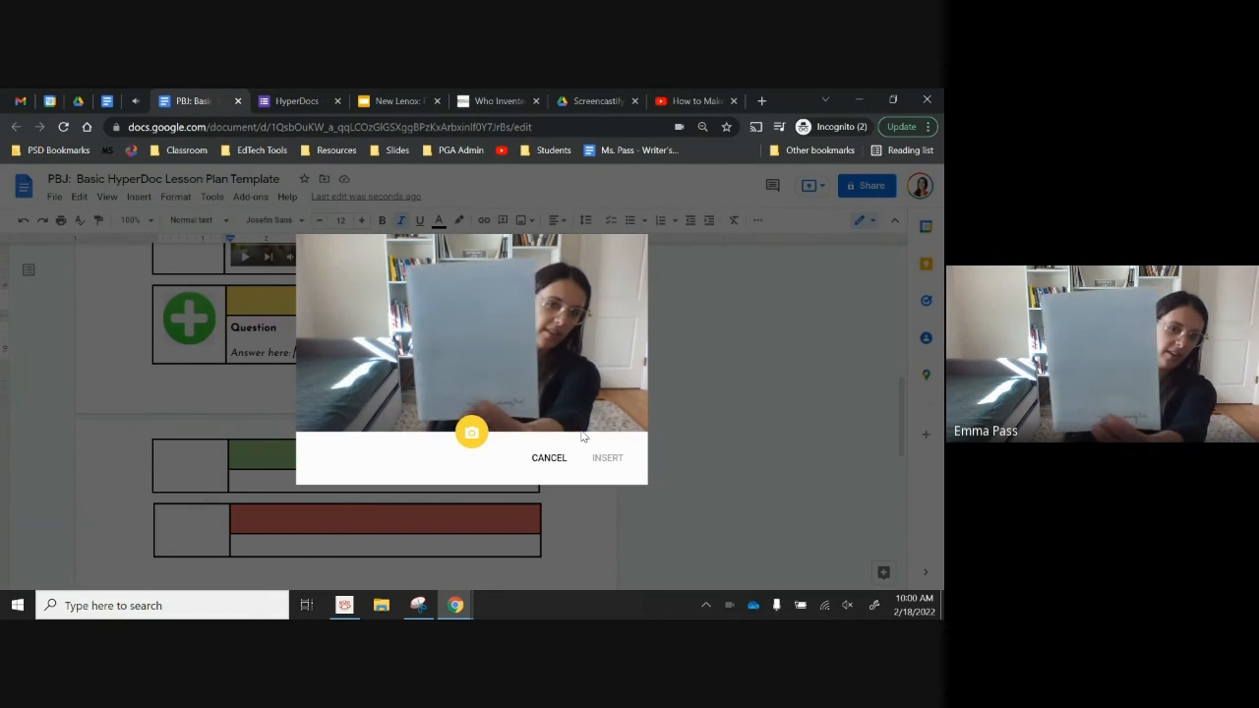
click(472, 434)
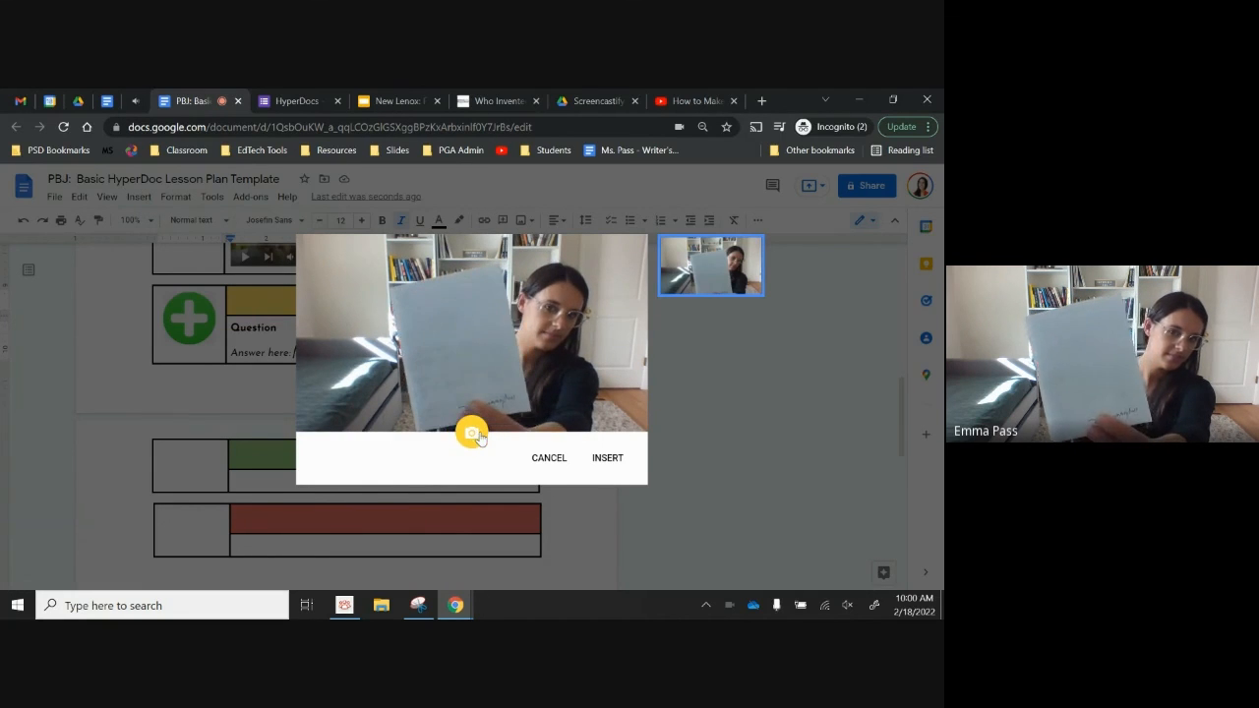
click(602, 458)
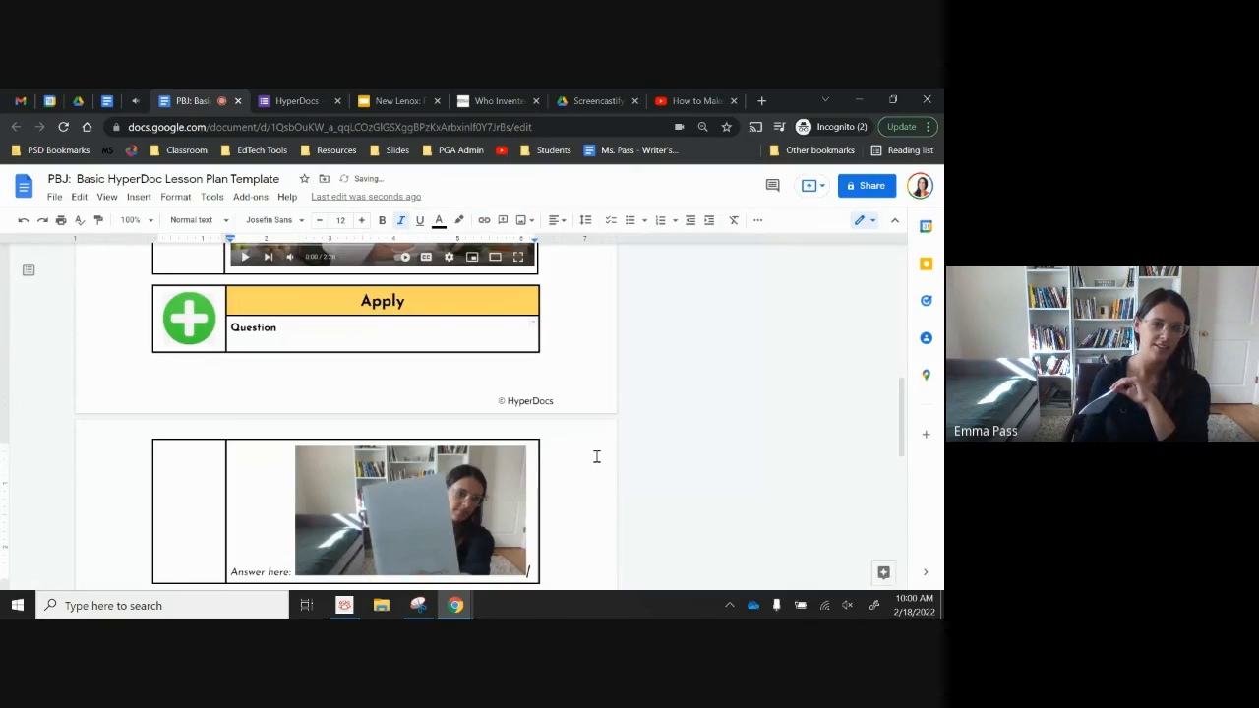
click(417, 513)
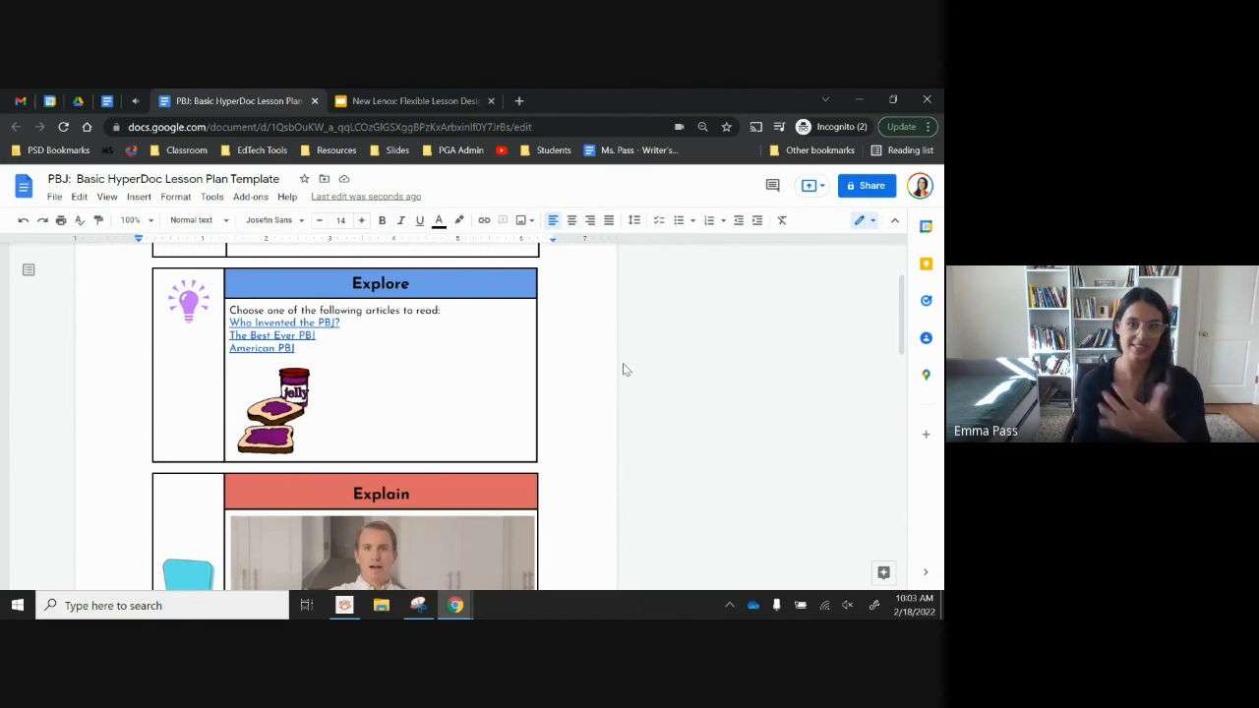
Open Google Classroom in a new browser tab and enter the class My Demo Class
click(519, 100)
text(google class)
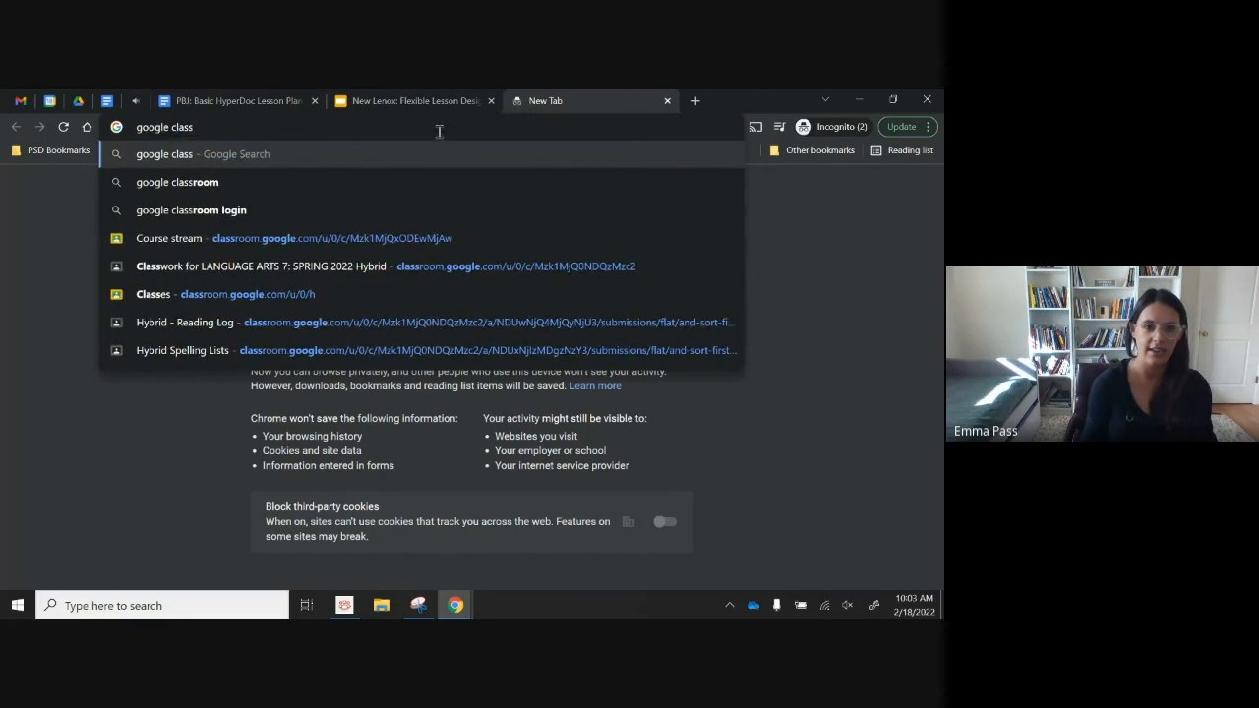
click(183, 295)
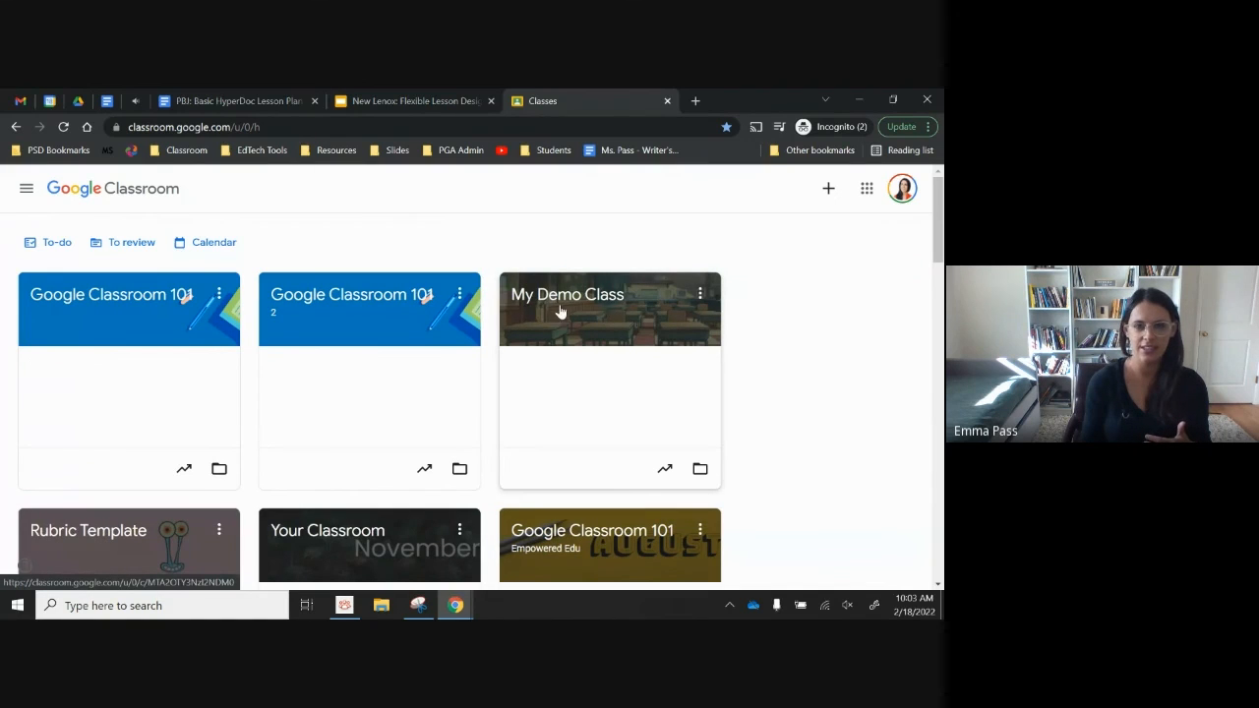
click(559, 311)
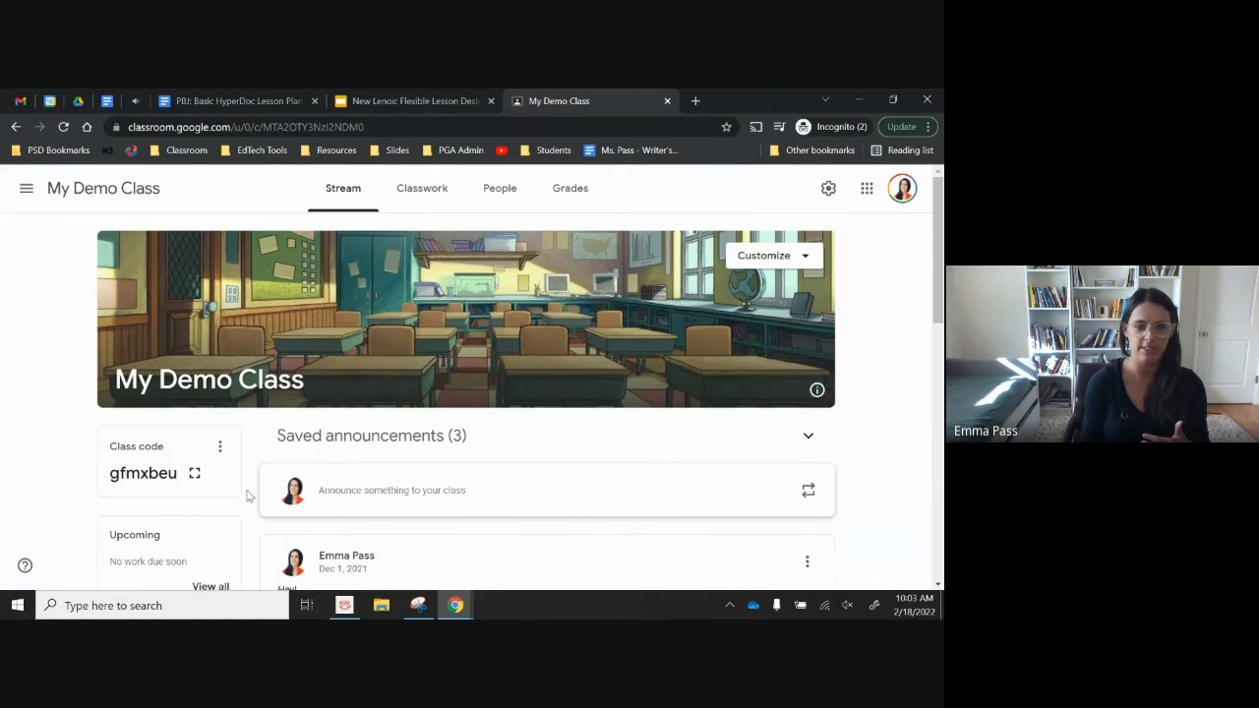
Create a new assignment in the class's classwork and title it "HyperDoc"
click(439, 192)
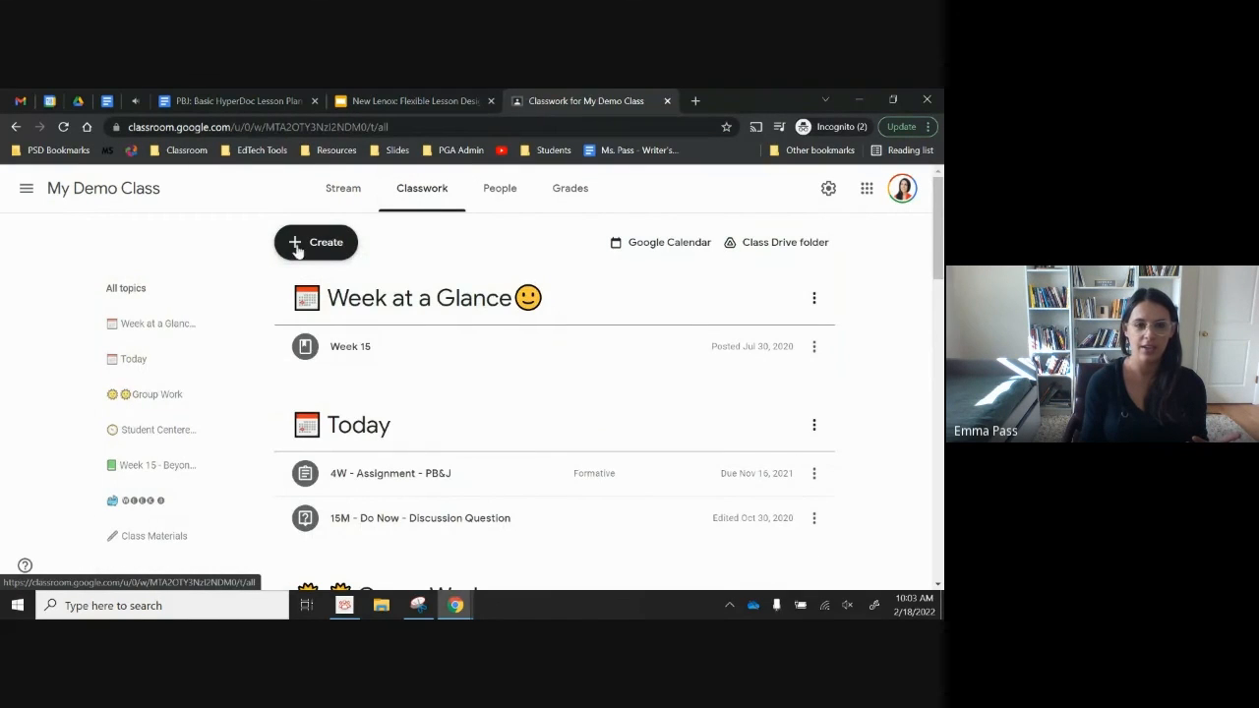
click(297, 247)
click(325, 286)
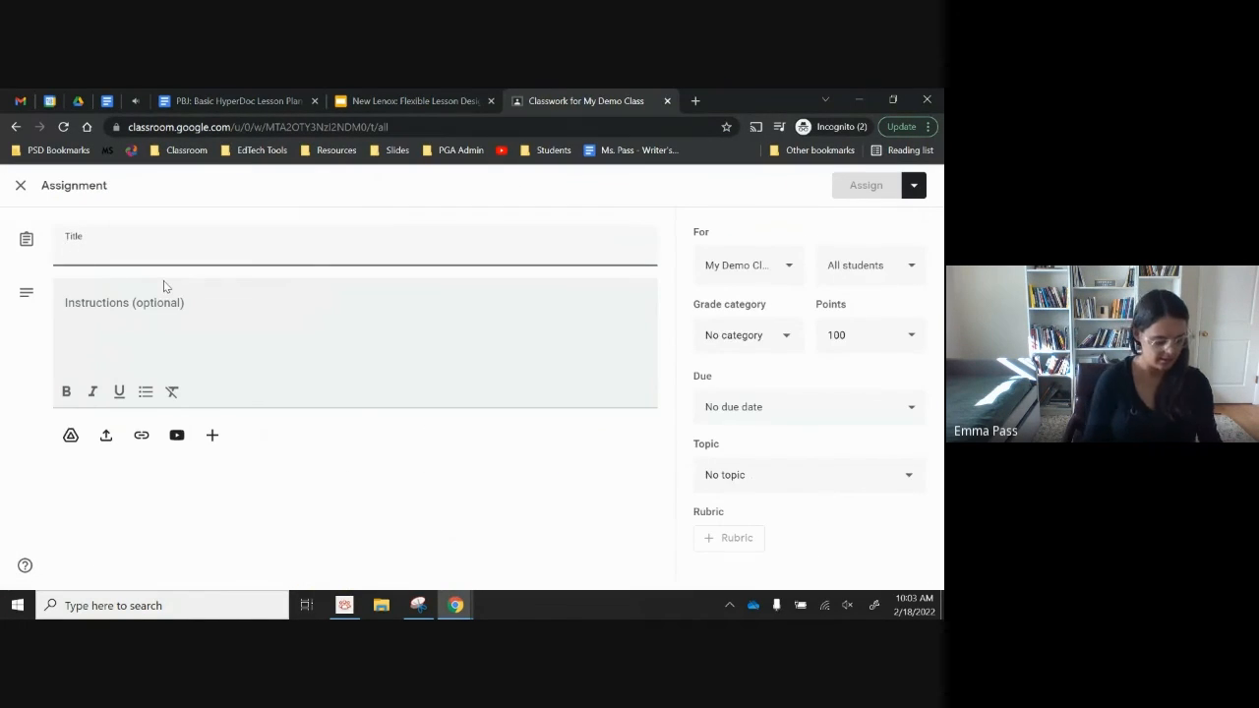
text(HyperDoc)
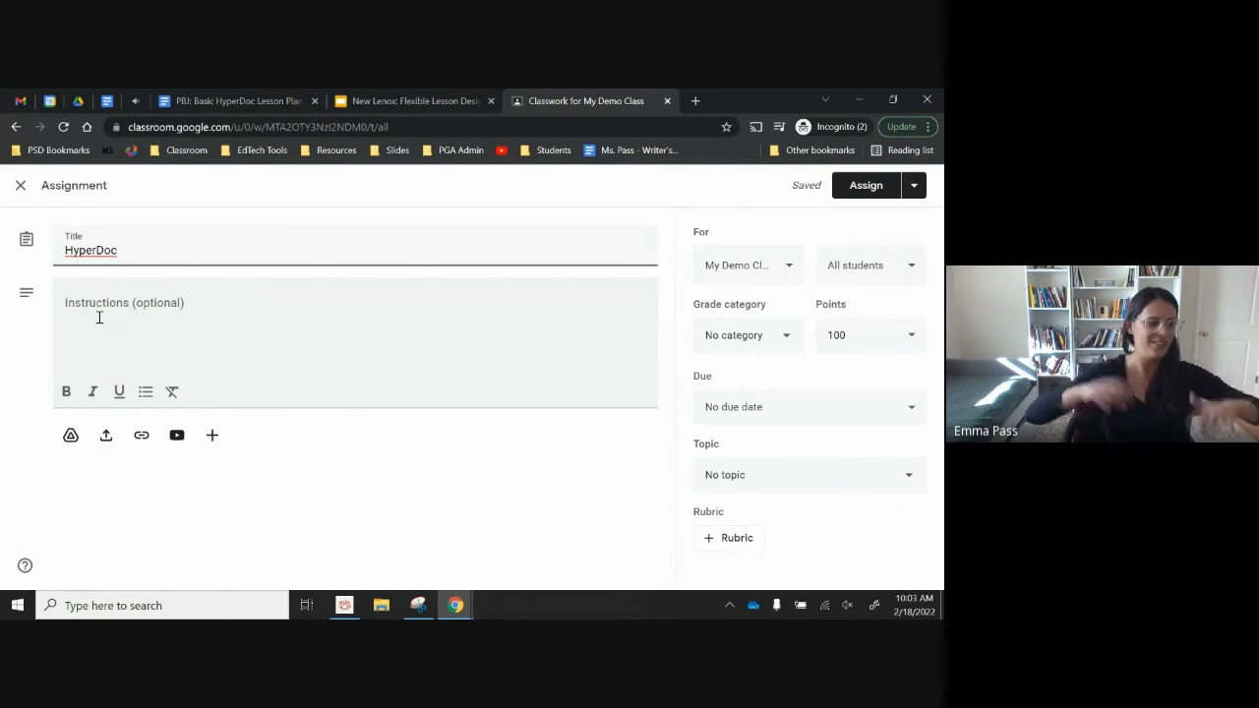
Attach the recent Google Drive file "PBJ: Basic HyperDoc Lesson Plan Template" to the assignment
click(77, 437)
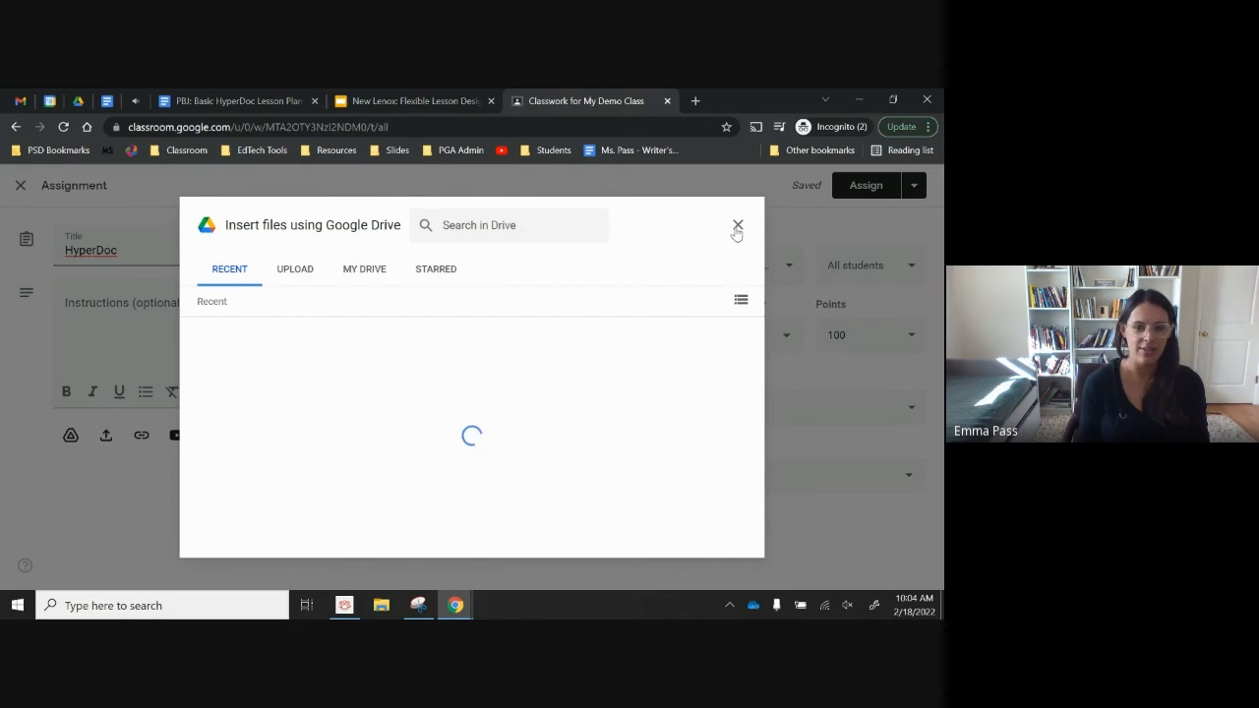
click(737, 226)
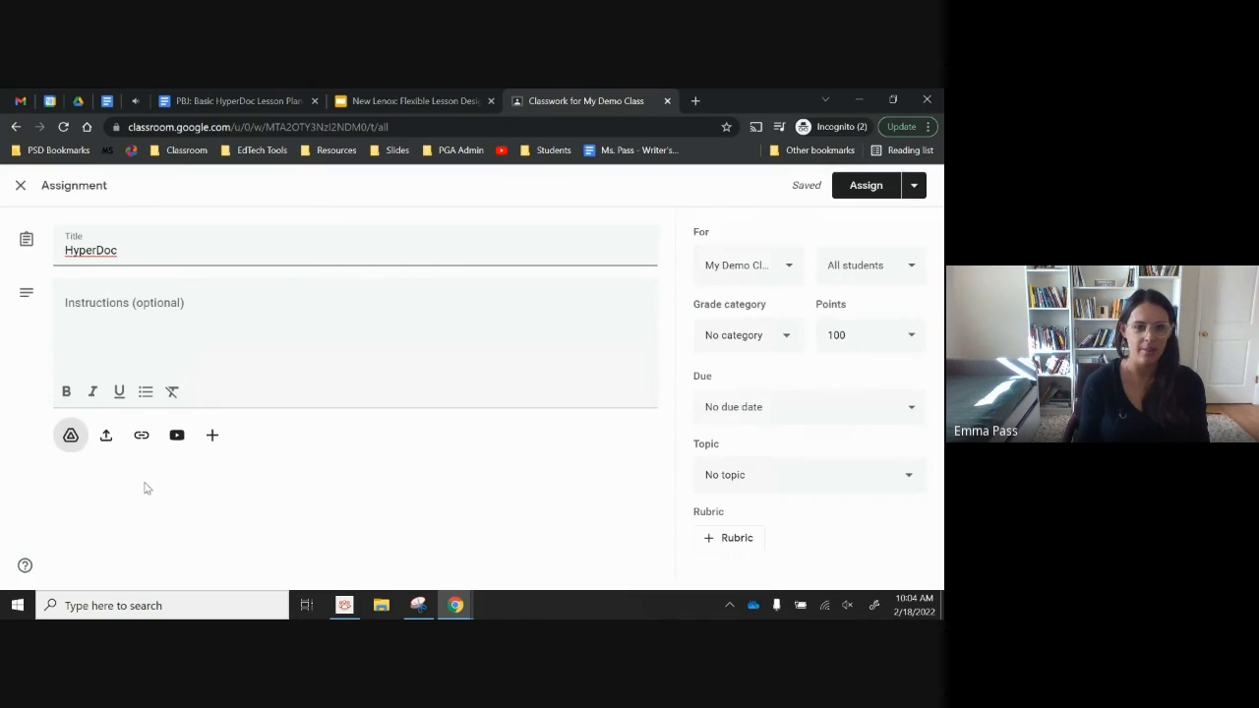
click(71, 437)
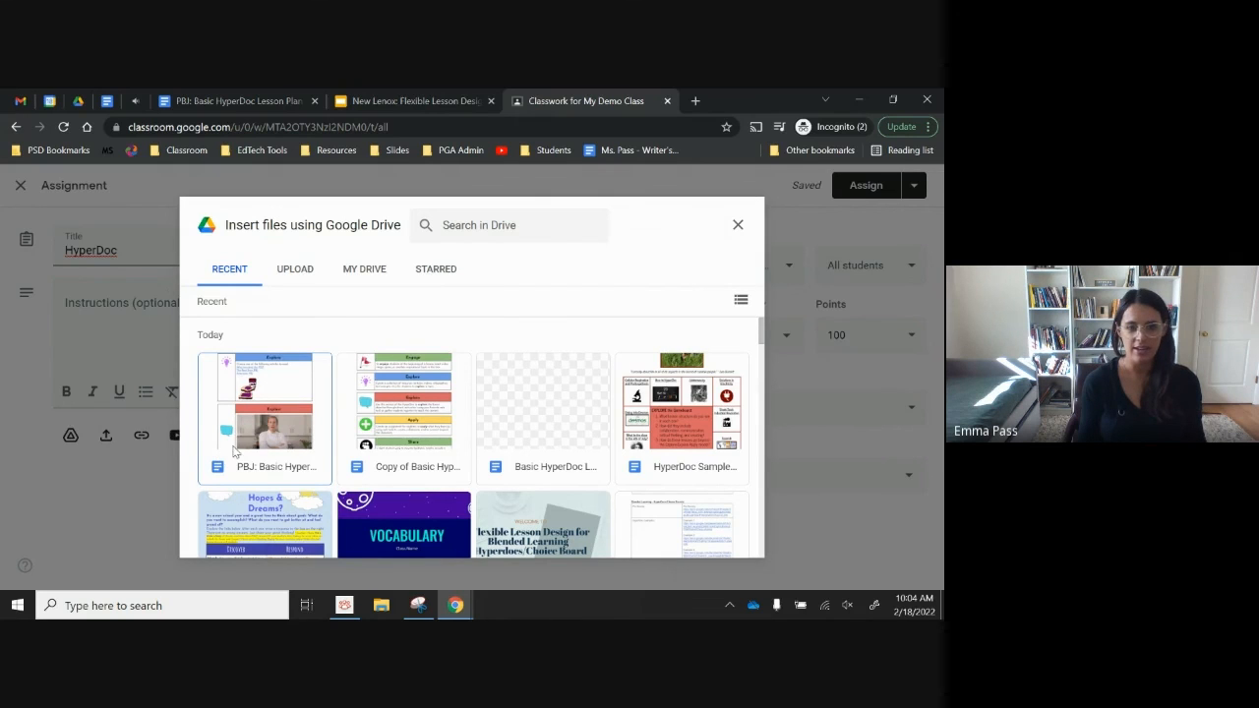
click(269, 419)
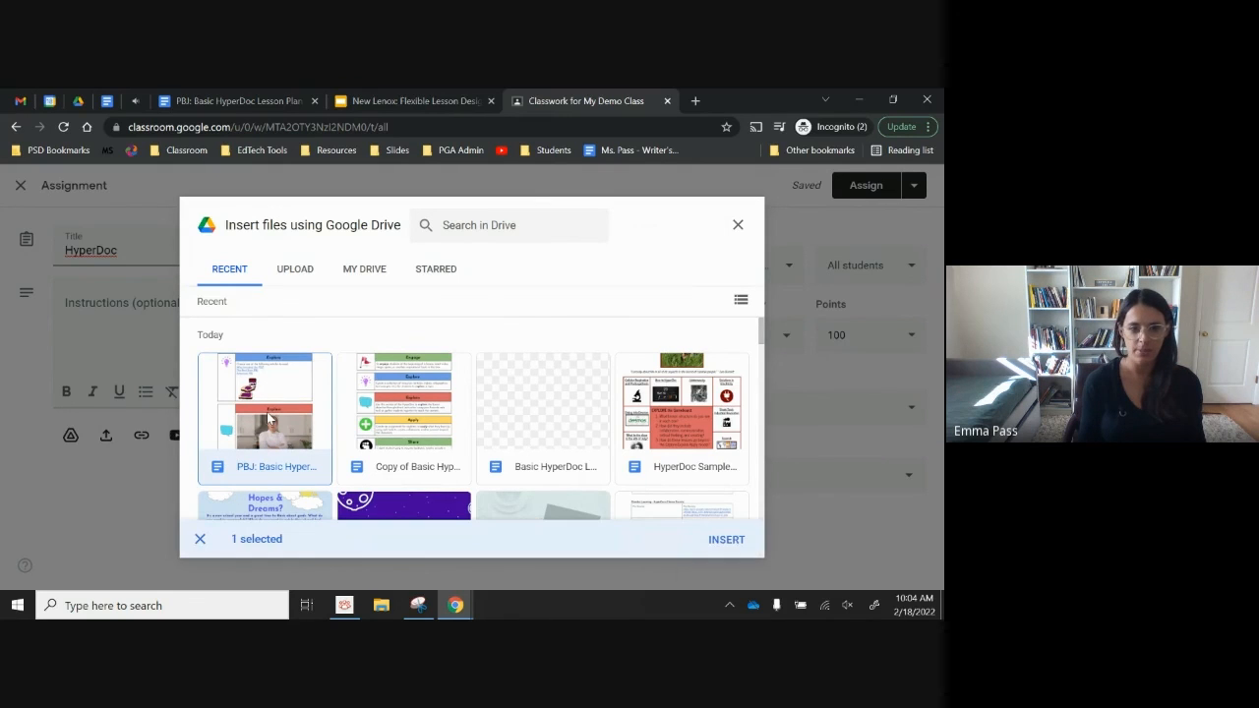
click(727, 540)
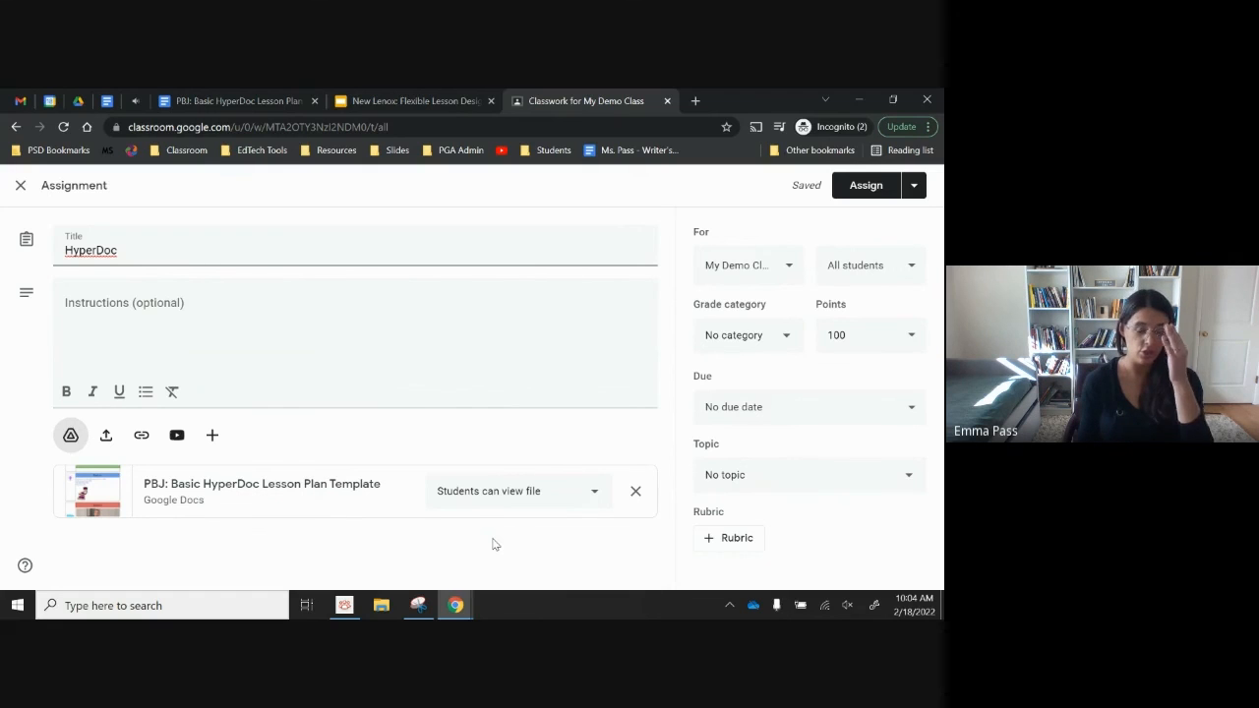
Set the attached document to "Make a copy for each student" and assign the HyperDoc assignment
click(542, 495)
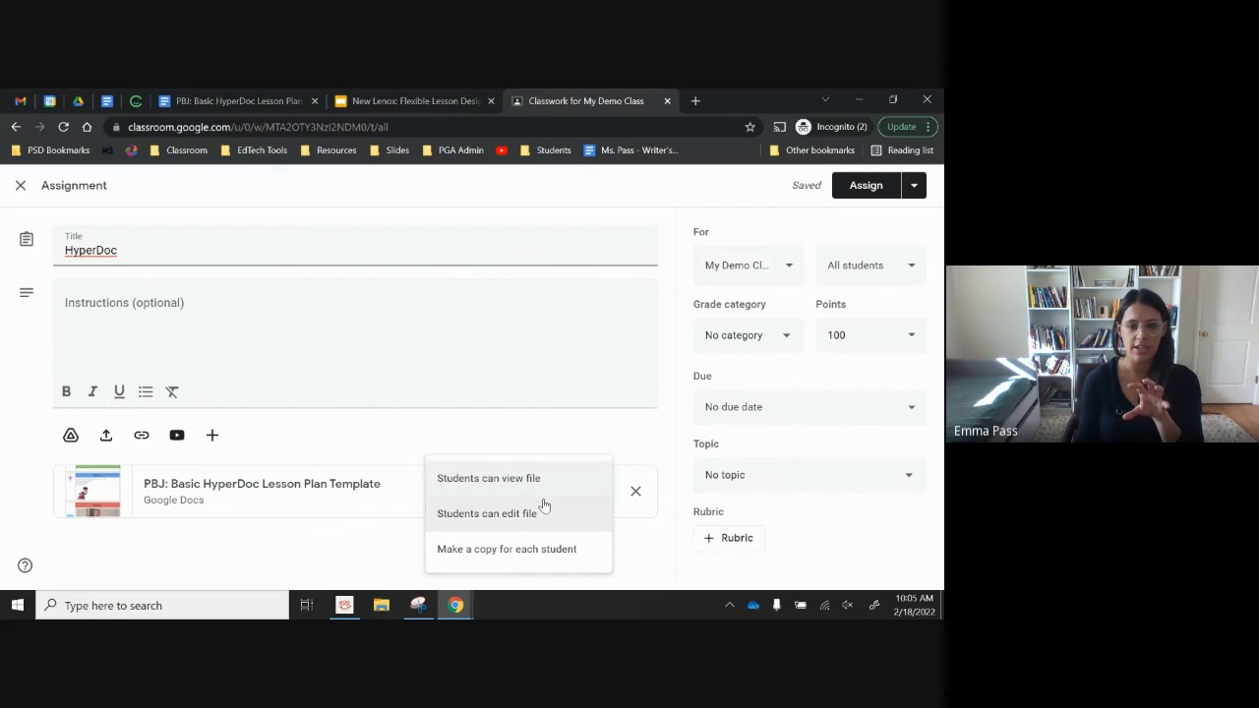
click(498, 558)
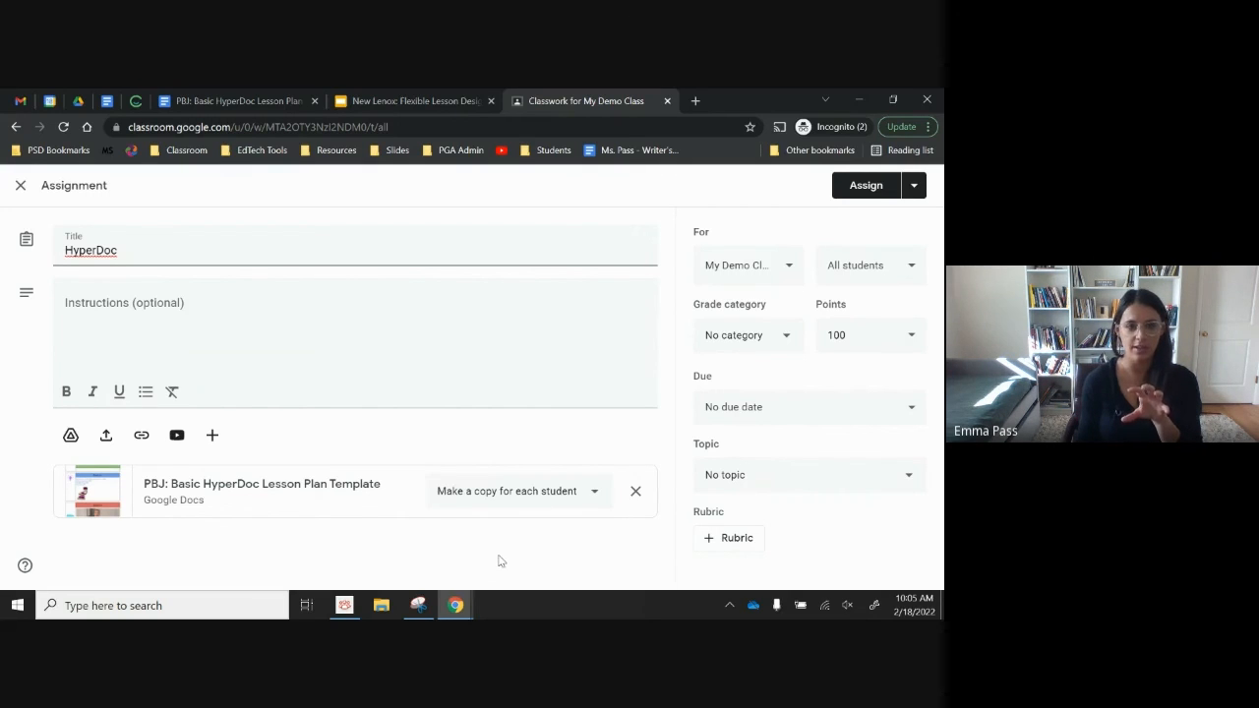
click(865, 185)
click(556, 426)
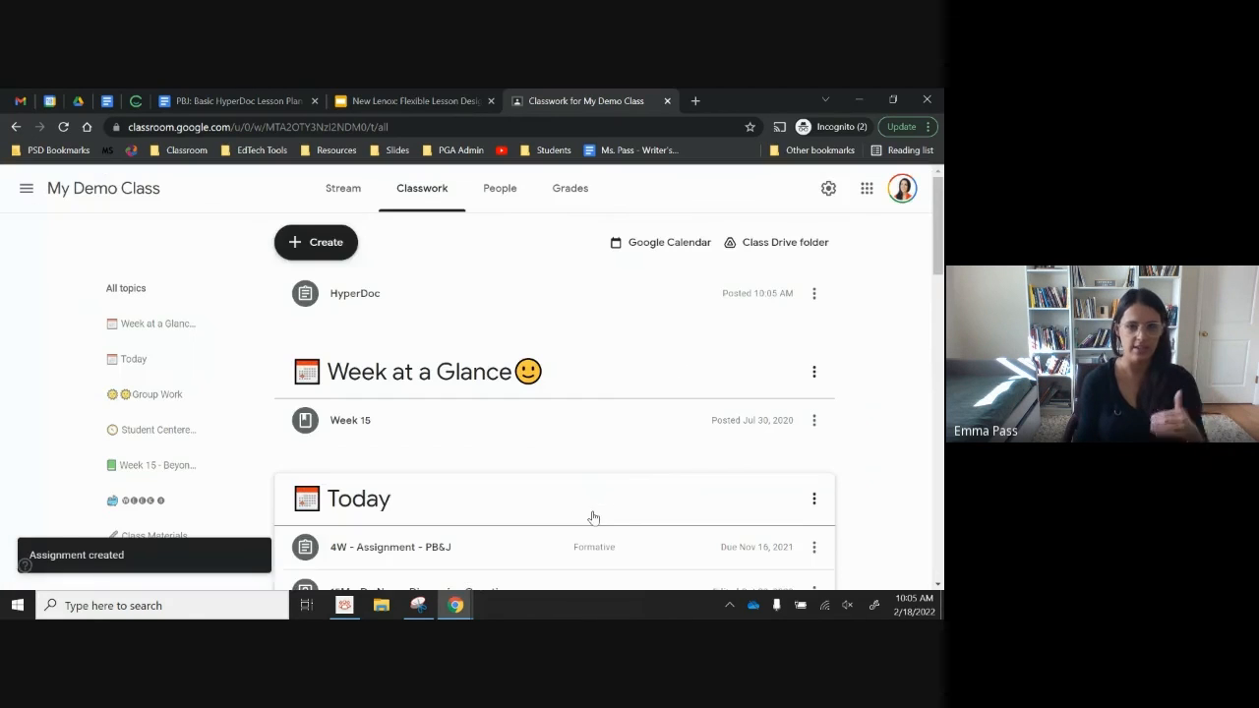
Open the HyperDoc assignment's student work and check the first three listed students for their copies of the document
click(391, 305)
click(335, 495)
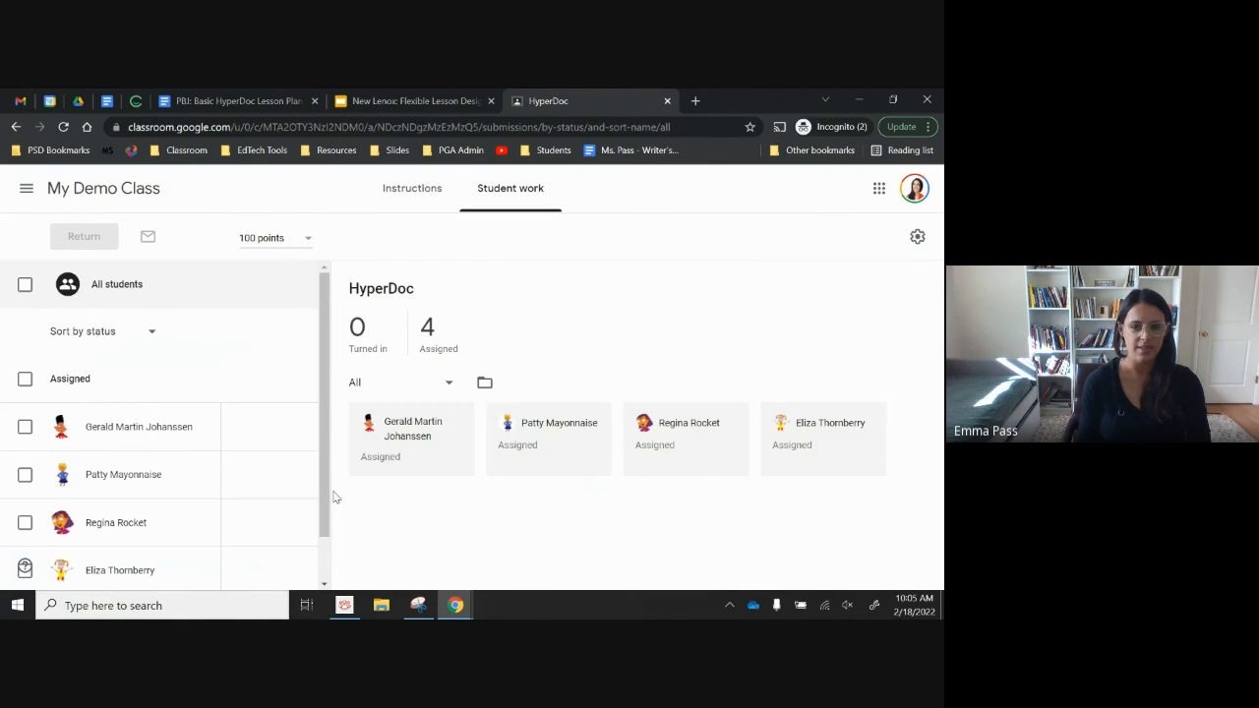
click(137, 428)
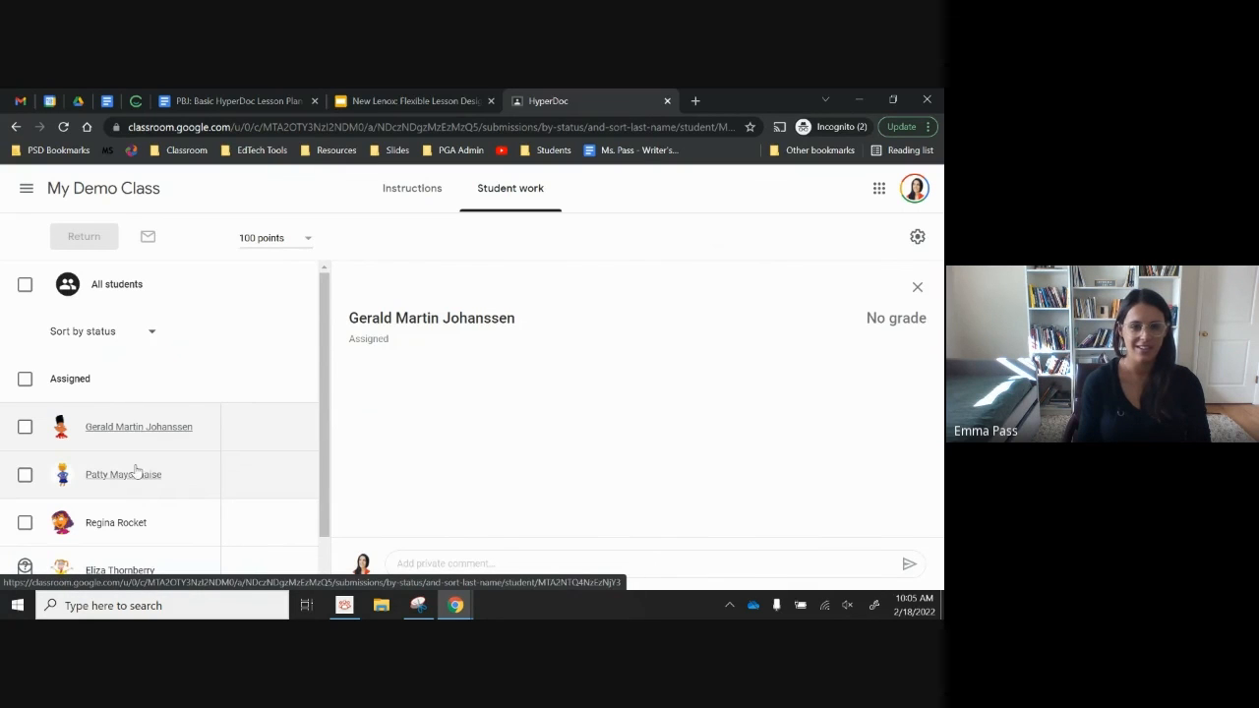
click(136, 471)
scroll(166, 413, down, 1)
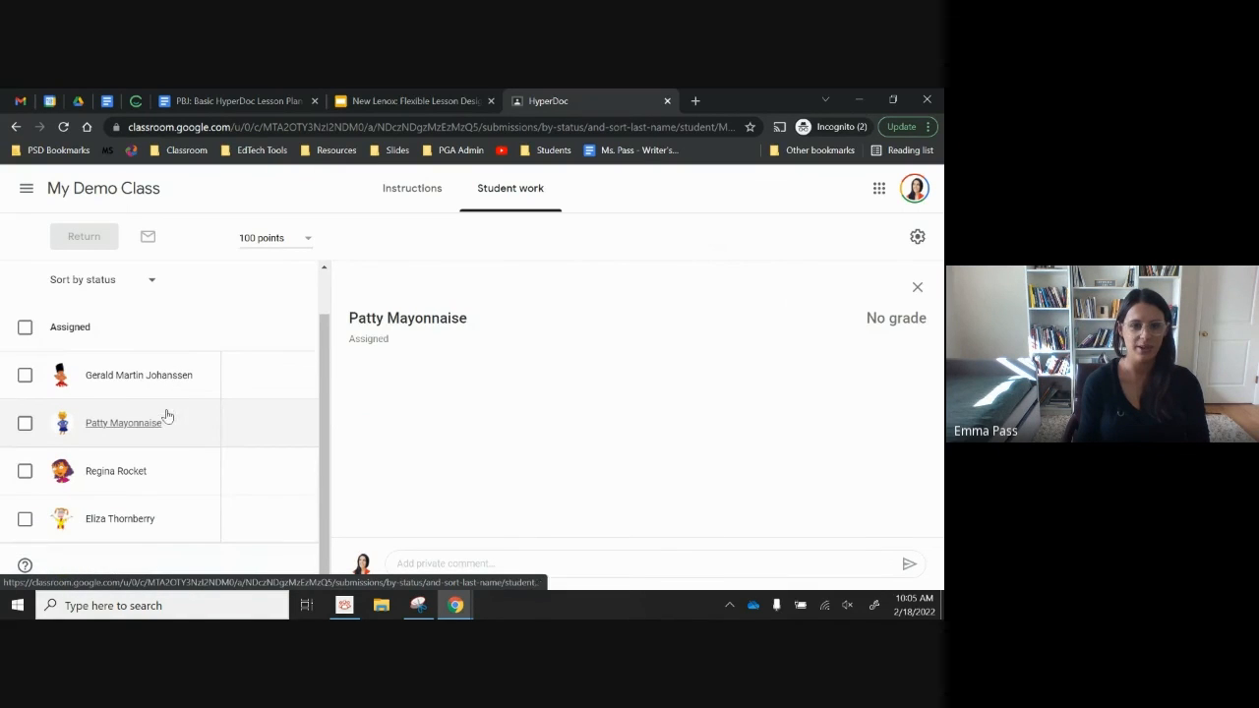
click(144, 481)
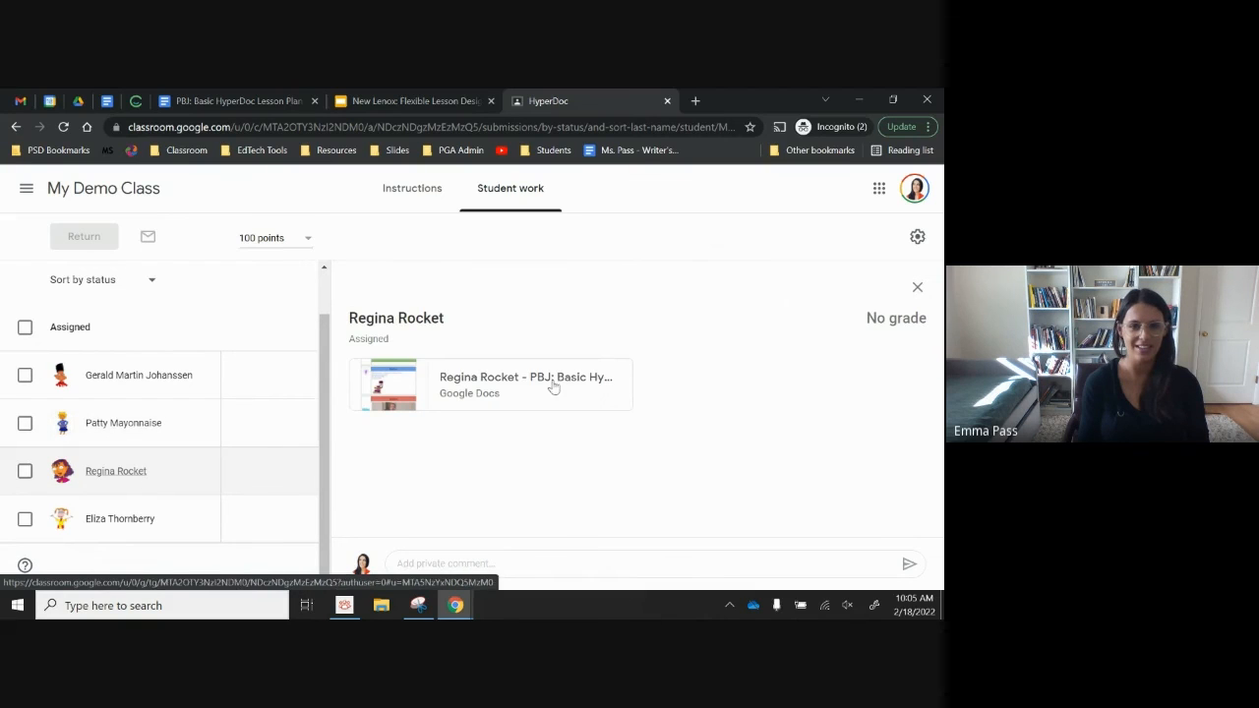
Open the third student's document copy for grading, review it down to the Apply section and enter a grade of 80
click(486, 391)
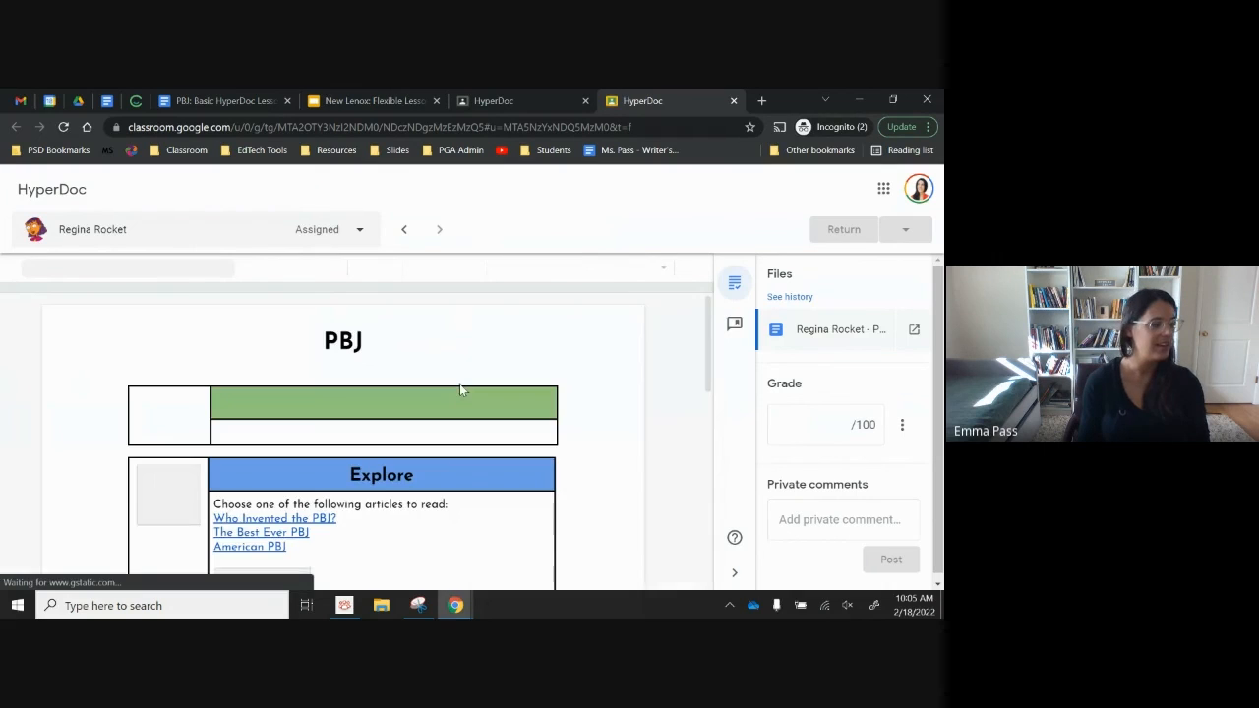
scroll(452, 386, down, 6)
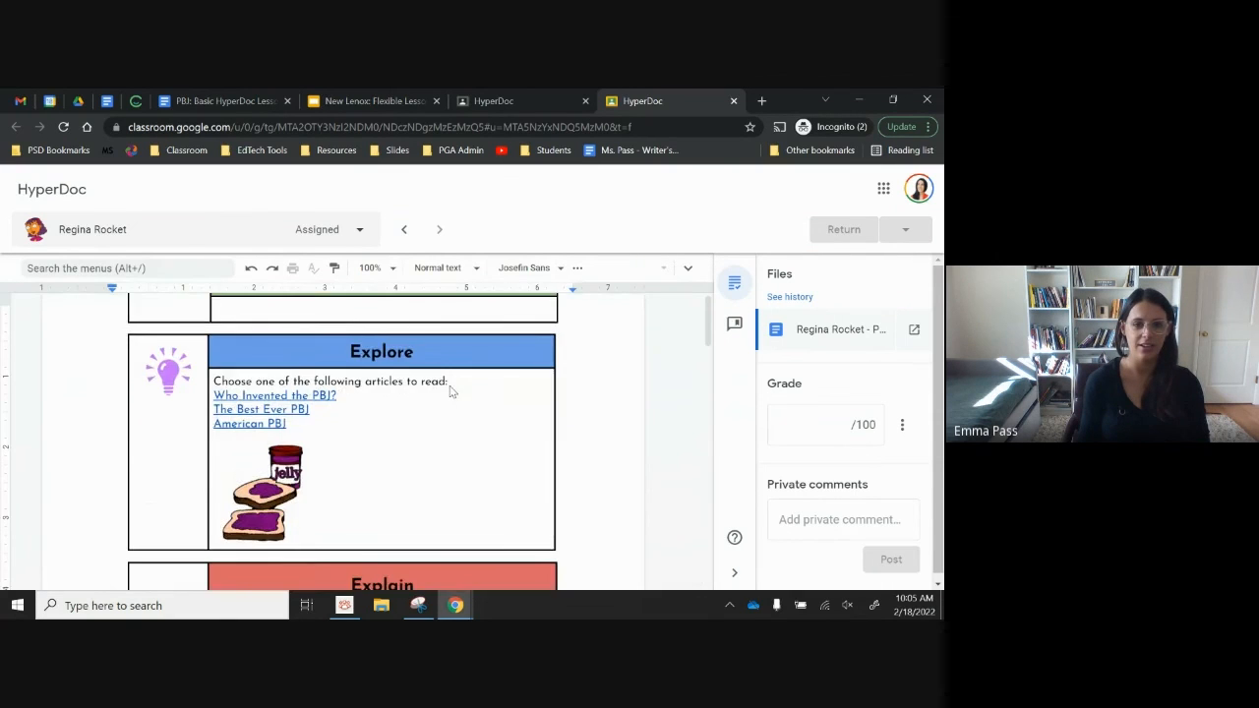
scroll(450, 392, down, 2)
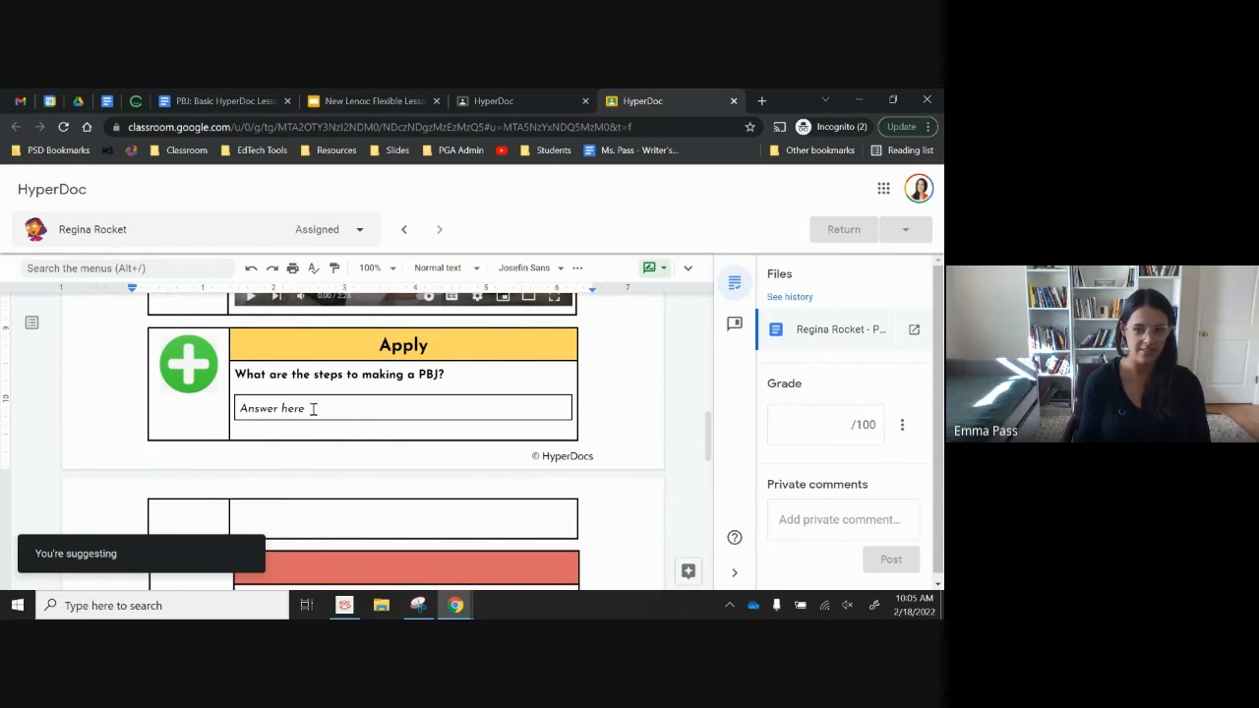
click(811, 425)
text(80)
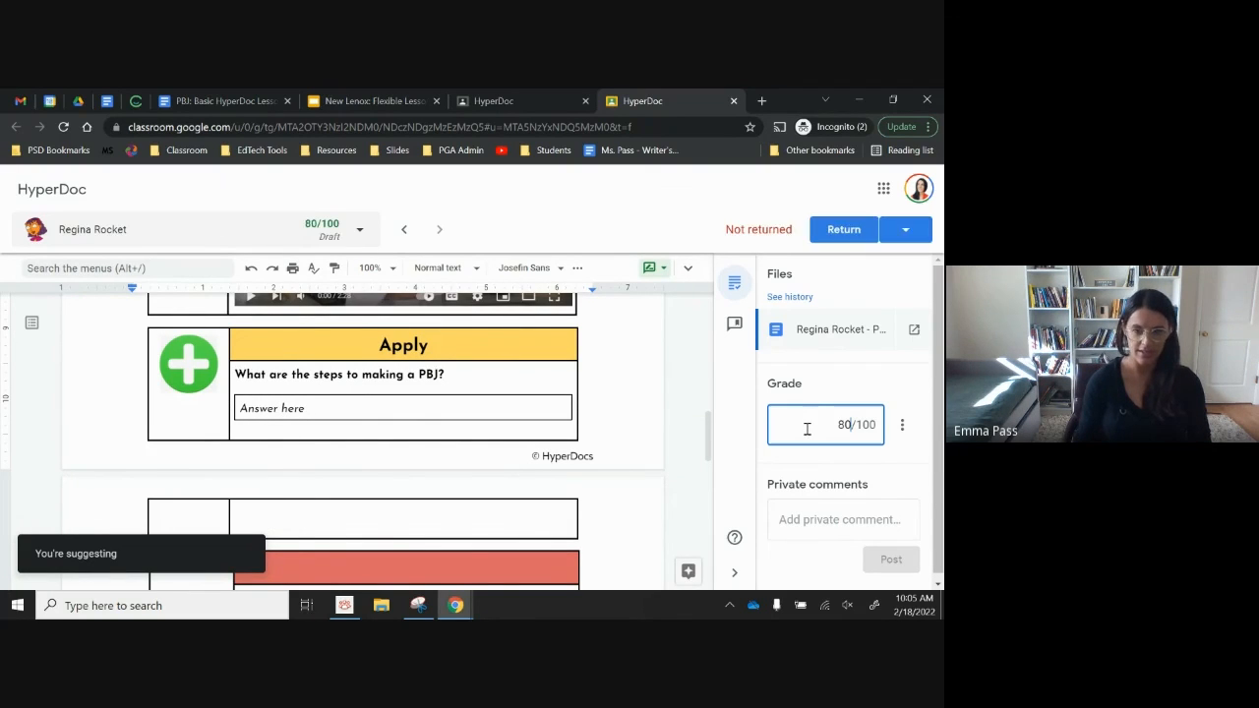
Post the private comment ":)" on this student's work and go back to the first student's submission
click(808, 520)
text(:))
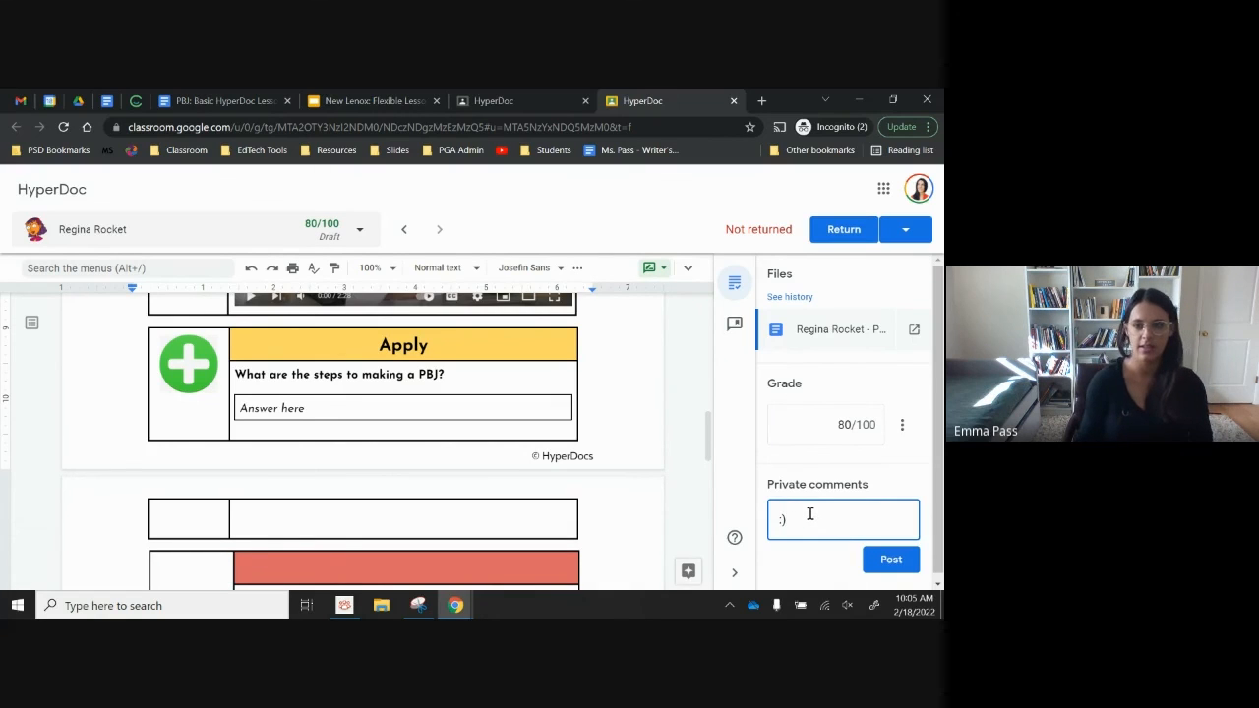
click(895, 558)
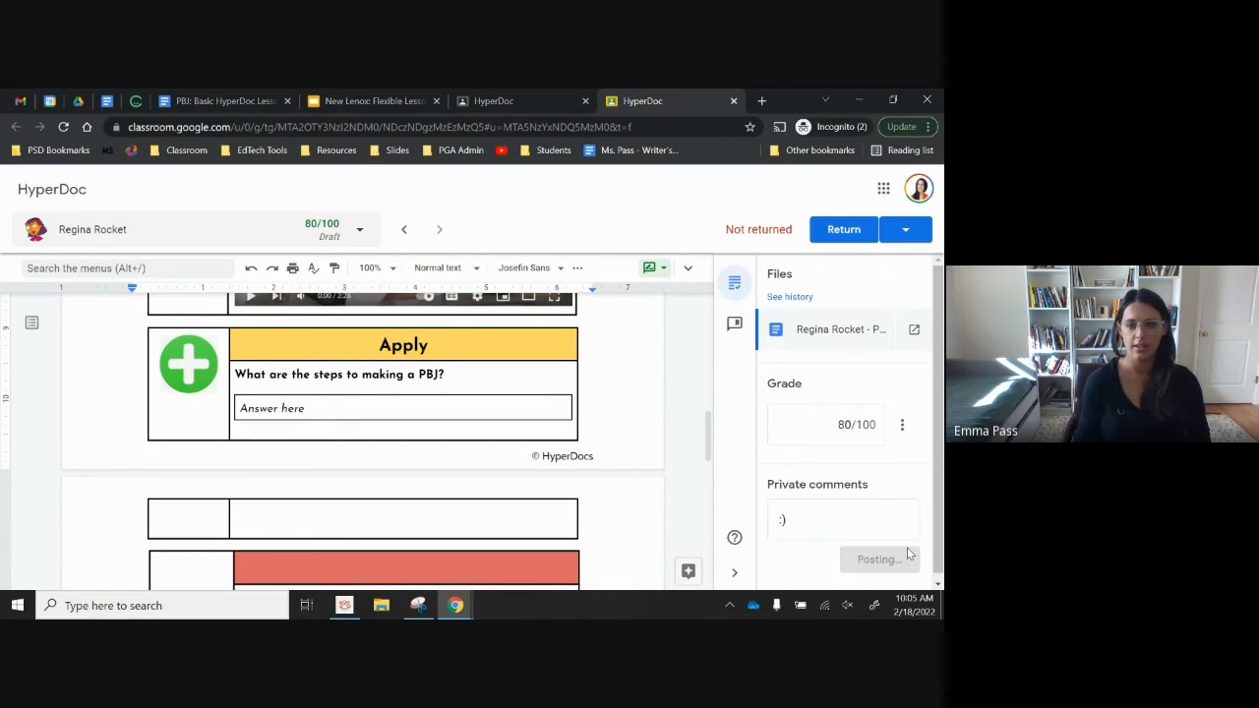
click(413, 231)
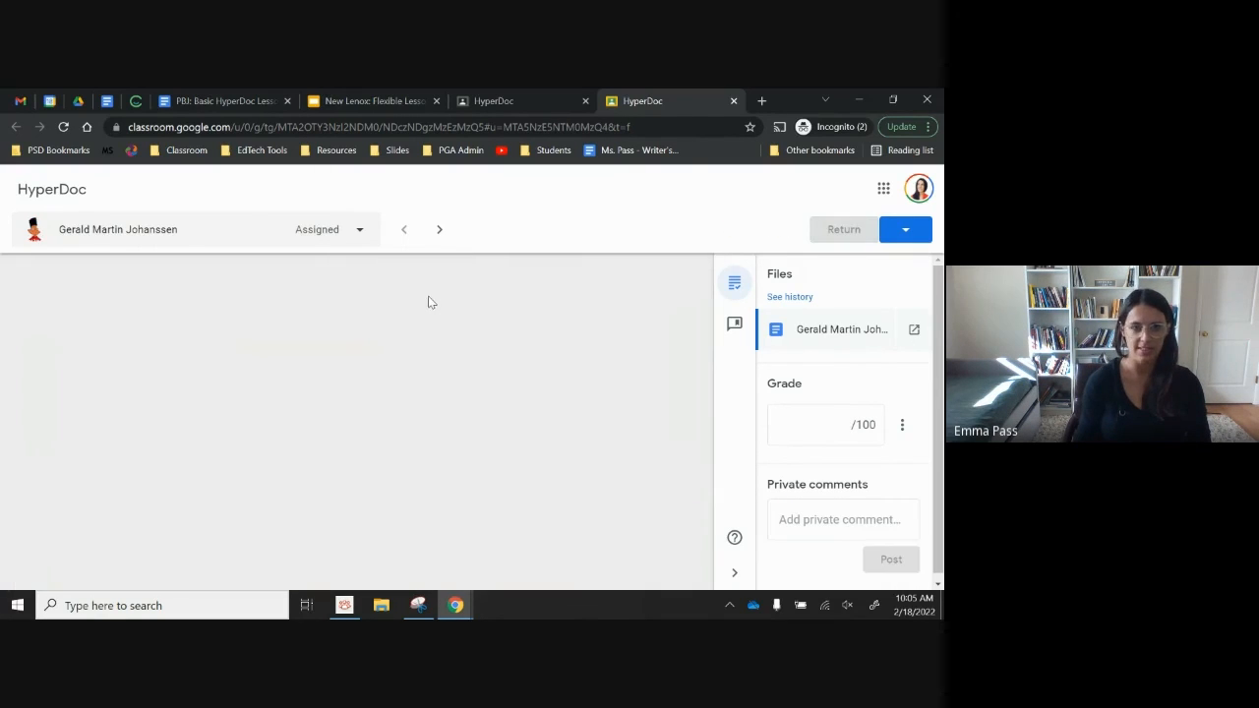